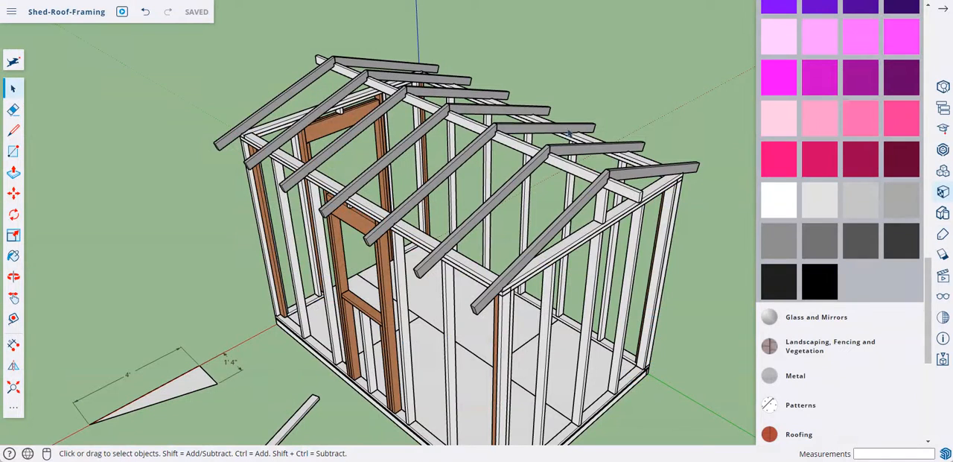
# - Close the materials browser and inspect the rafter tails at the shed's front eave
pyautogui.scroll(3, 885, 78)
pyautogui.scroll(15, 886, 77)
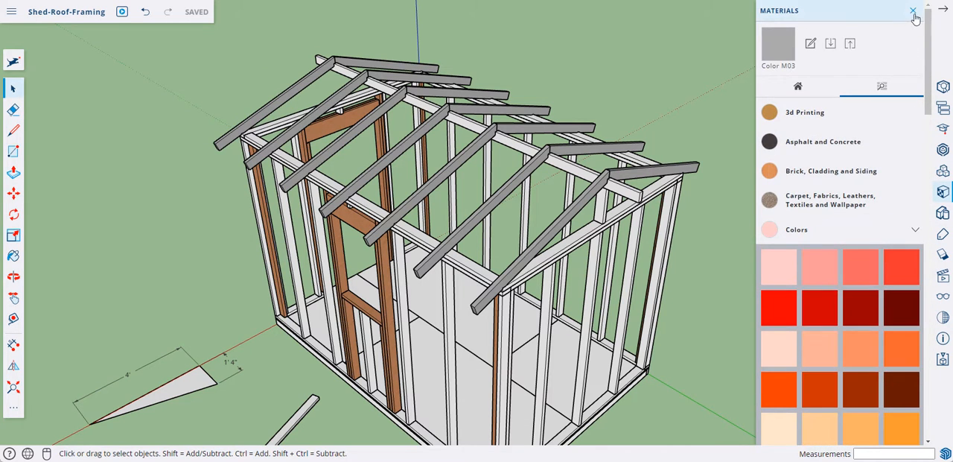
pyautogui.click(912, 11)
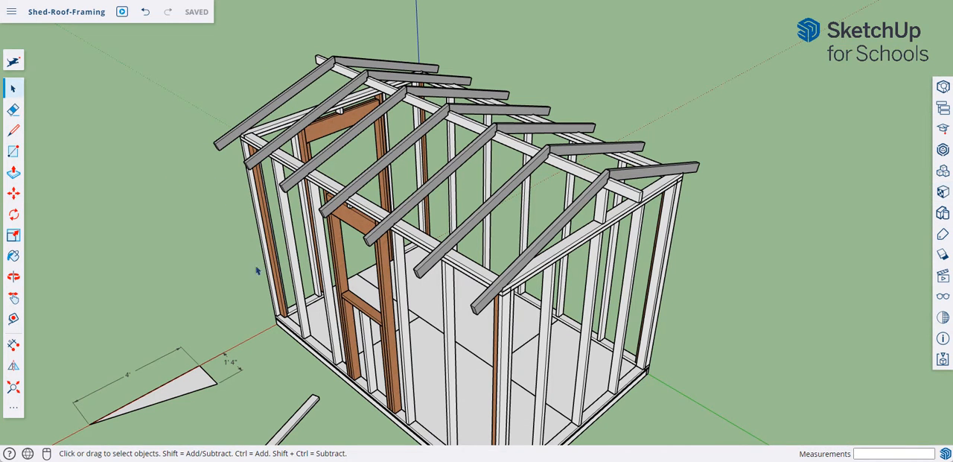
pyautogui.moveTo(257, 271); pyautogui.dragTo(129, 185, button='middle')
pyautogui.moveTo(333, 206); pyautogui.dragTo(343, 121, button='middle')
pyautogui.scroll(6, 291, 164)
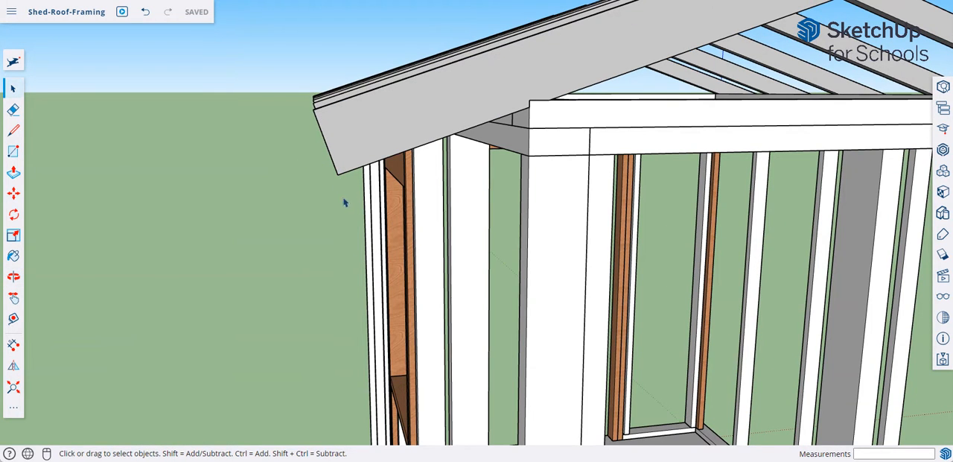
pyautogui.moveTo(345, 202); pyautogui.dragTo(353, 138, button='middle')
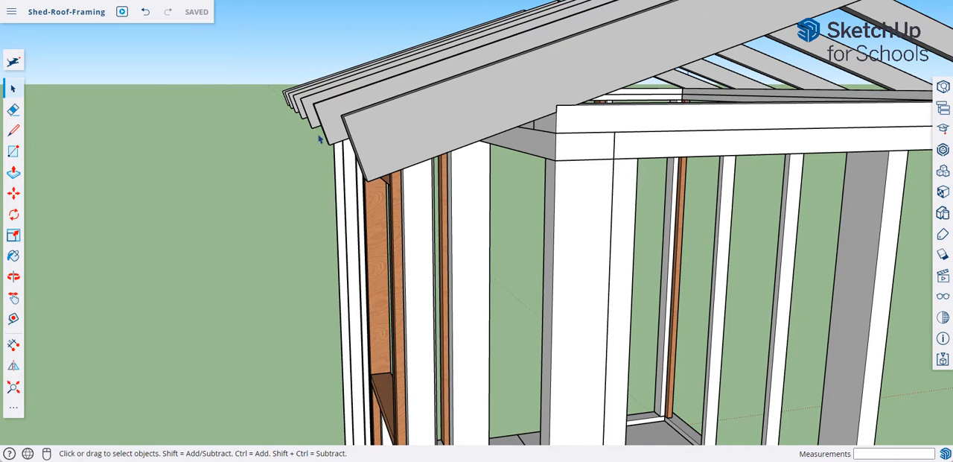
pyautogui.moveTo(328, 137); pyautogui.dragTo(355, 154, button='middle')
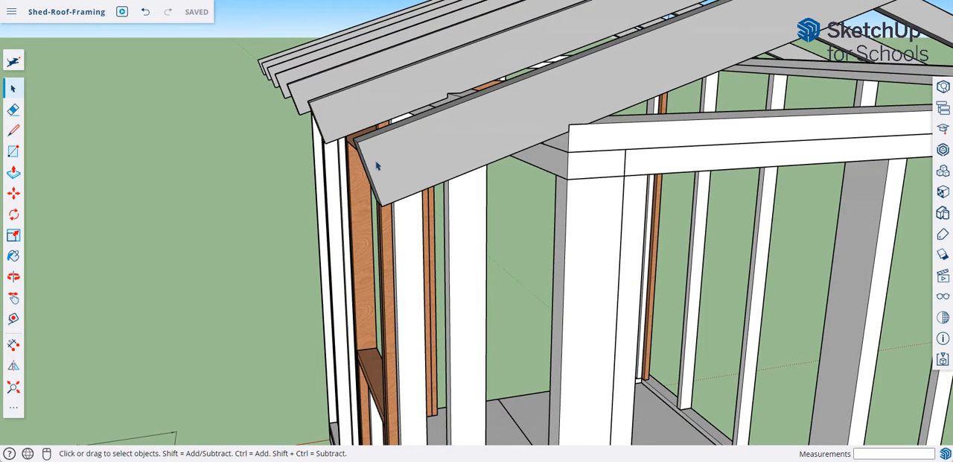
pyautogui.rightClick(378, 166)
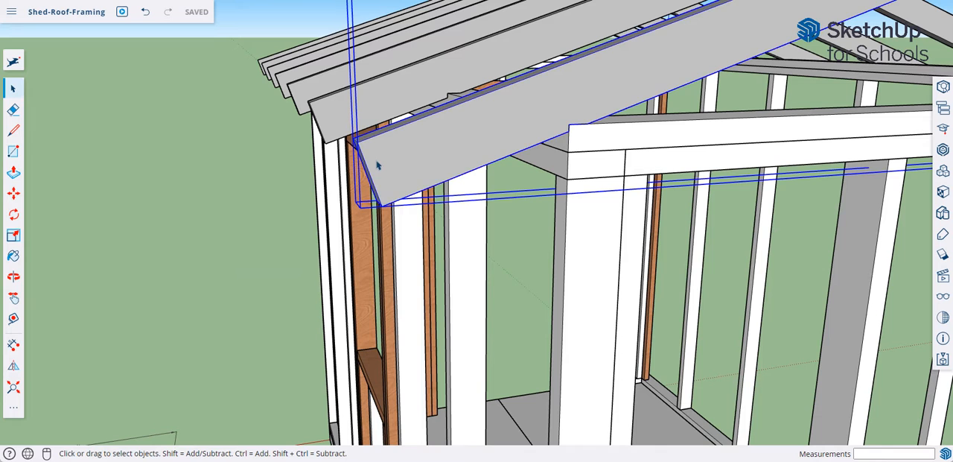
pyautogui.click(412, 303)
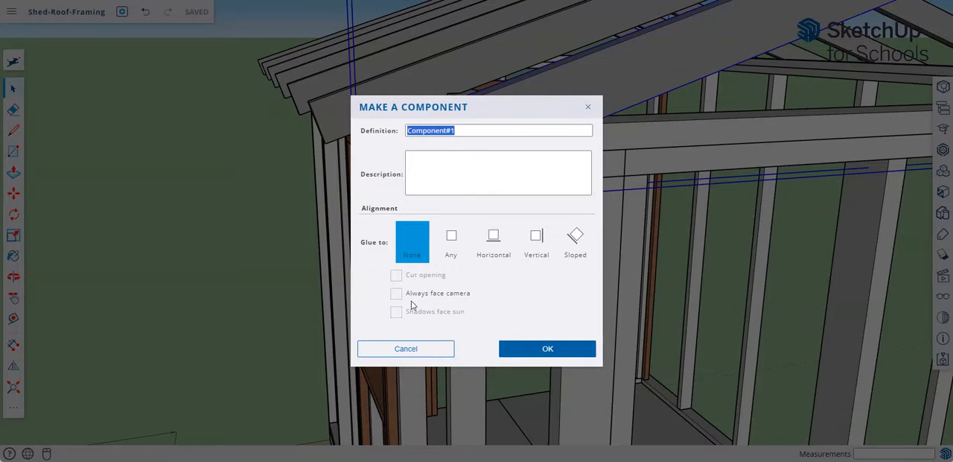
pyautogui.click(482, 109)
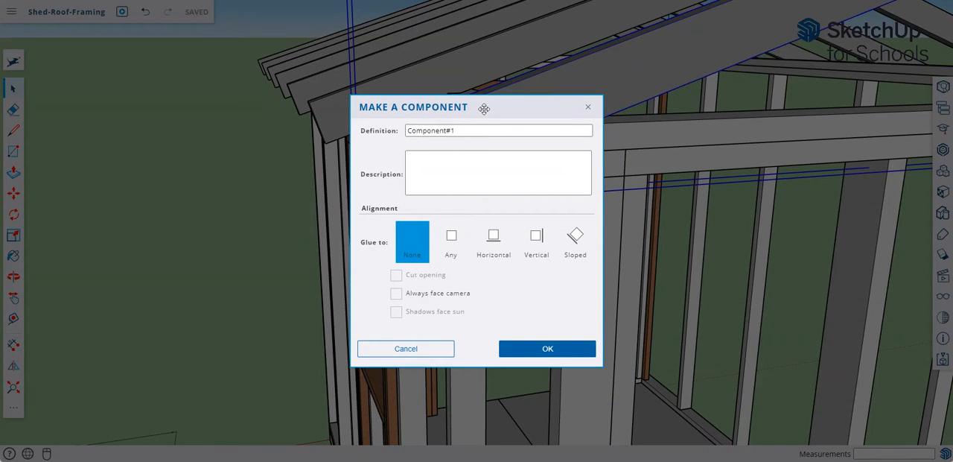
pyautogui.click(588, 108)
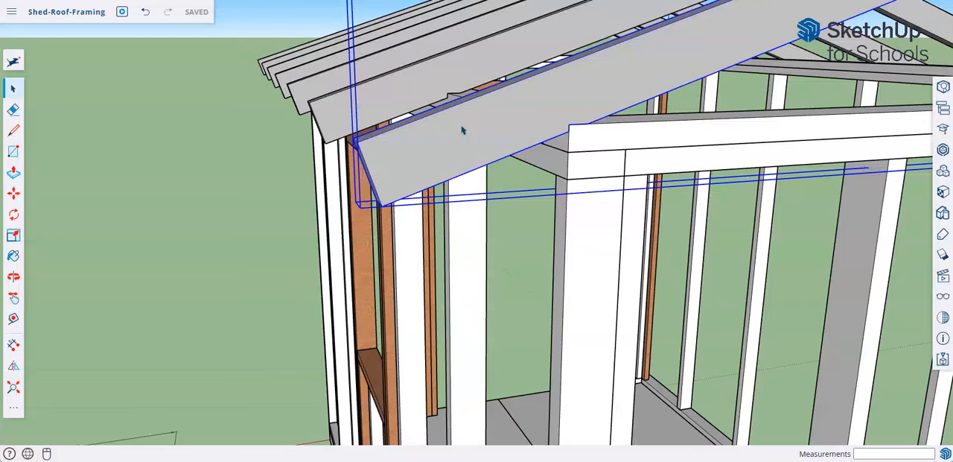
# - Open the end rafter's group and the rafter component inside it for editing
pyautogui.rightClick(429, 167)
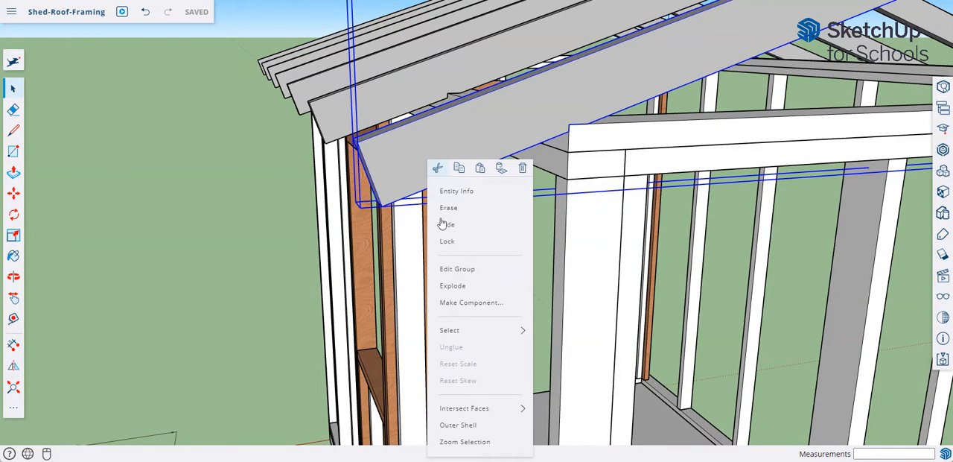
pyautogui.click(470, 269)
pyautogui.rightClick(422, 183)
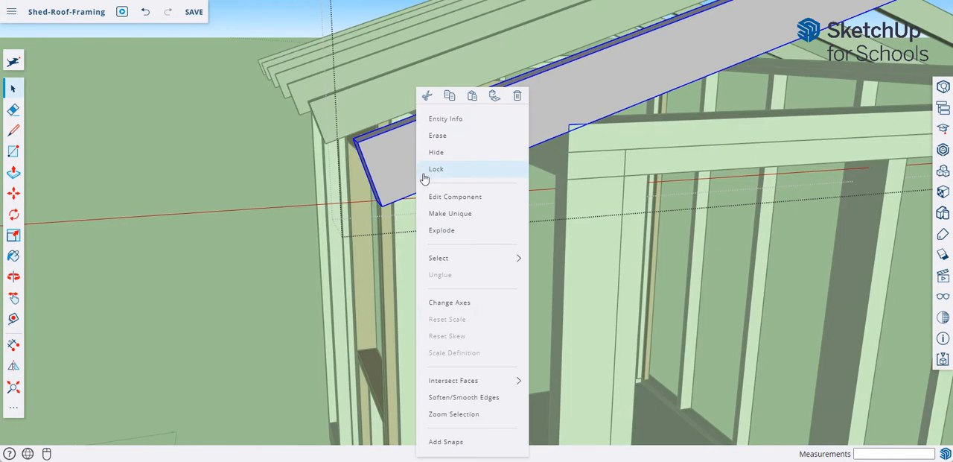
pyautogui.click(454, 199)
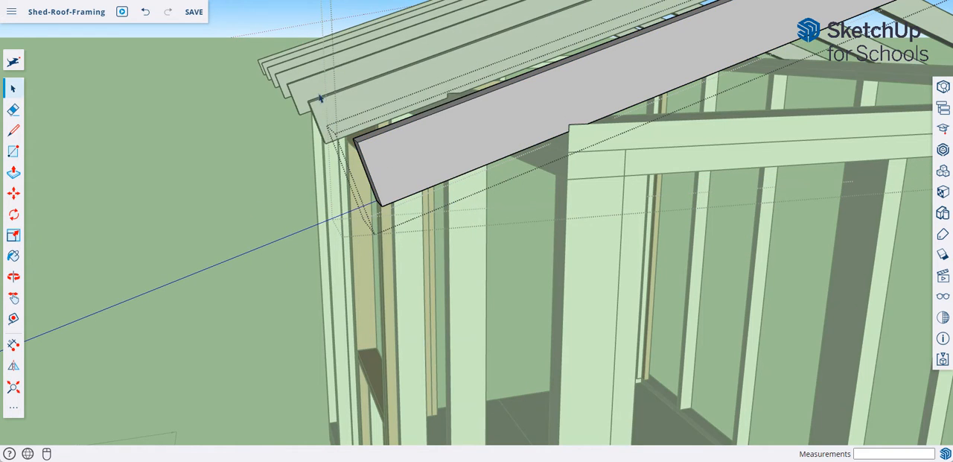
# - Draw a vertical line about 3 11/16 inches long from the rafter tail's lower corner to its top edge, parallel to the wall studs
pyautogui.click(15, 132)
pyautogui.click(381, 204)
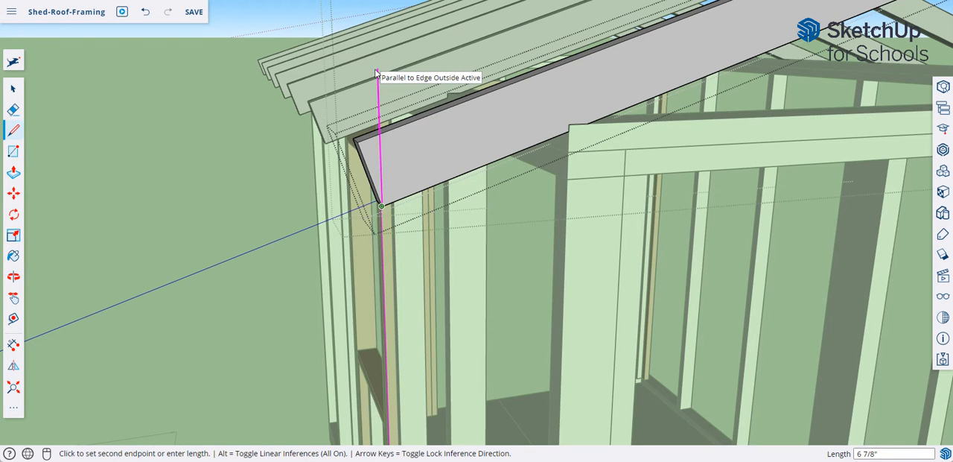
pyautogui.moveTo(383, 65); pyautogui.dragTo(439, 93, button='middle')
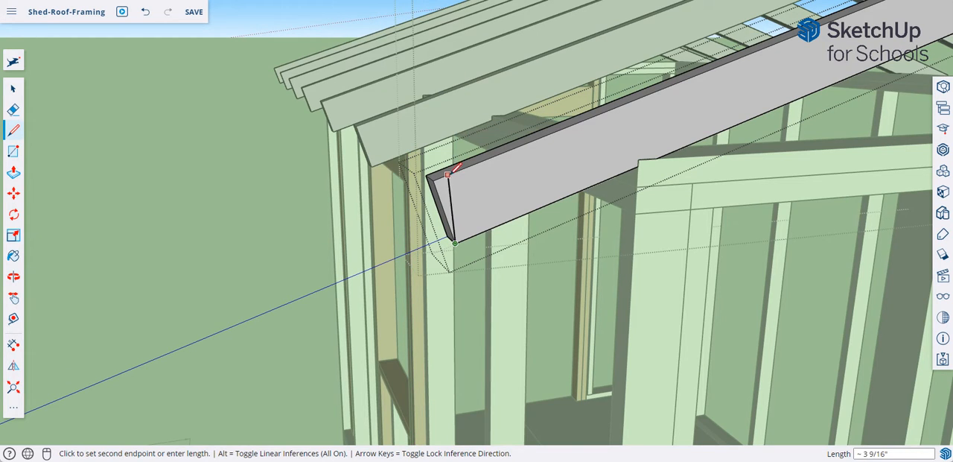
pyautogui.moveTo(461, 202)
pyautogui.mouseDown(button='middle')
pyautogui.moveTo(445, 170)
pyautogui.moveTo(443, 374)
pyautogui.moveTo(452, 362)
pyautogui.moveTo(446, 236)
pyautogui.mouseUp(button='middle')
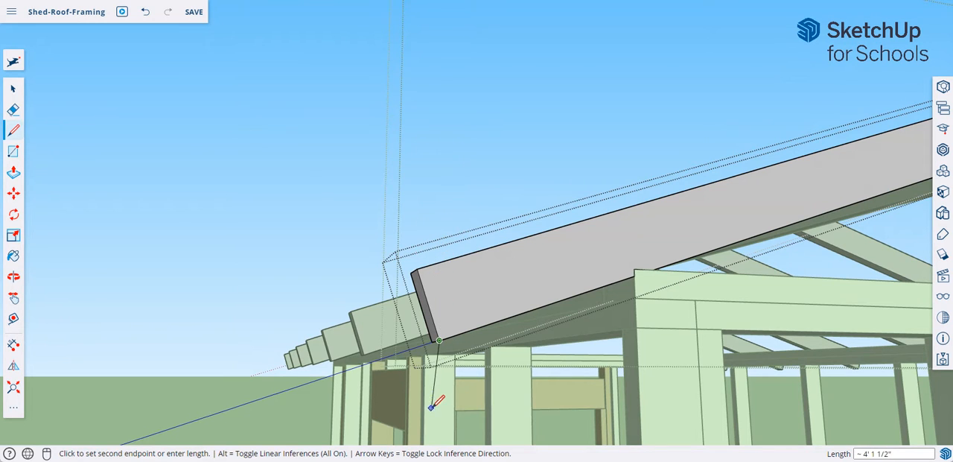
pyautogui.moveTo(446, 407)
pyautogui.mouseDown(button='middle')
pyautogui.moveTo(424, 423)
pyautogui.moveTo(436, 424)
pyautogui.moveTo(442, 294)
pyautogui.mouseUp(button='middle')
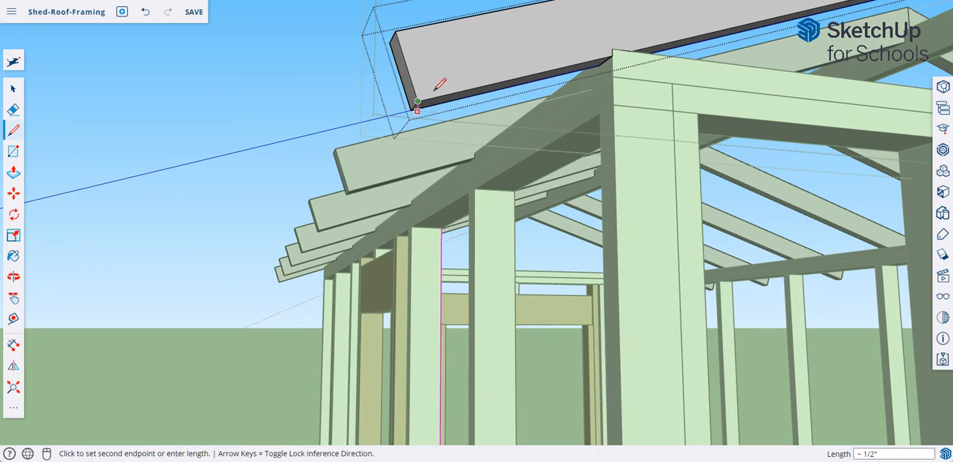
pyautogui.click(427, 22)
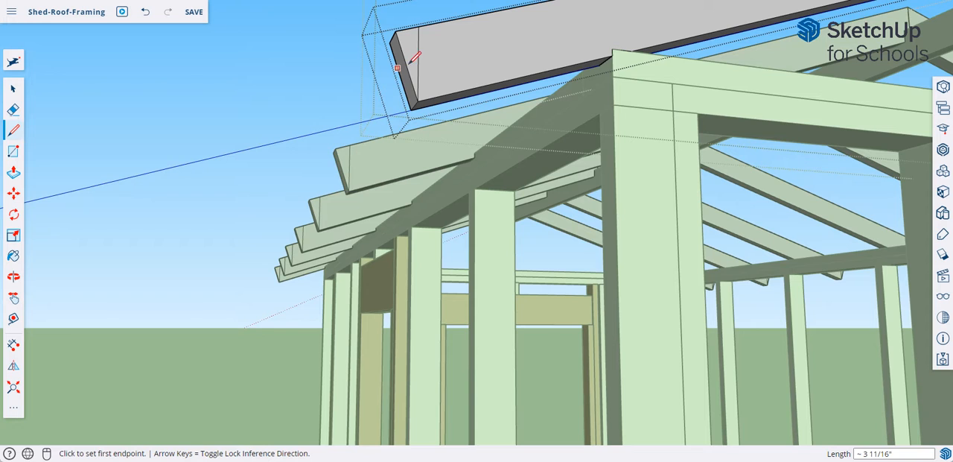
# - Push the triangular face at the rafter tail through 1 1/2 inches to cut it off, and close the component and its group
pyautogui.click(13, 172)
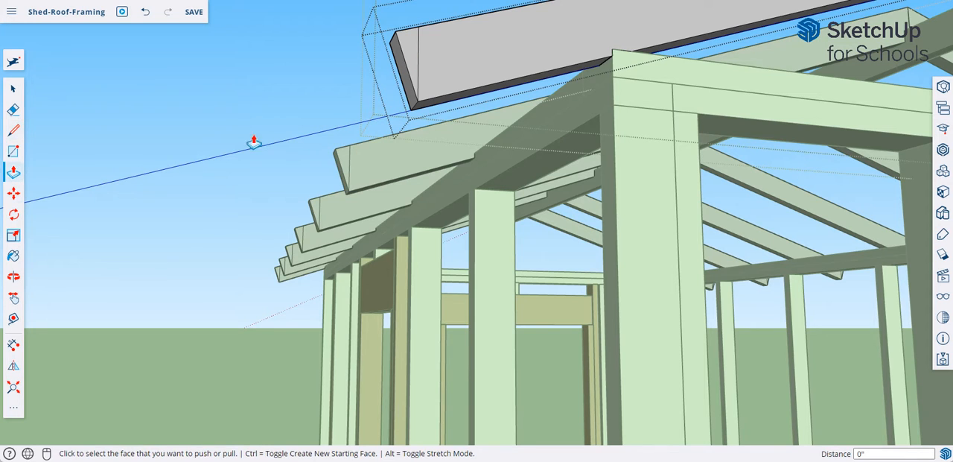
pyautogui.click(408, 53)
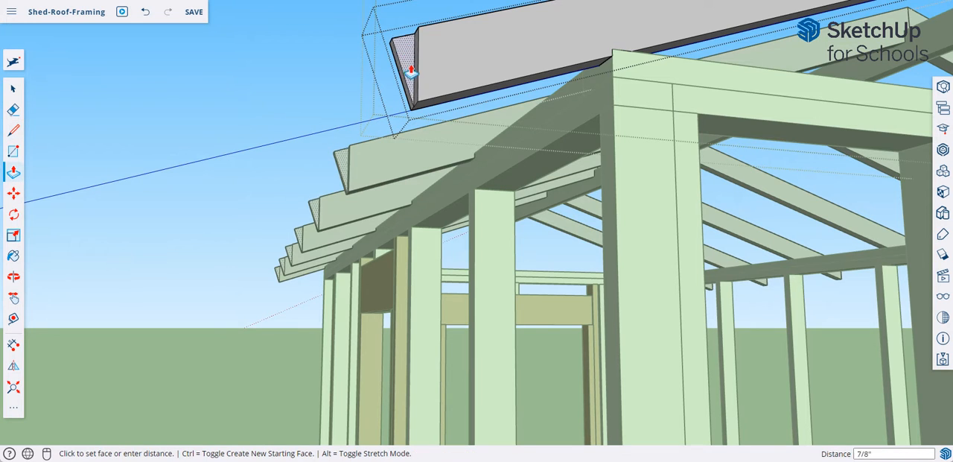
pyautogui.click(413, 117)
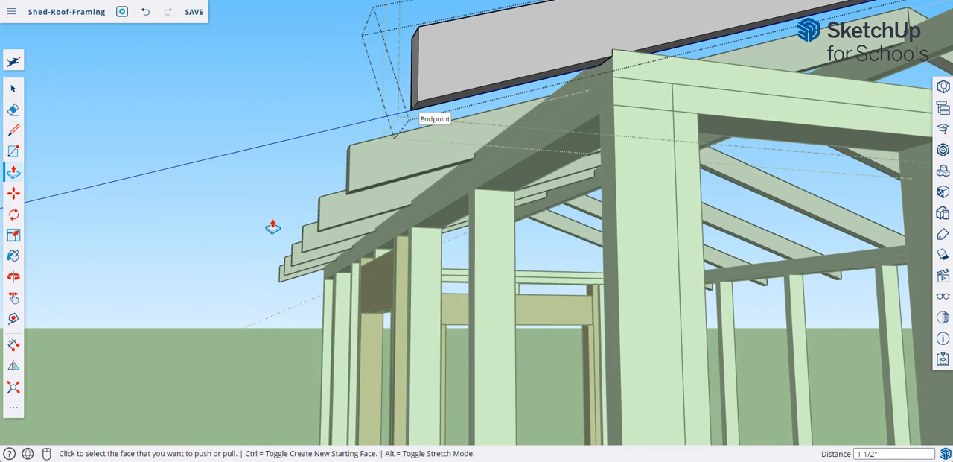
pyautogui.rightClick(305, 97)
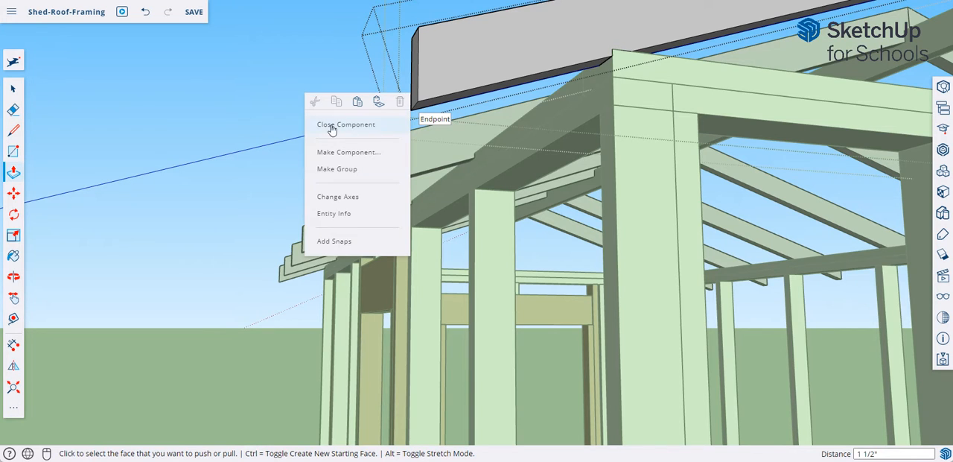
pyautogui.click(332, 129)
pyautogui.rightClick(299, 82)
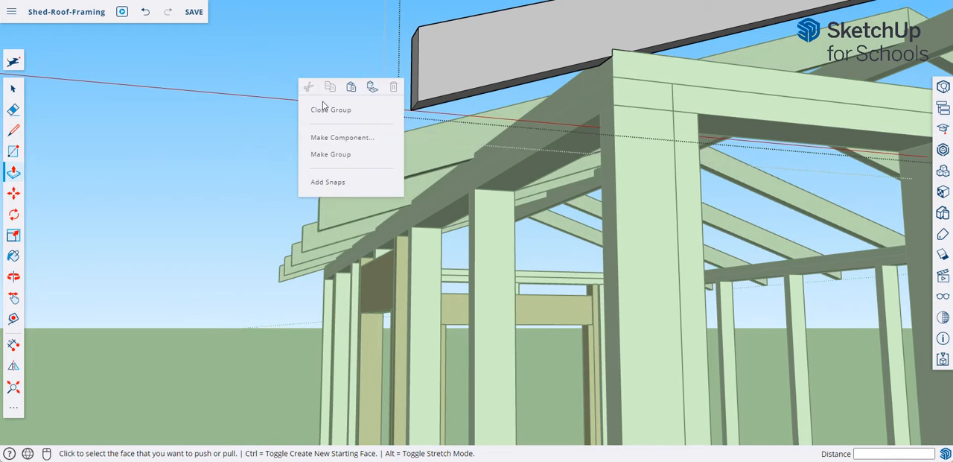
pyautogui.click(326, 111)
pyautogui.moveTo(417, 227); pyautogui.dragTo(417, 320, button='middle')
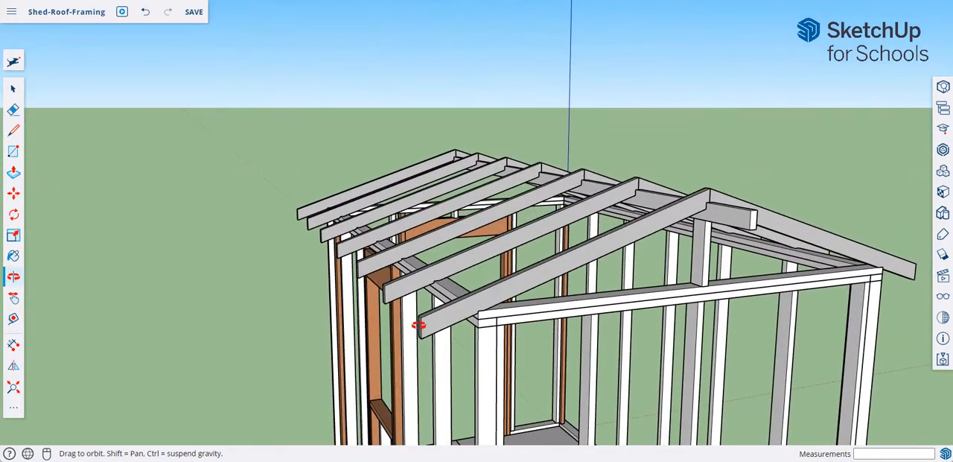
pyautogui.press('p')
pyautogui.moveTo(335, 316); pyautogui.dragTo(366, 300, button='middle')
pyautogui.scroll(-2, 342, 317)
pyautogui.scroll(5, 337, 313)
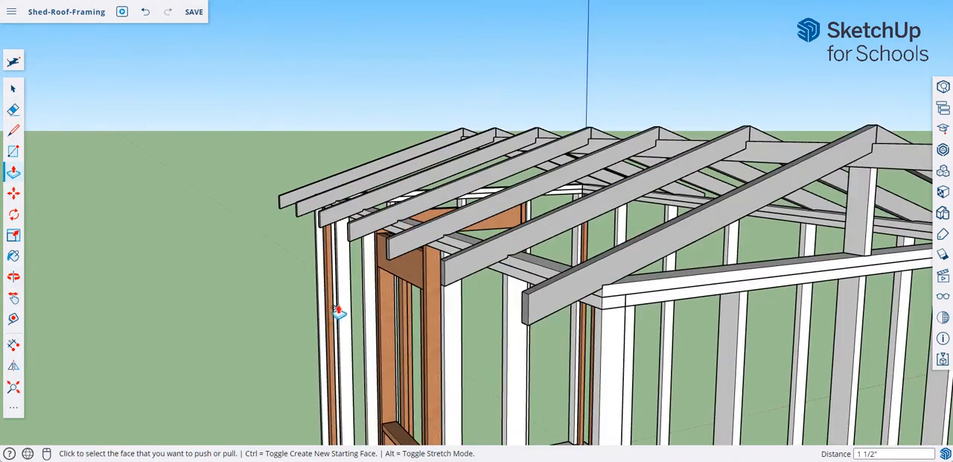
pyautogui.moveTo(309, 308); pyautogui.dragTo(294, 266, button='middle')
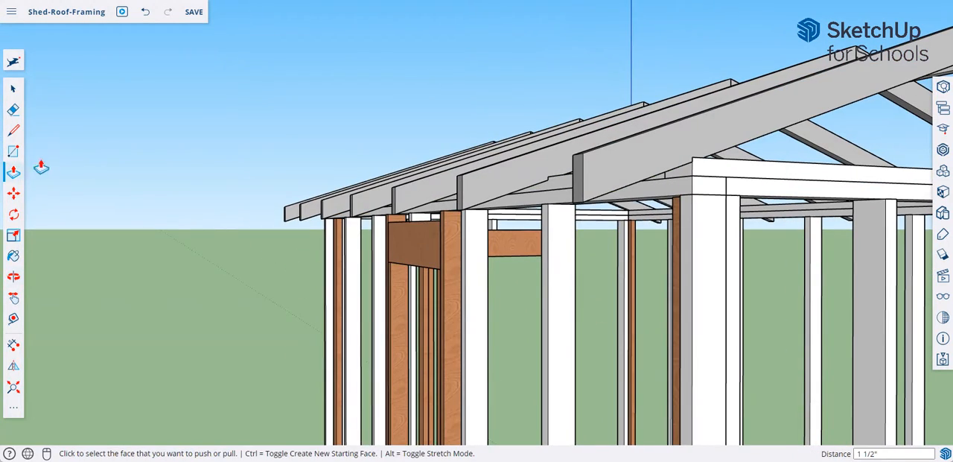
pyautogui.click(16, 152)
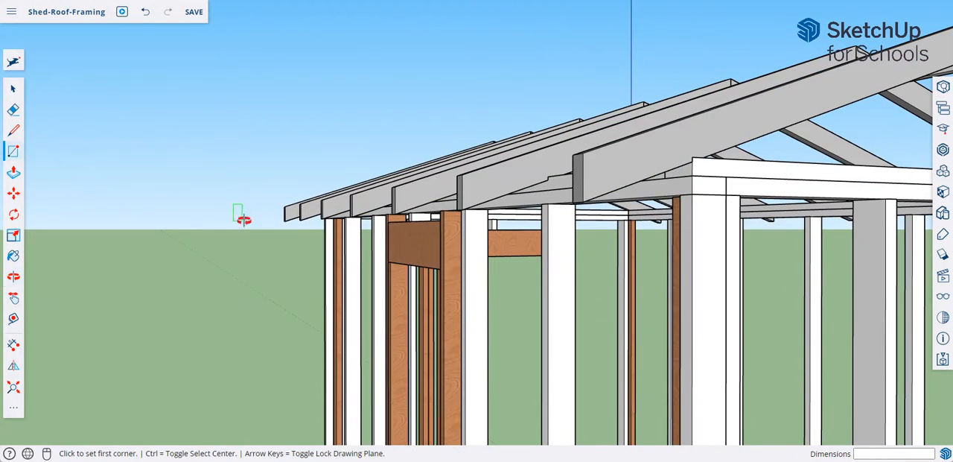
pyautogui.moveTo(238, 215); pyautogui.dragTo(237, 197, button='middle')
pyautogui.click(232, 199)
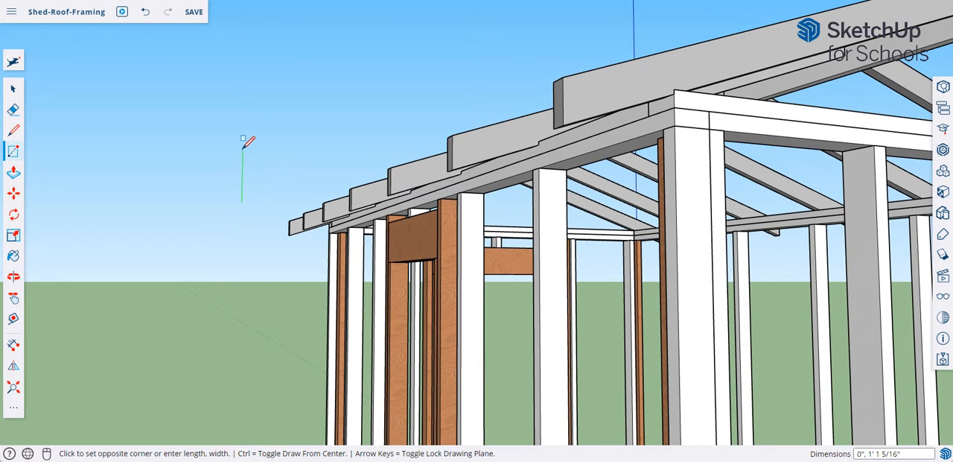
pyautogui.press('shift')
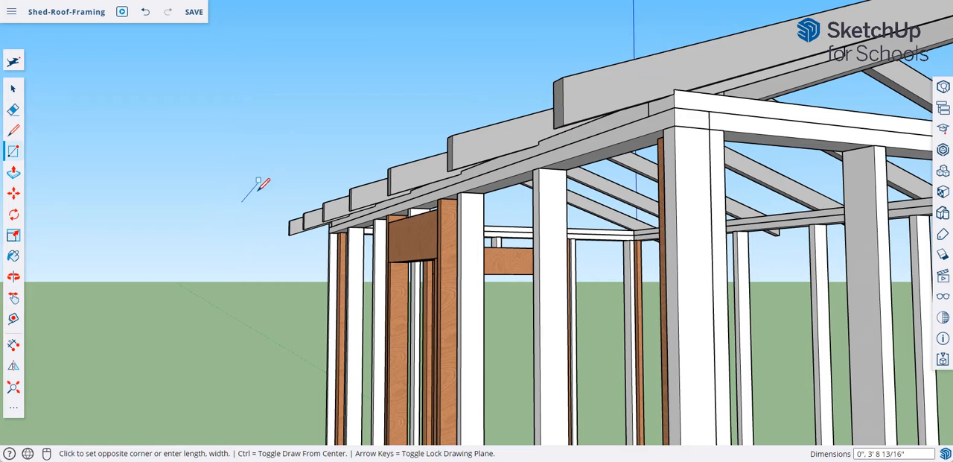
pyautogui.moveTo(249, 216)
pyautogui.mouseDown(button='middle')
pyautogui.moveTo(247, 204)
pyautogui.moveTo(246, 216)
pyautogui.mouseUp(button='middle')
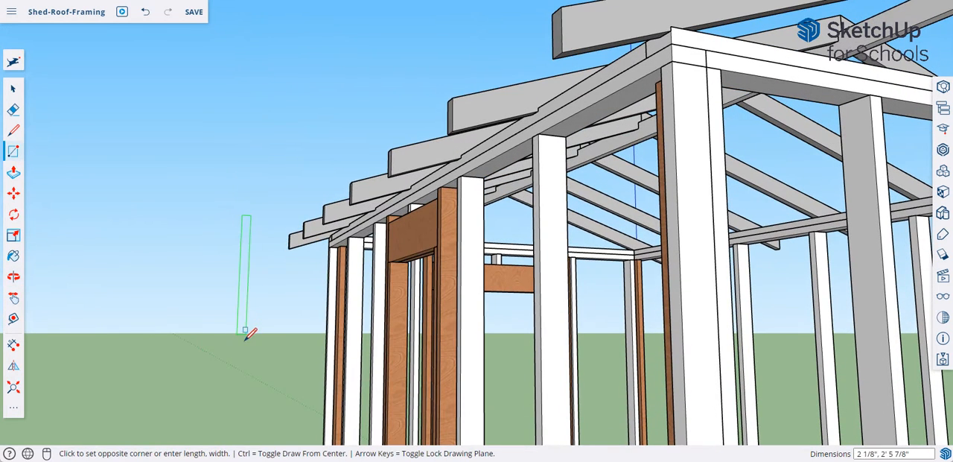
pyautogui.press('Escape')
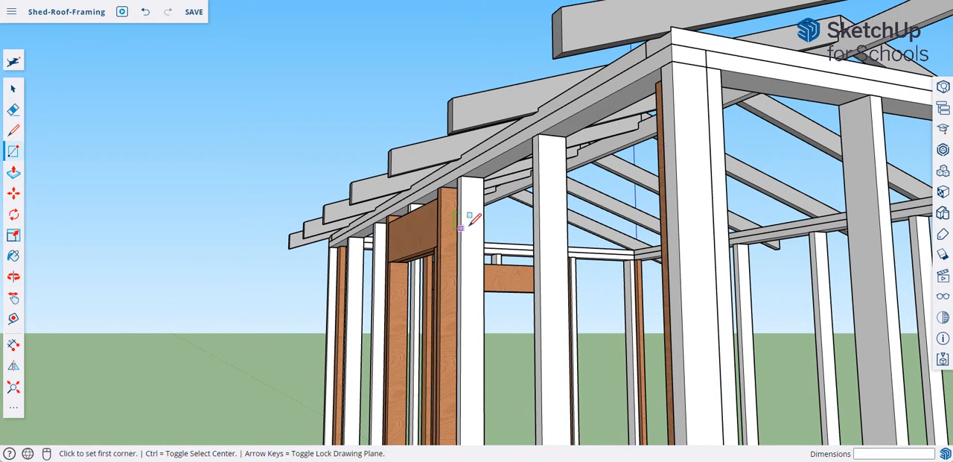
# - Draw a 0.75 by 7.5 inch rectangle on the face of the stud beside the brown framed opening and extrude it into a short board
pyautogui.scroll(3, 471, 223)
pyautogui.click(461, 256)
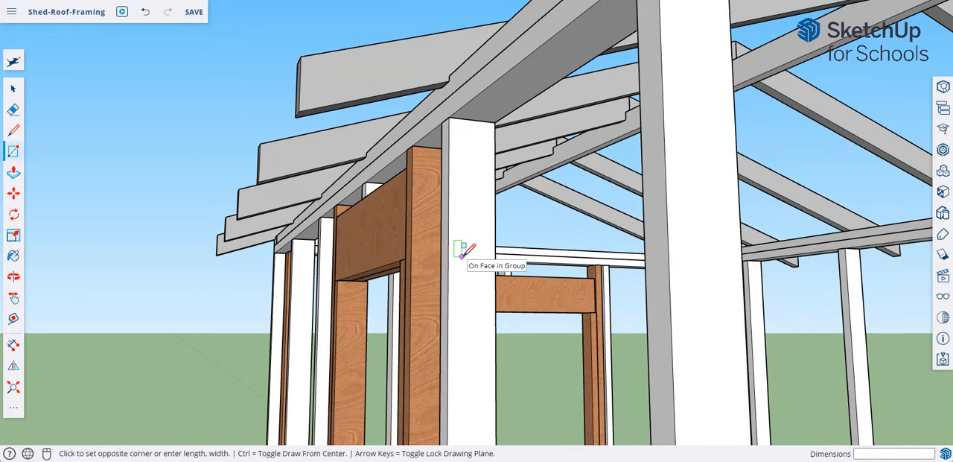
pyautogui.click(479, 197)
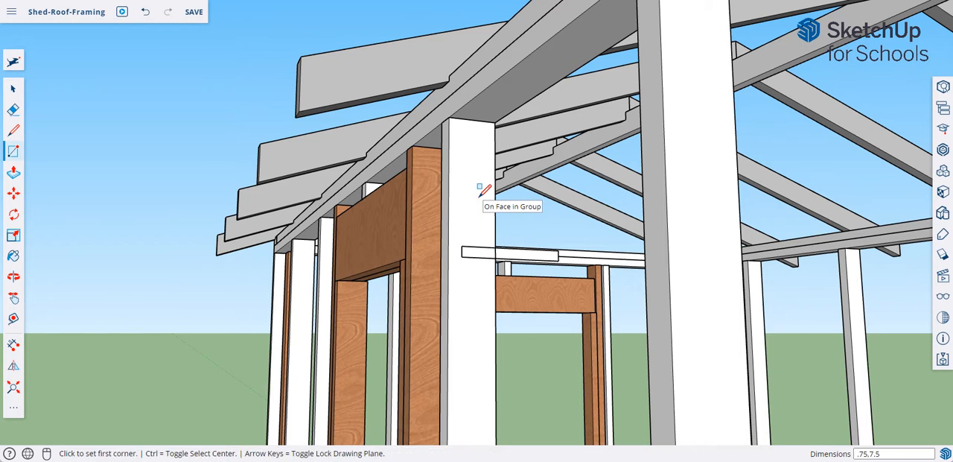
pyautogui.click(13, 173)
pyautogui.click(477, 254)
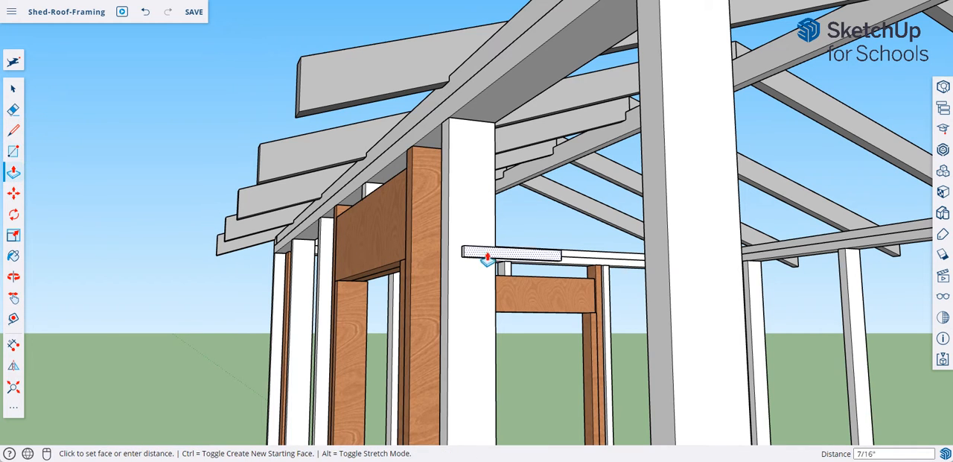
pyautogui.click(505, 256)
# - Select the short board's geometry and make it a group
pyautogui.click(13, 89)
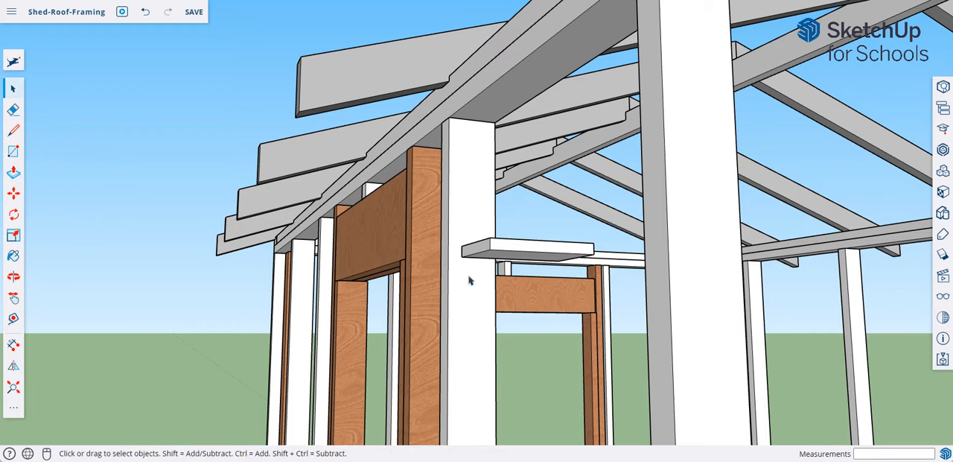
pyautogui.click(493, 251)
pyautogui.rightClick(493, 252)
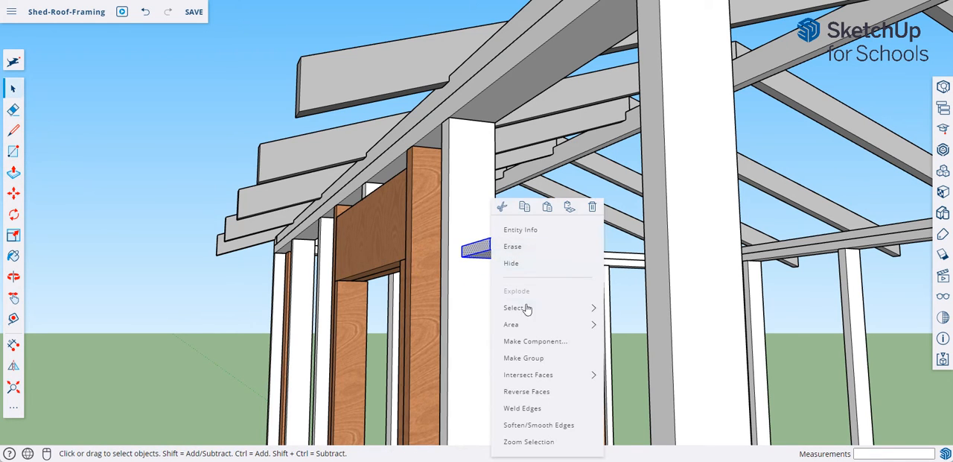
pyautogui.click(524, 358)
# - Rotate the board group 90 degrees so its wide face stands vertical
pyautogui.click(13, 214)
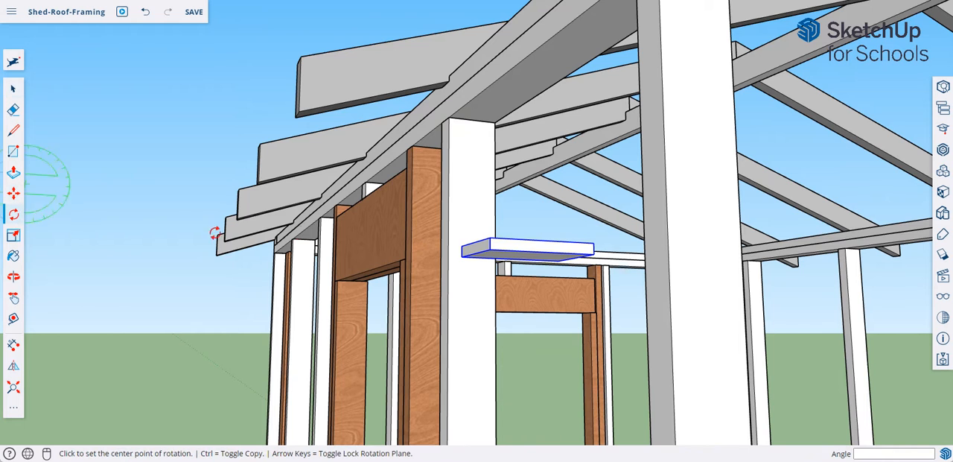
pyautogui.click(500, 249)
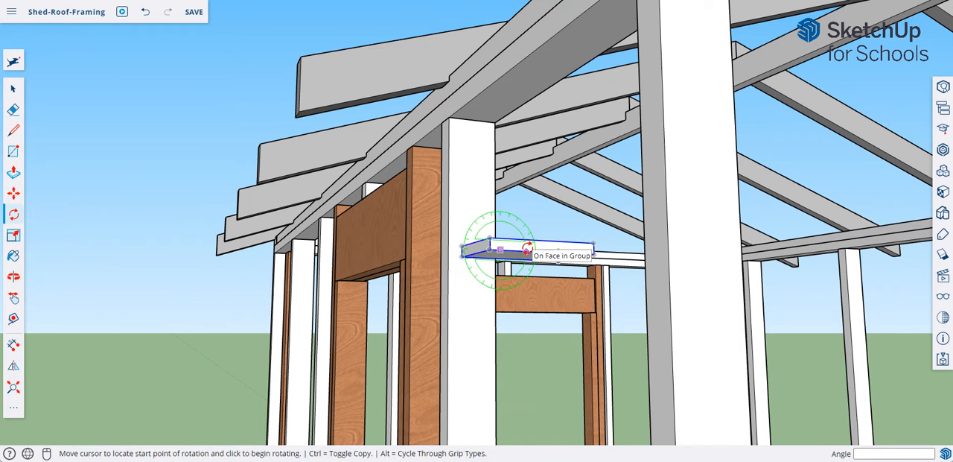
pyautogui.click(526, 252)
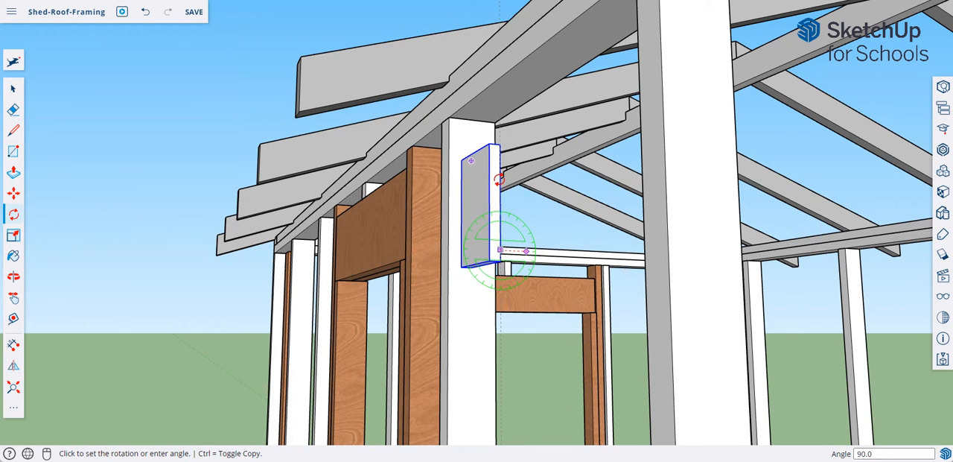
pyautogui.click(517, 212)
# - Move the upright board by its upper corner to the top corner of the rafter tail next to the end rafter
pyautogui.scroll(-3, 519, 215)
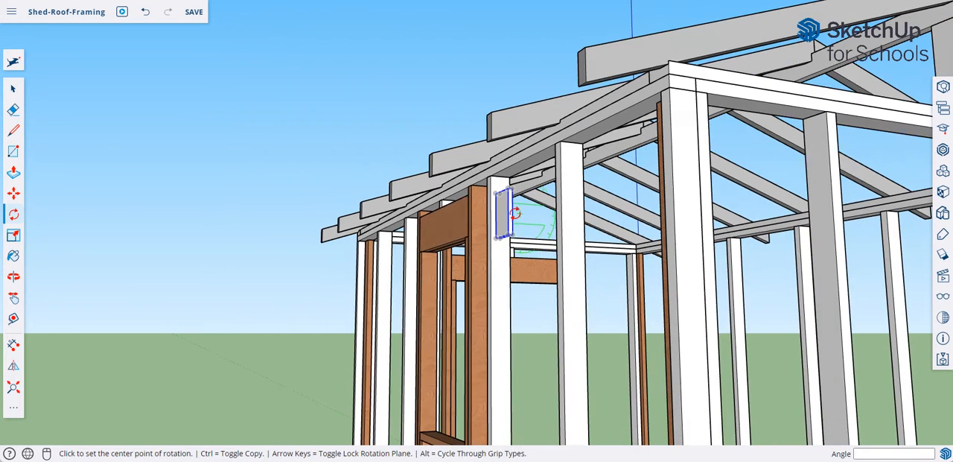
pyautogui.scroll(1, 510, 215)
pyautogui.click(14, 192)
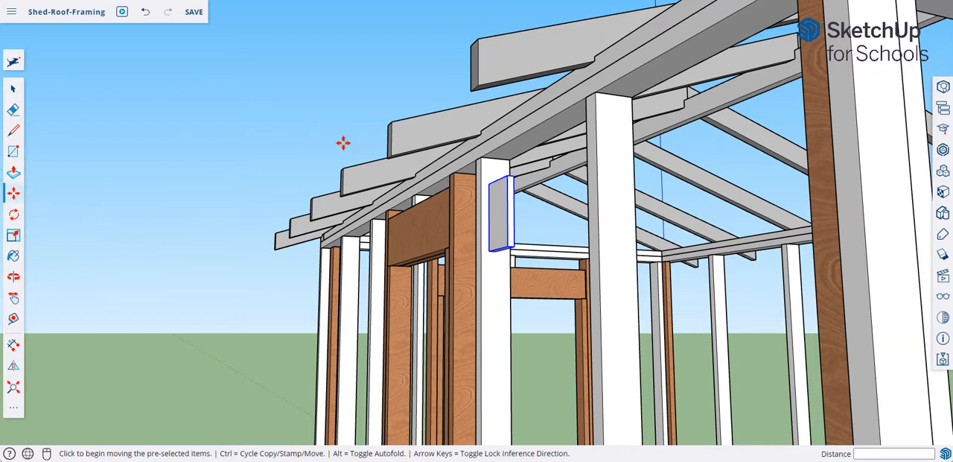
pyautogui.click(491, 172)
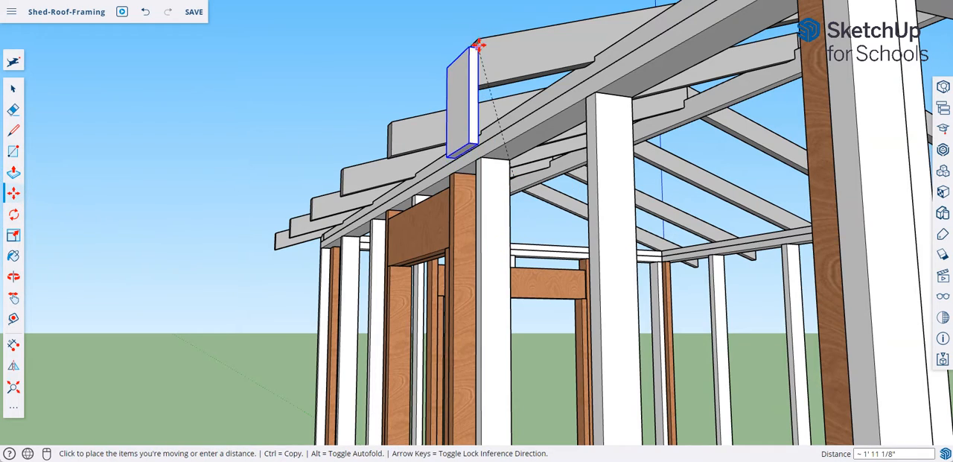
pyautogui.click(479, 41)
pyautogui.moveTo(524, 121); pyautogui.dragTo(421, 213, button='middle')
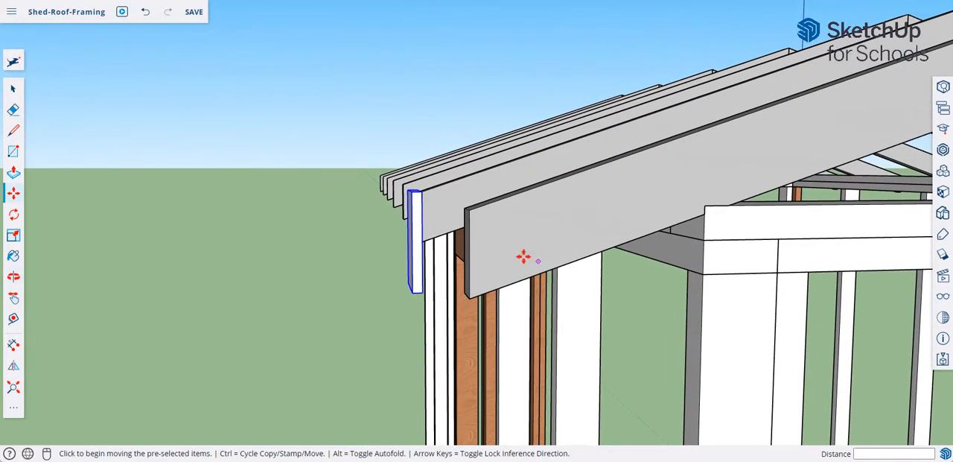
pyautogui.moveTo(523, 255); pyautogui.dragTo(436, 238, button='middle')
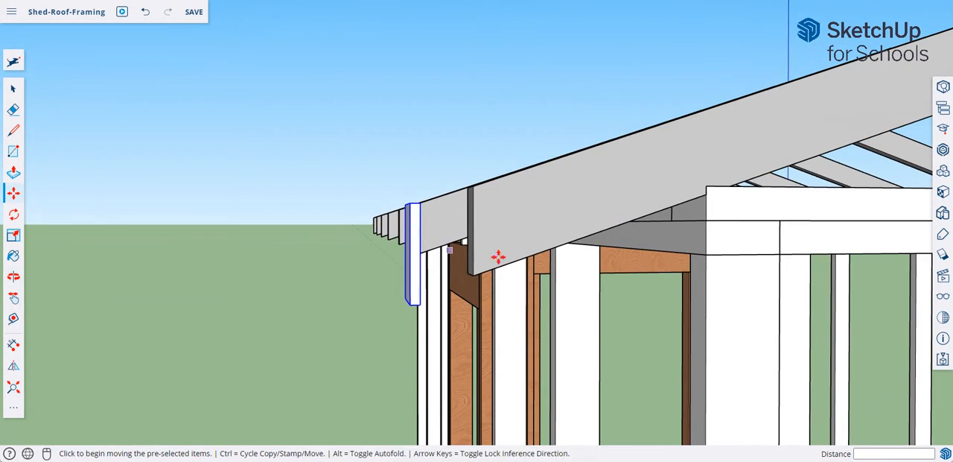
pyautogui.moveTo(498, 258); pyautogui.dragTo(420, 246, button='middle')
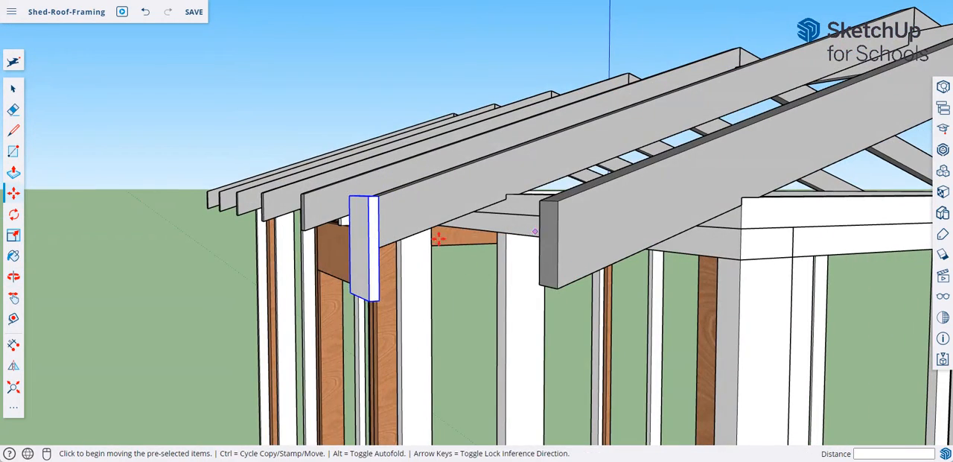
# - Open the board's group for editing and extrude its end face 2' to line up with the end rafter's tail
pyautogui.click(15, 89)
pyautogui.rightClick(370, 255)
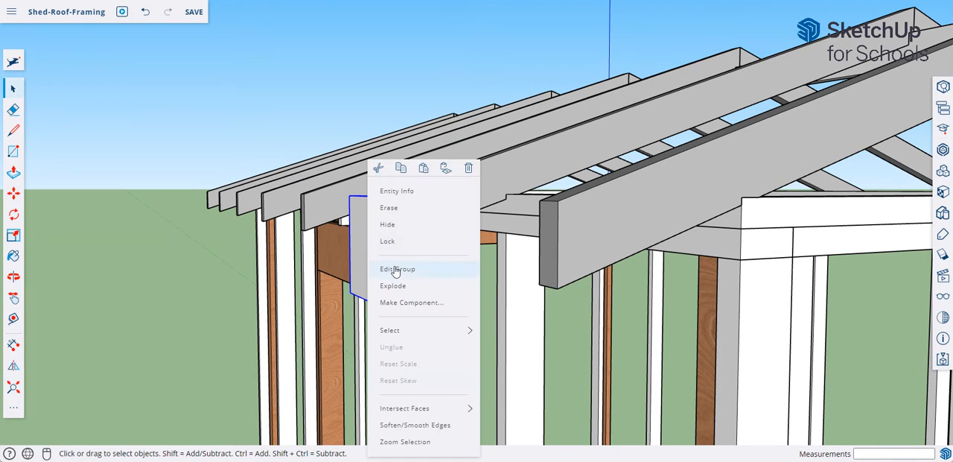
pyautogui.click(396, 269)
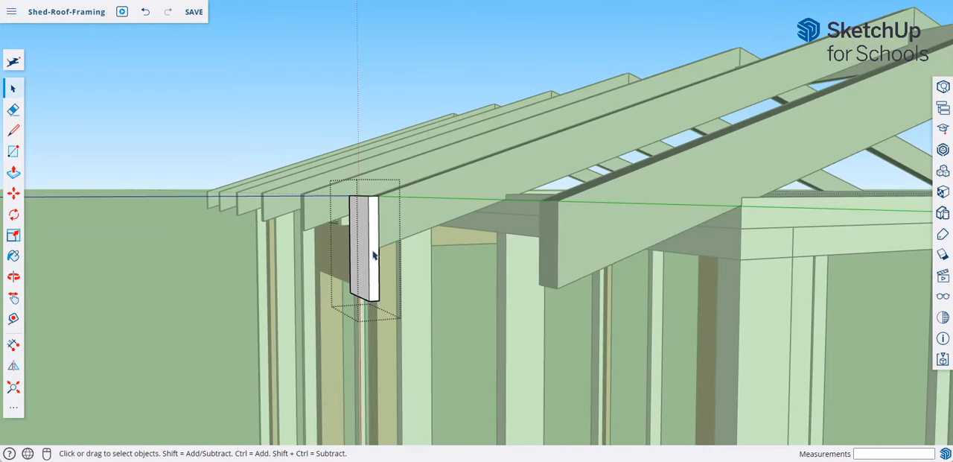
pyautogui.click(14, 172)
pyautogui.click(365, 243)
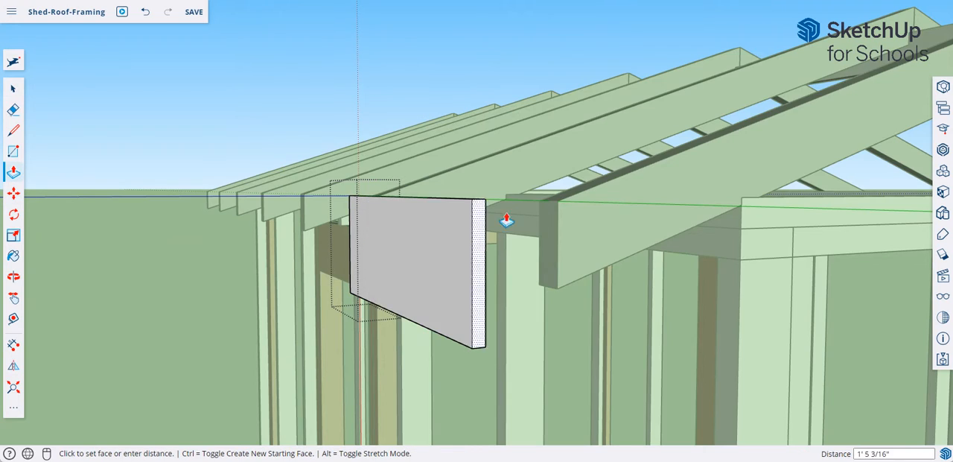
pyautogui.click(545, 214)
# - Extrude the board's other end face 9' 7 1/8" to the tail of the end rafter on the opposite gable
pyautogui.moveTo(544, 213); pyautogui.dragTo(905, 323, button='middle')
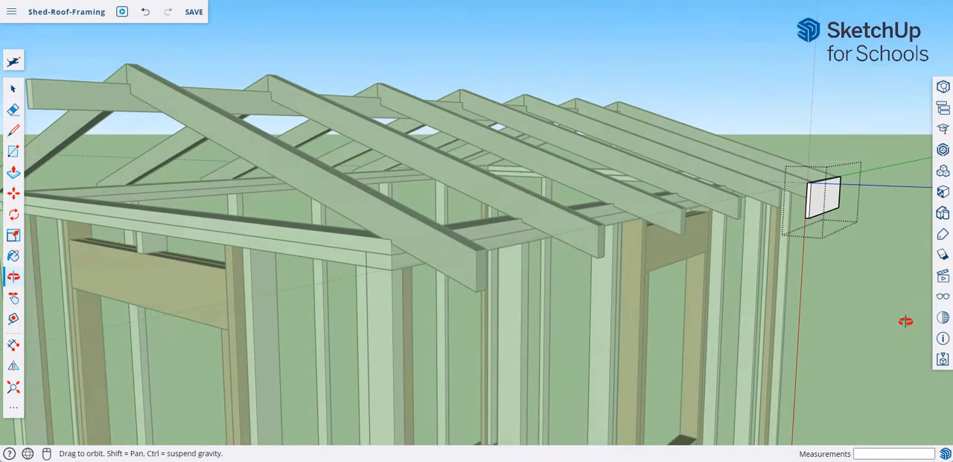
pyautogui.click(809, 214)
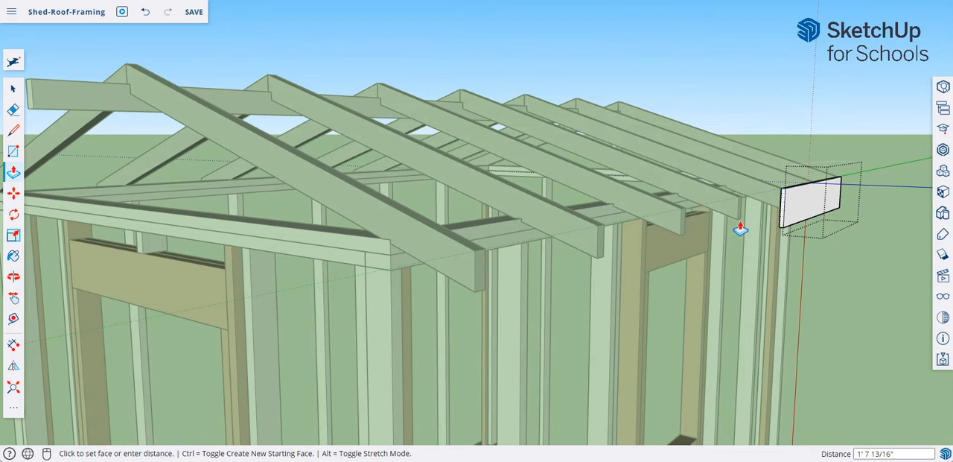
pyautogui.click(475, 263)
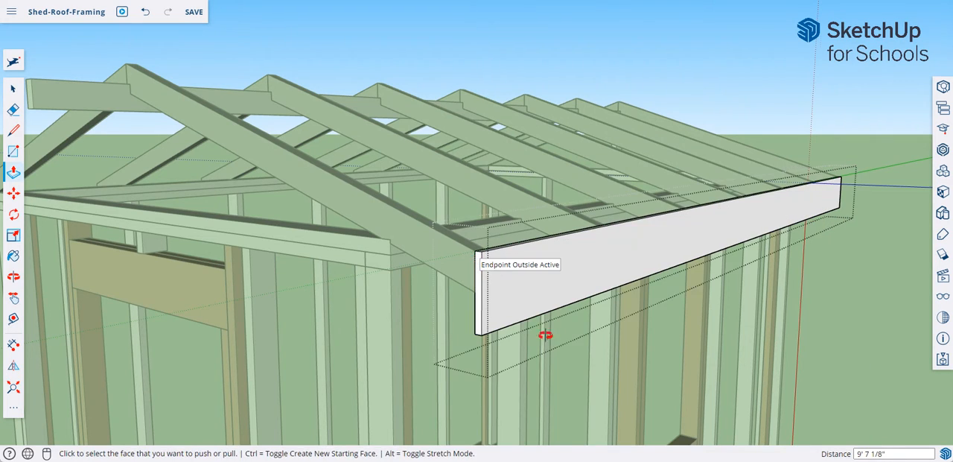
# - Extend that same end of the board 1' beyond the end rafter
pyautogui.moveTo(544, 391); pyautogui.dragTo(198, 235, button='middle')
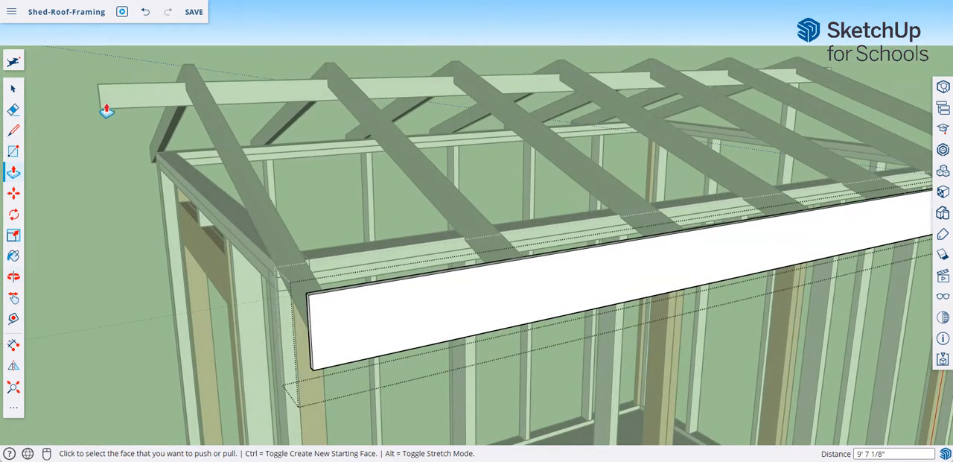
pyautogui.moveTo(254, 265); pyautogui.dragTo(633, 278, button='middle')
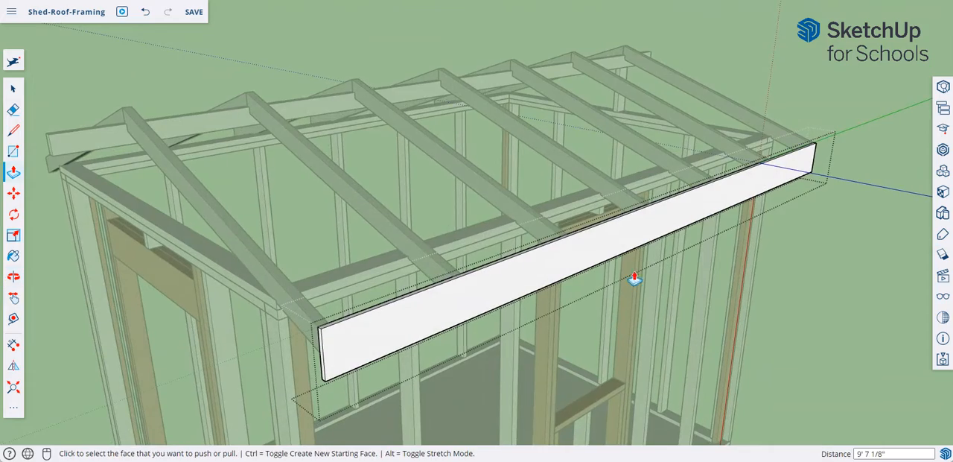
pyautogui.moveTo(710, 234); pyautogui.dragTo(717, 273, button='middle')
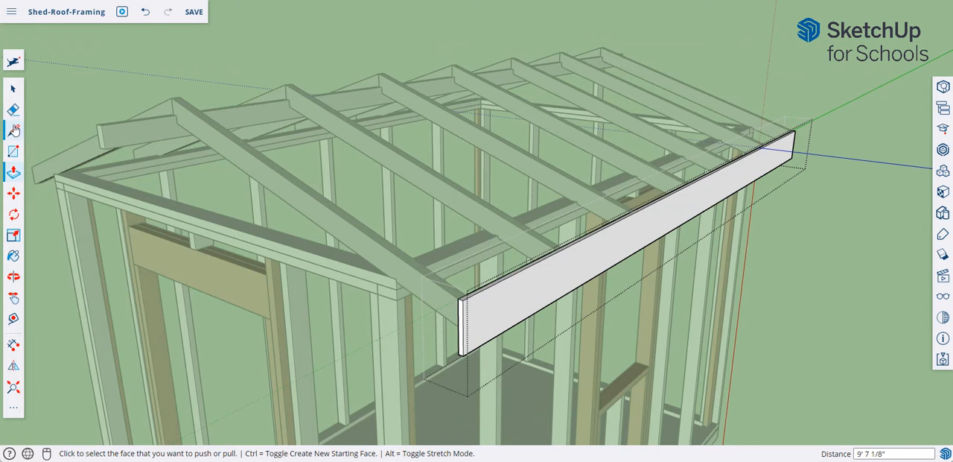
pyautogui.moveTo(110, 200); pyautogui.dragTo(100, 197, button='middle')
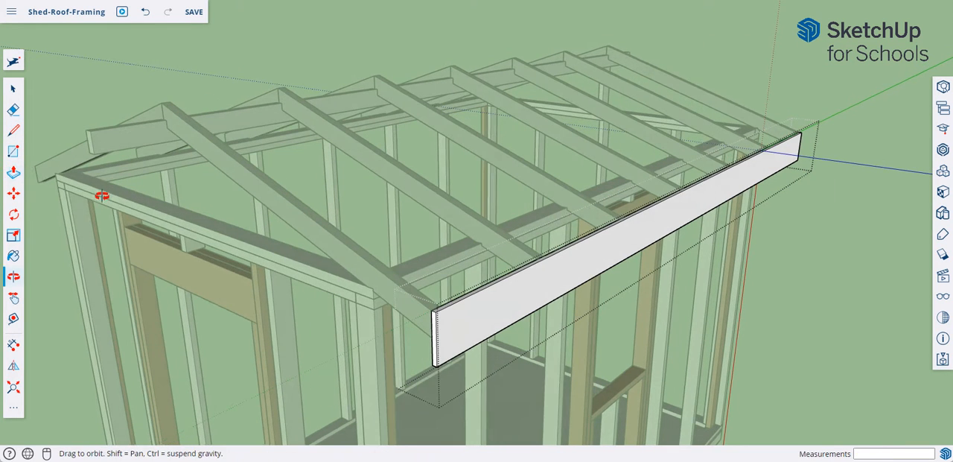
pyautogui.click(434, 325)
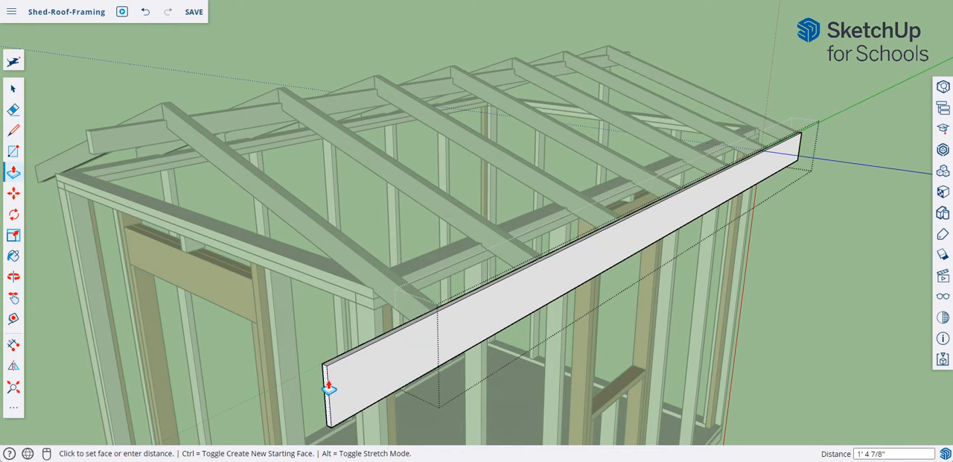
pyautogui.press('Return')
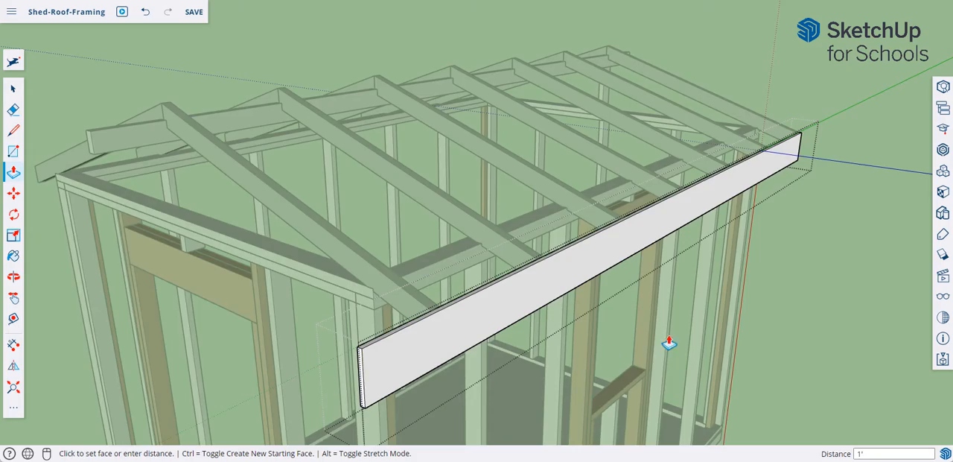
# - Extend the board's opposite end 1' beyond its end rafter and close the group
pyautogui.moveTo(668, 342); pyautogui.dragTo(434, 341, button='middle')
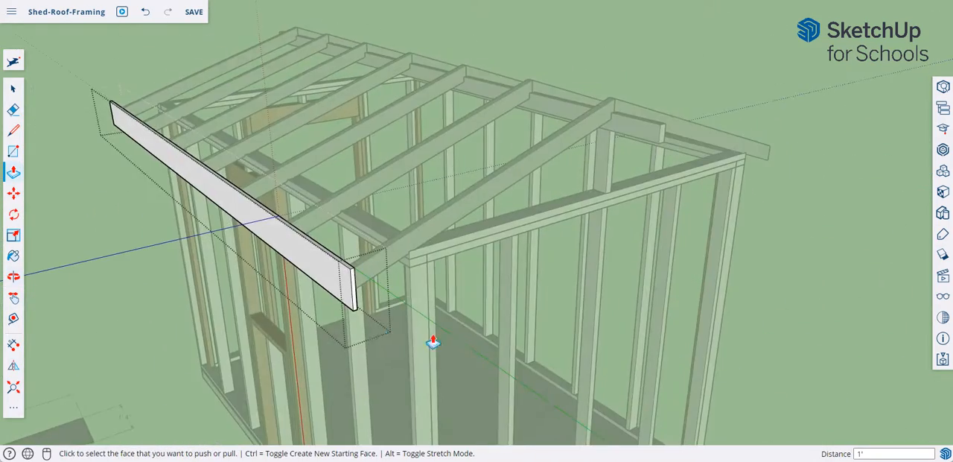
pyautogui.click(355, 299)
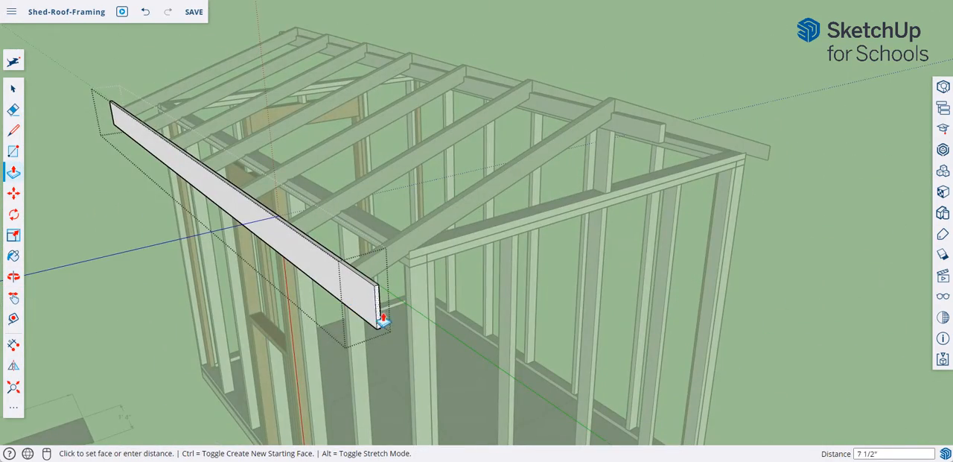
pyautogui.press('Return')
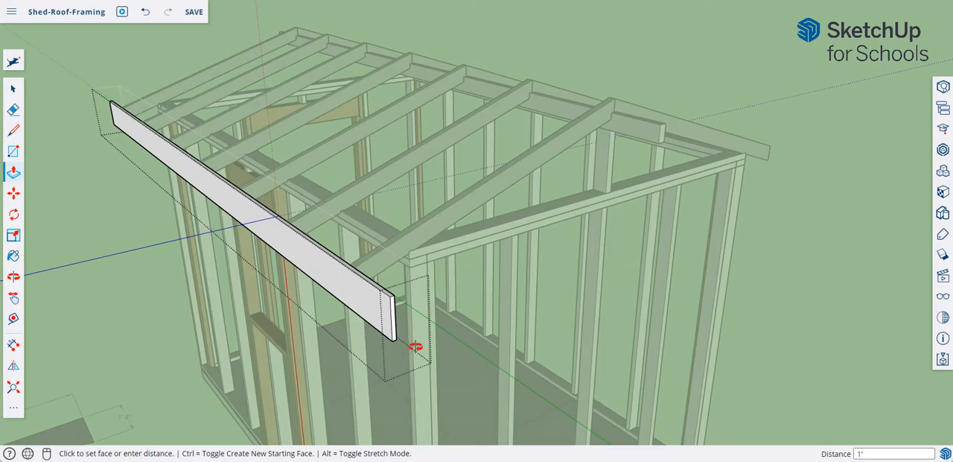
pyautogui.moveTo(415, 346); pyautogui.dragTo(548, 209, button='middle')
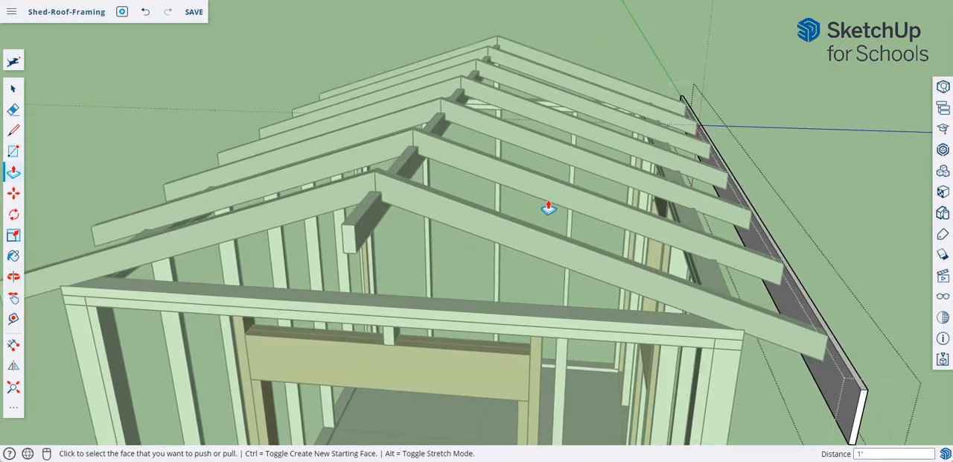
pyautogui.scroll(-3, 548, 208)
pyautogui.rightClick(585, 67)
pyautogui.click(612, 94)
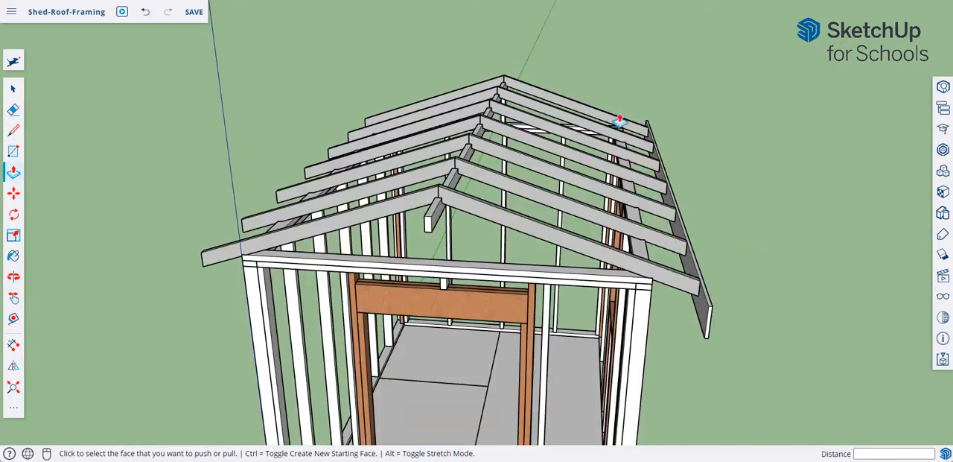
# - Flip a copy of the fascia board about the roof's ridge onto the rafter tails of the opposite side, and deselect it
pyautogui.click(15, 90)
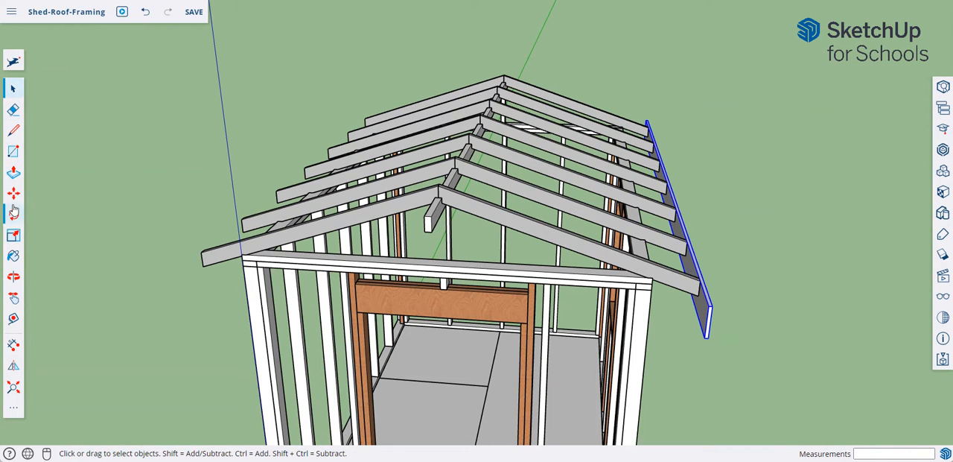
pyautogui.click(13, 366)
pyautogui.scroll(5, 499, 266)
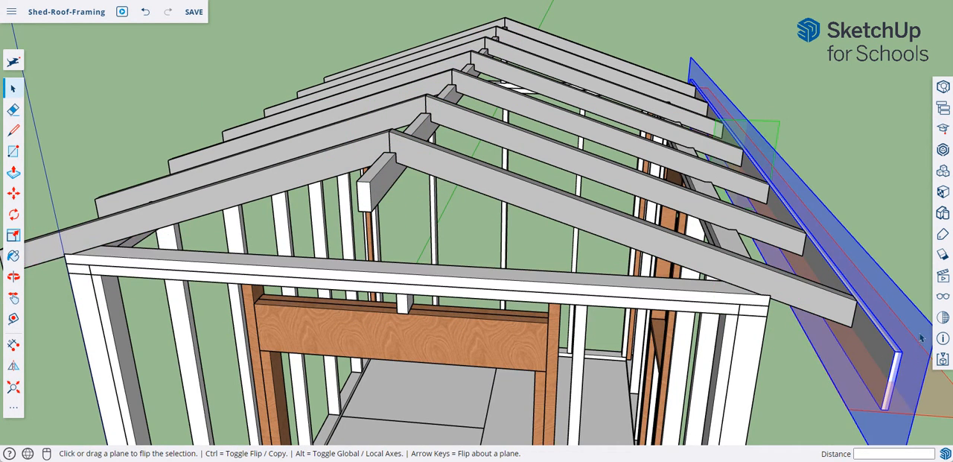
pyautogui.moveTo(921, 337); pyautogui.dragTo(390, 139)
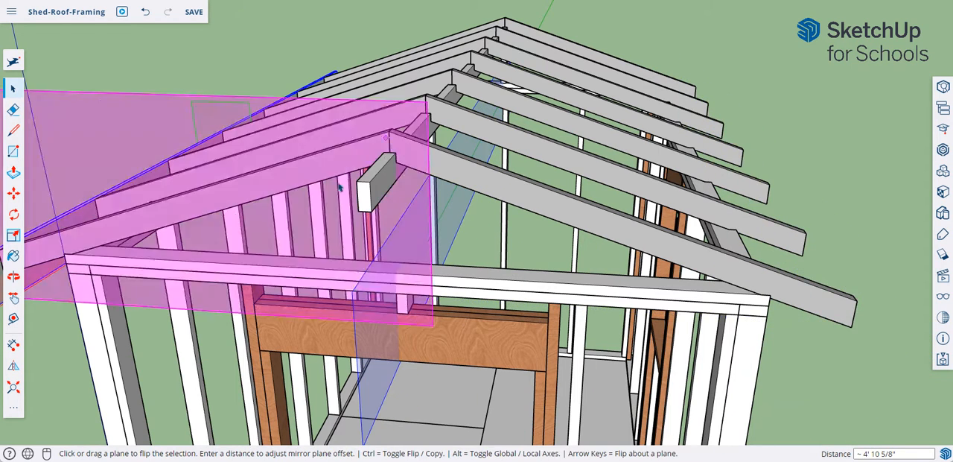
pyautogui.scroll(-3, 84, 291)
pyautogui.moveTo(81, 291); pyautogui.dragTo(191, 278, button='middle')
pyautogui.press('ctrl')
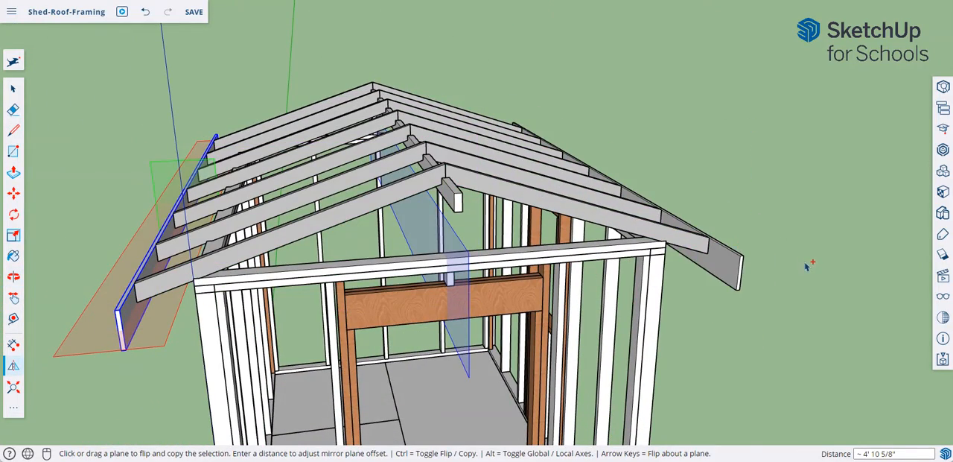
pyautogui.moveTo(806, 265); pyautogui.dragTo(745, 251, button='middle')
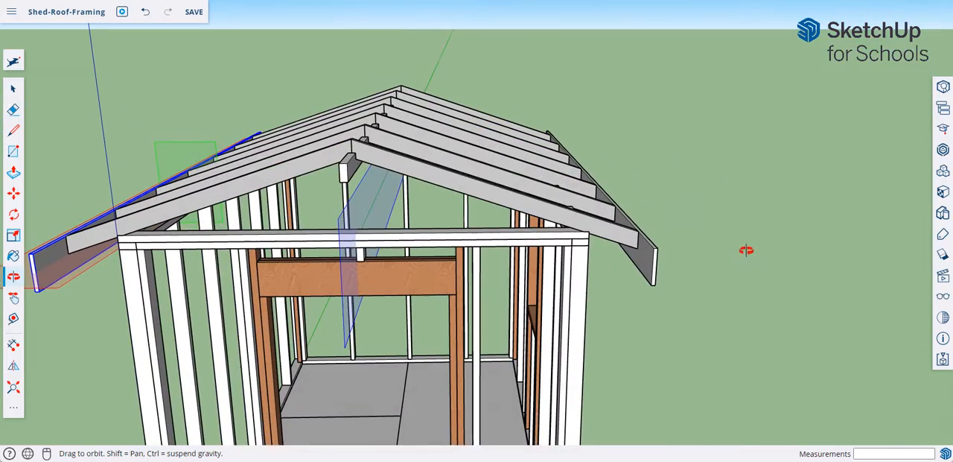
pyautogui.rightClick(695, 142)
pyautogui.click(621, 91)
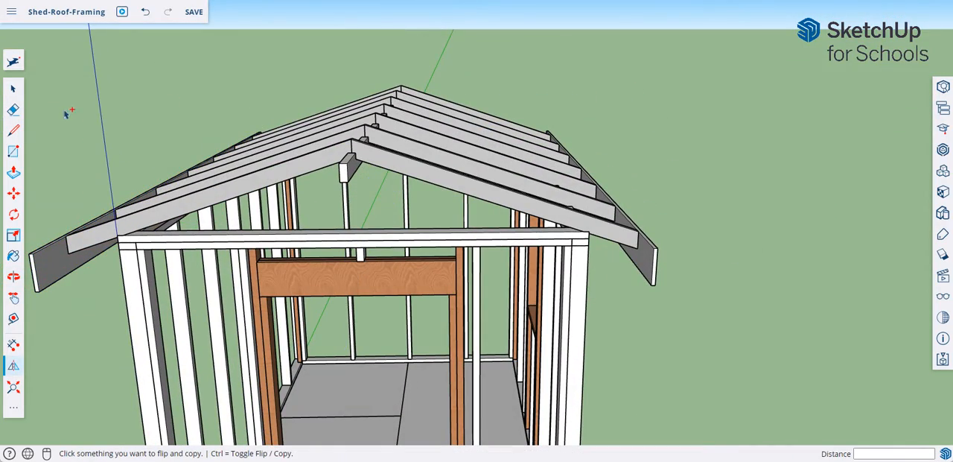
pyautogui.click(15, 90)
pyautogui.moveTo(683, 202); pyautogui.dragTo(570, 293, button='middle')
pyautogui.moveTo(444, 266); pyautogui.dragTo(595, 213, button='middle')
pyautogui.scroll(2, 641, 254)
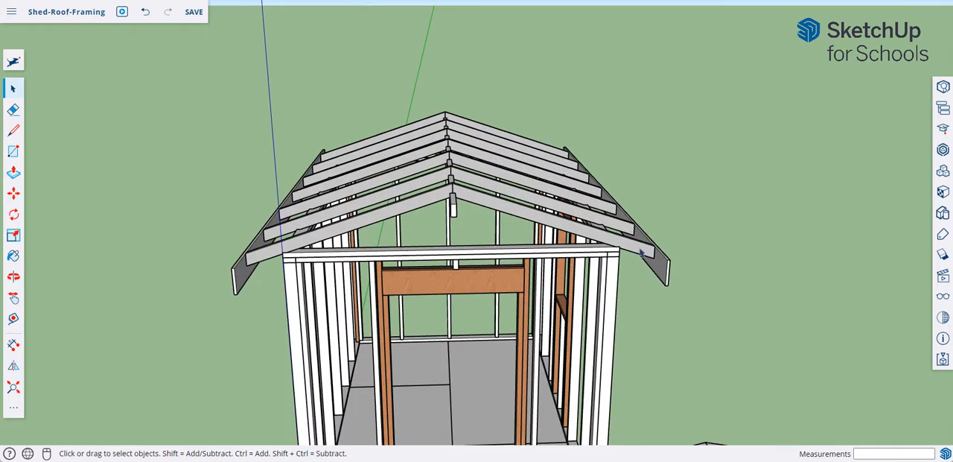
# - Copy the fascia board off the roof's eave into the open space beside the shed, about 5' 5" away
pyautogui.moveTo(660, 274); pyautogui.dragTo(566, 220, button='middle')
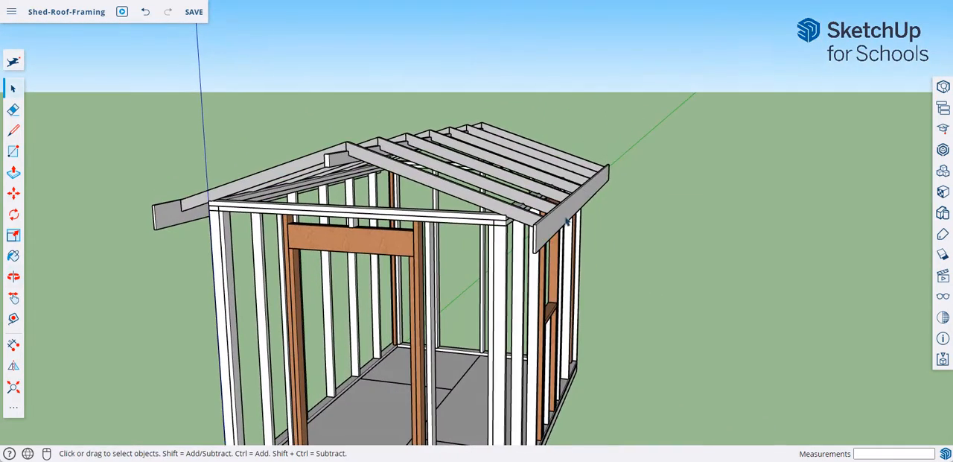
pyautogui.click(13, 195)
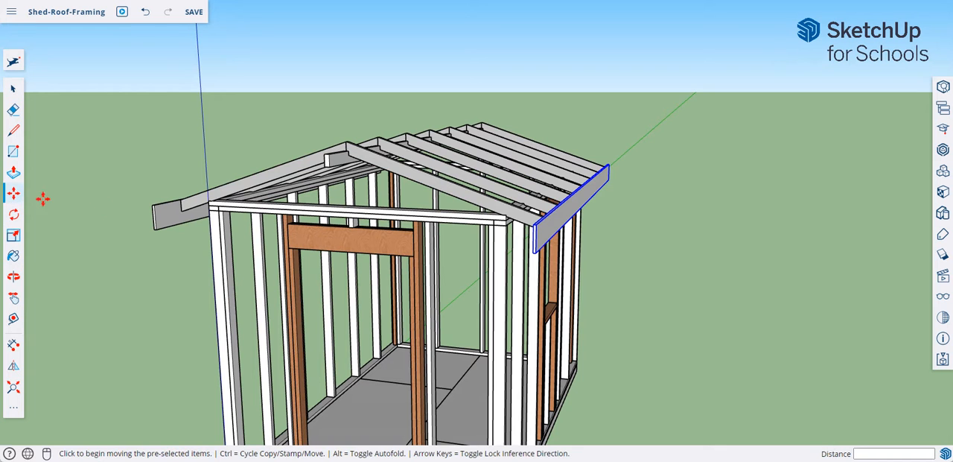
pyautogui.press('ctrl')
pyautogui.click(605, 211)
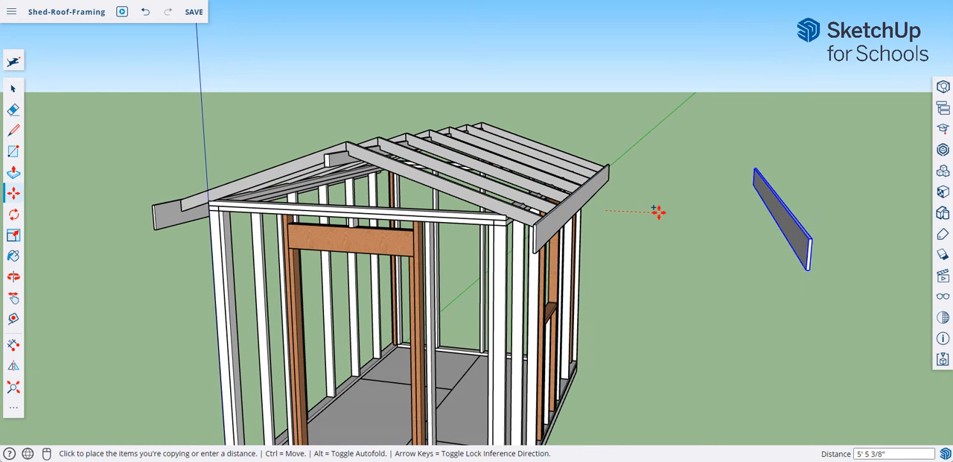
pyautogui.click(654, 213)
# - Rotate the copied board 90 degrees horizontally about its near end so it runs parallel to the gable wall
pyautogui.moveTo(676, 280); pyautogui.dragTo(60, 253, button='middle')
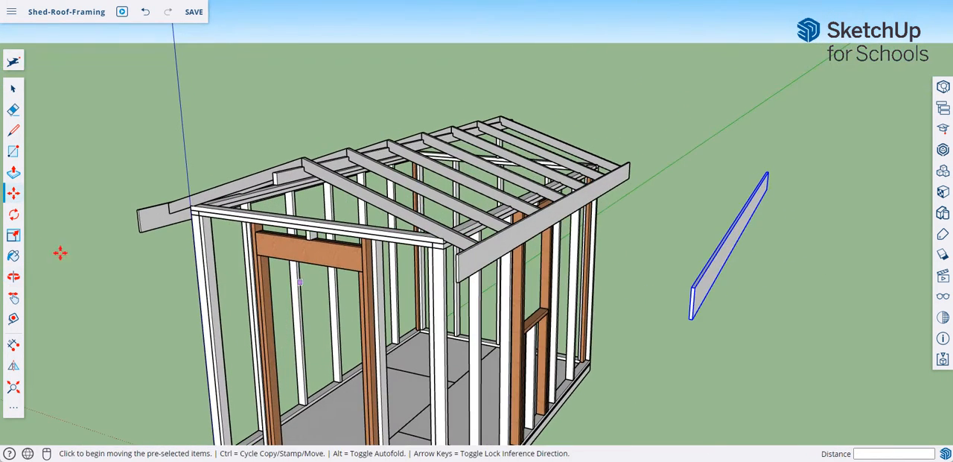
pyautogui.click(14, 215)
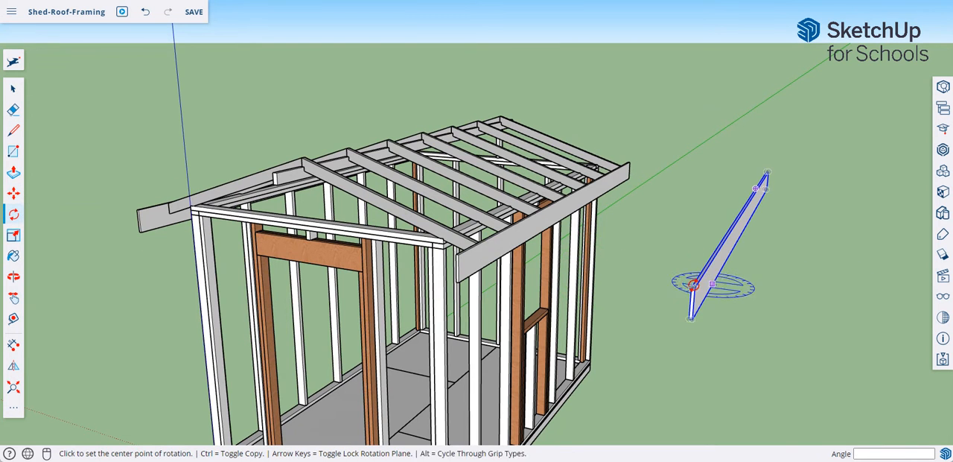
pyautogui.scroll(4, 695, 287)
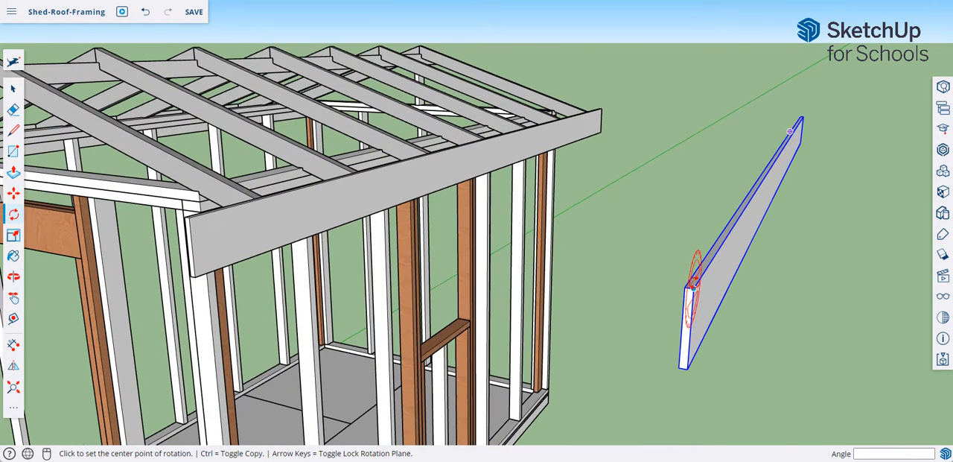
pyautogui.click(692, 279)
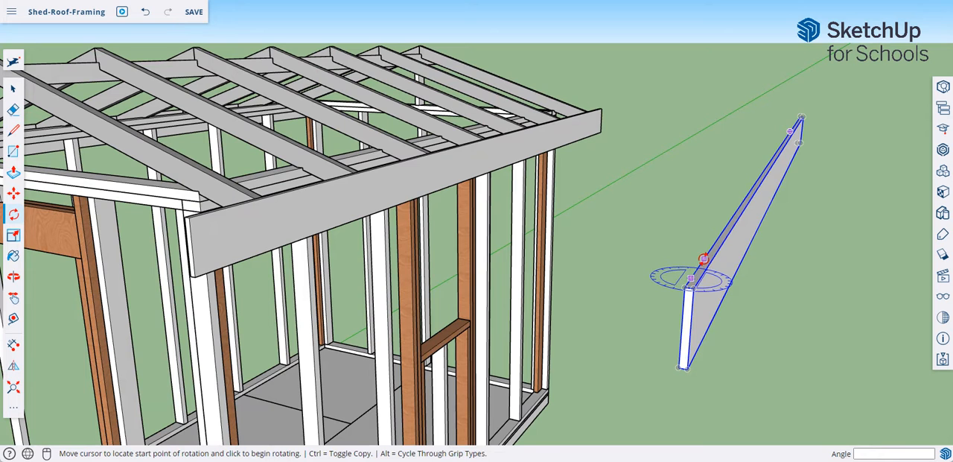
pyautogui.click(704, 259)
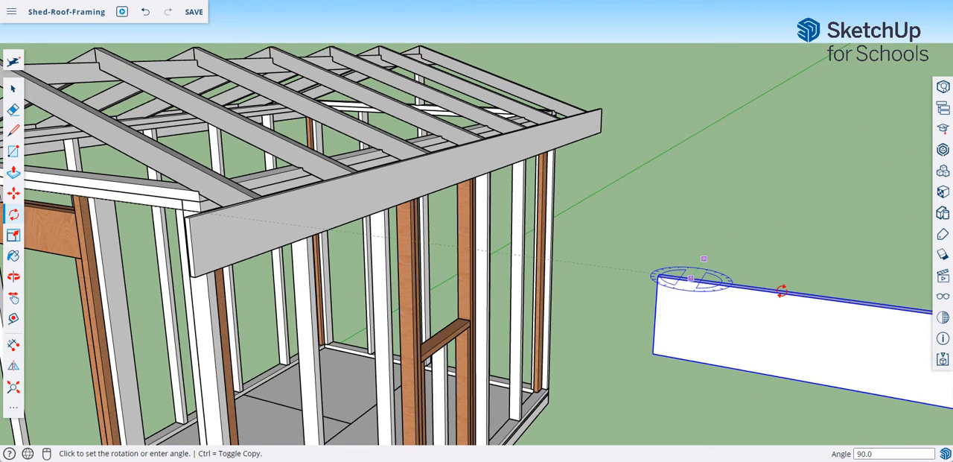
pyautogui.click(782, 291)
pyautogui.scroll(-4, 709, 308)
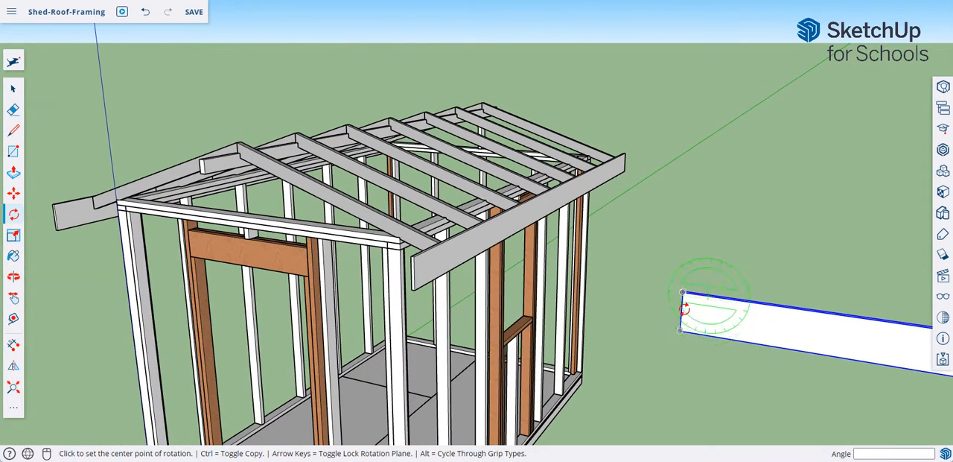
# - Move the rotated board by its top end corner to the peak of the end rafter
pyautogui.click(14, 194)
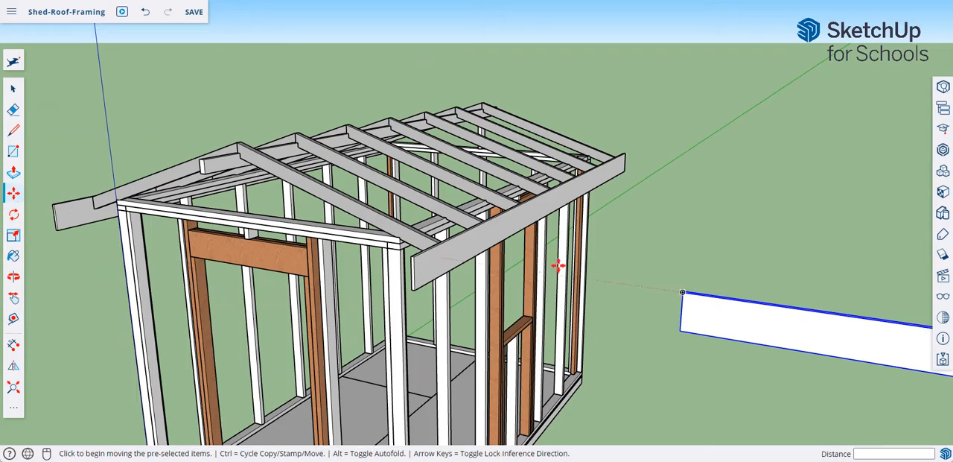
pyautogui.scroll(2, 623, 270)
pyautogui.scroll(2, 670, 300)
pyautogui.press('o')
pyautogui.moveTo(665, 321); pyautogui.dragTo(712, 352, button='middle')
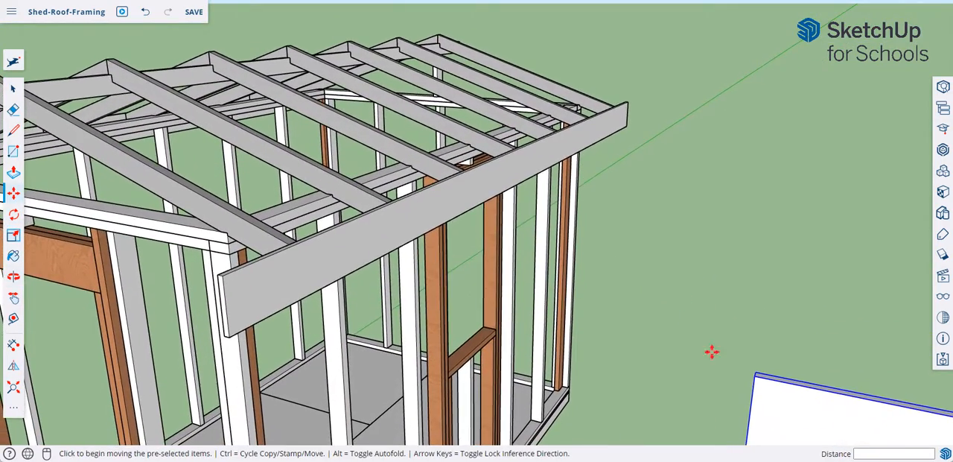
pyautogui.click(757, 371)
pyautogui.scroll(-2, 477, 304)
pyautogui.scroll(-1, 264, 257)
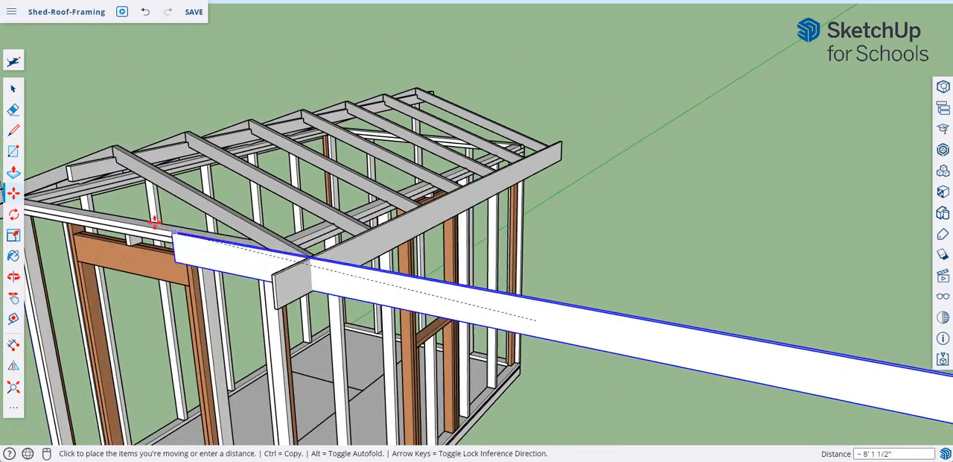
pyautogui.moveTo(153, 230); pyautogui.dragTo(64, 295, button='middle')
pyautogui.click(124, 159)
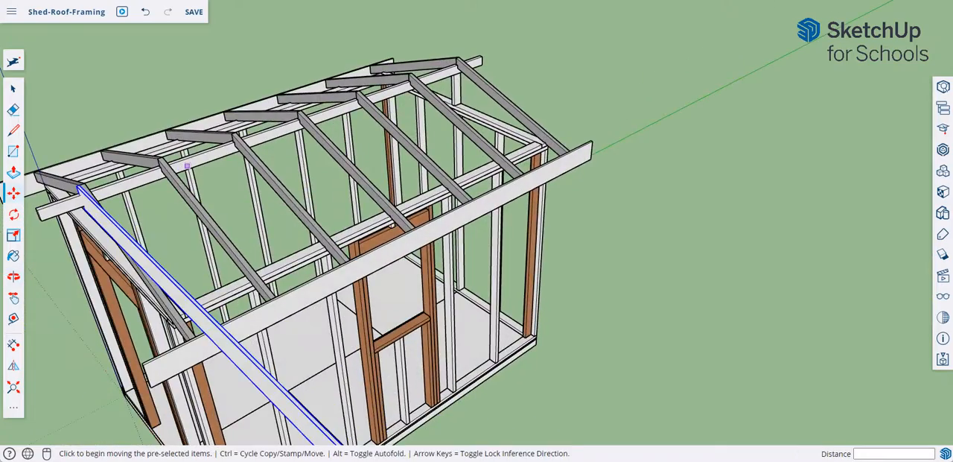
# - Rotate the board about 18.4 degrees around the rafter peak to line it up with the end rafter's slope
pyautogui.moveTo(125, 235); pyautogui.dragTo(316, 97, button='middle')
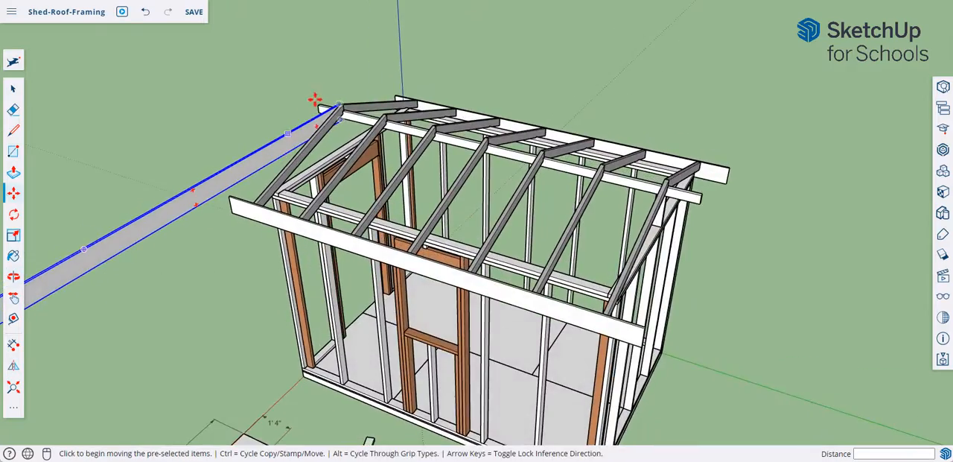
pyautogui.scroll(3, 377, 147)
pyautogui.scroll(2, 376, 146)
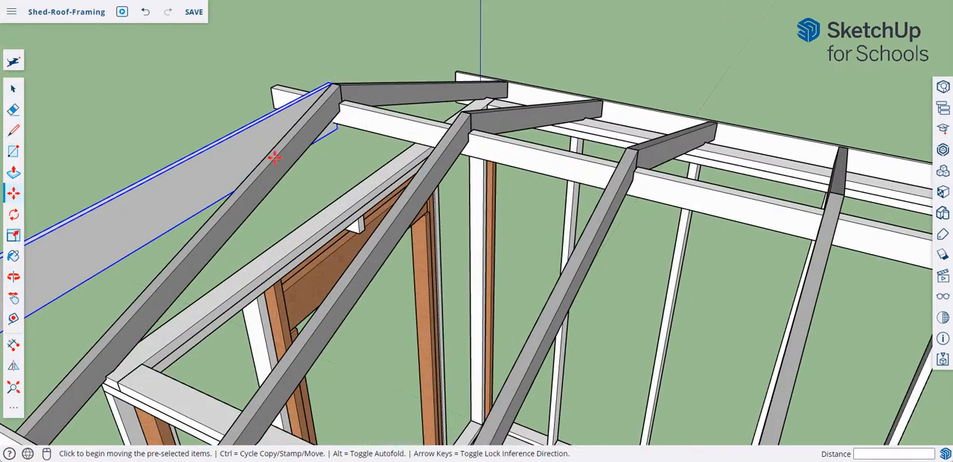
pyautogui.click(15, 215)
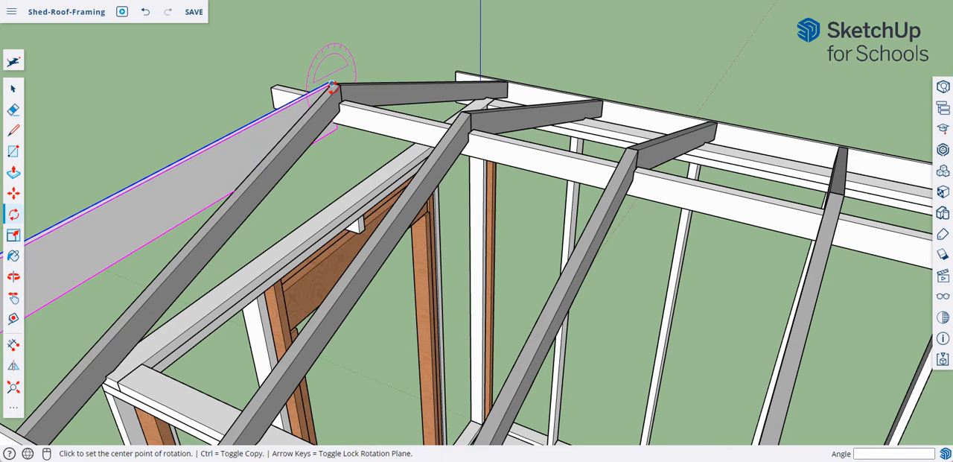
pyautogui.click(332, 87)
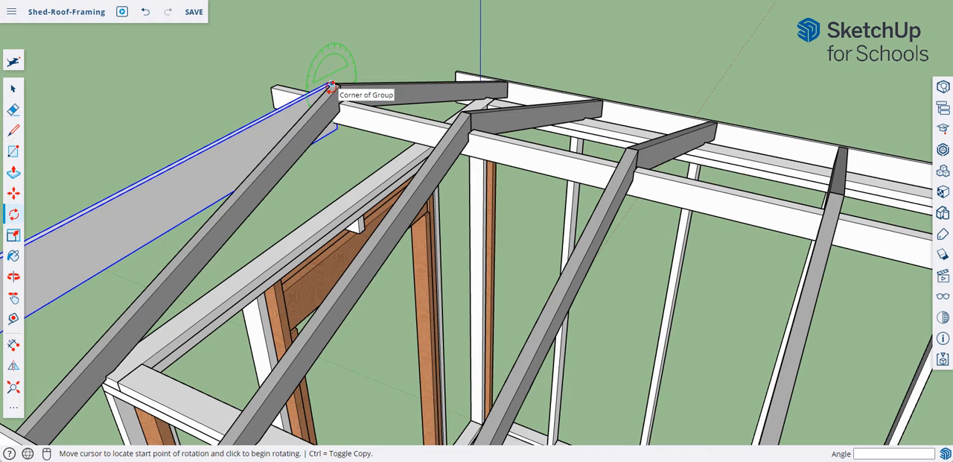
pyautogui.click(225, 142)
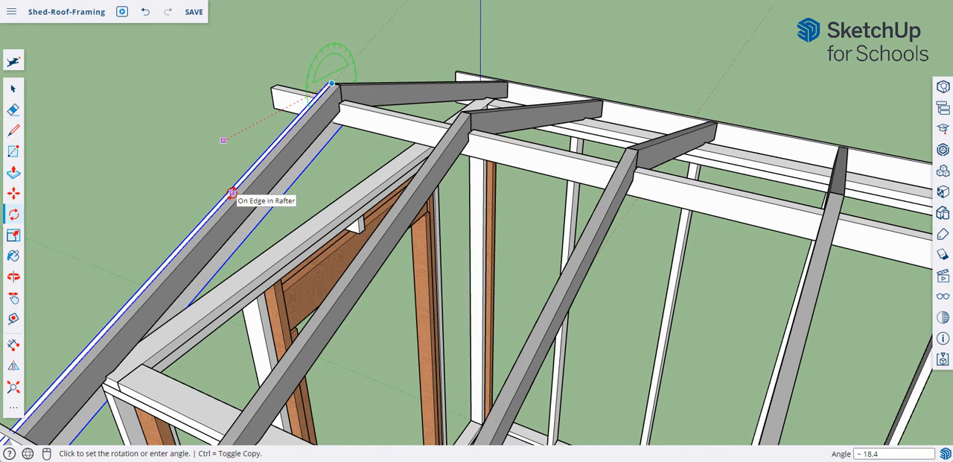
pyautogui.click(232, 194)
# - Move the sloped board about 1' 1" outward along the green axis to the overhanging end of the ridge board
pyautogui.moveTo(266, 215)
pyautogui.mouseDown(button='middle')
pyautogui.moveTo(273, 253)
pyautogui.moveTo(320, 226)
pyautogui.moveTo(253, 253)
pyautogui.moveTo(223, 297)
pyautogui.moveTo(219, 328)
pyautogui.moveTo(262, 283)
pyautogui.moveTo(251, 221)
pyautogui.mouseUp(button='middle')
pyautogui.scroll(8, 251, 221)
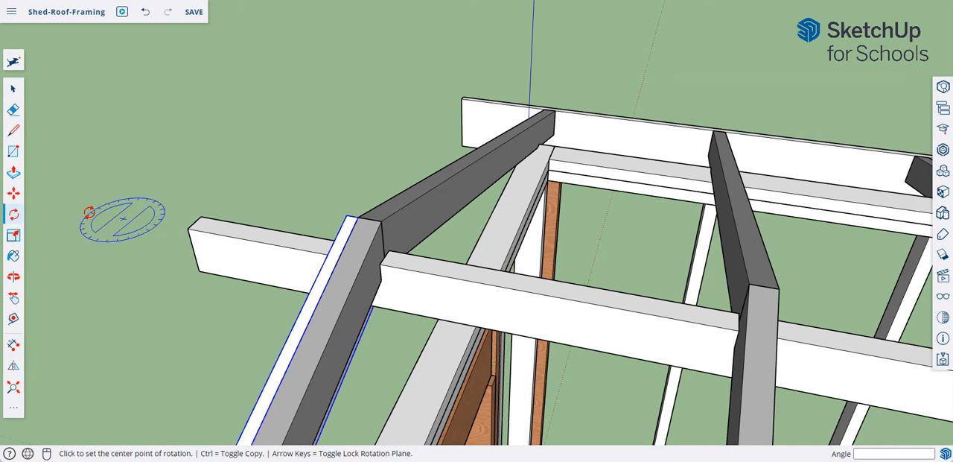
pyautogui.click(14, 192)
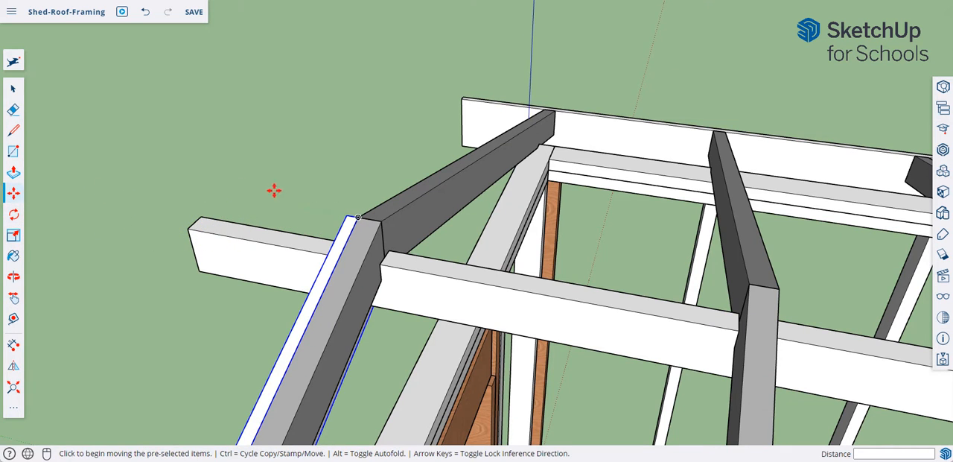
pyautogui.moveTo(347, 255); pyautogui.dragTo(708, 269, button='middle')
pyautogui.scroll(2, 714, 215)
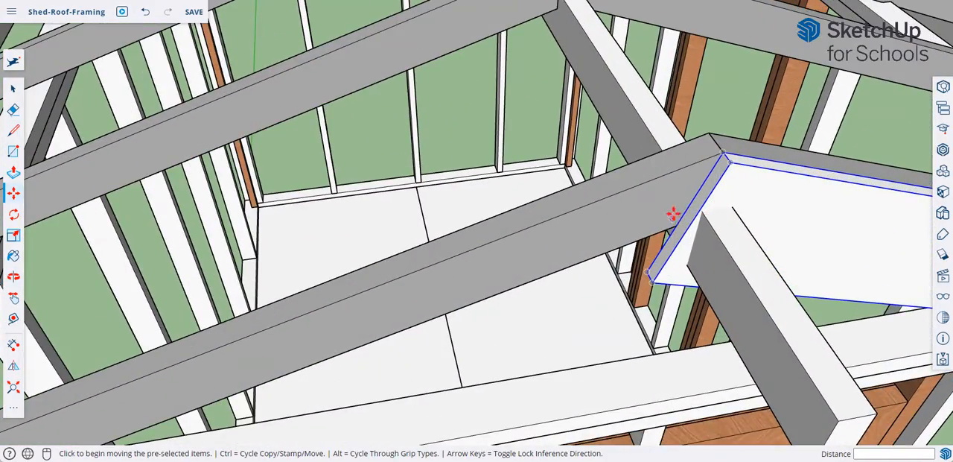
pyautogui.click(674, 206)
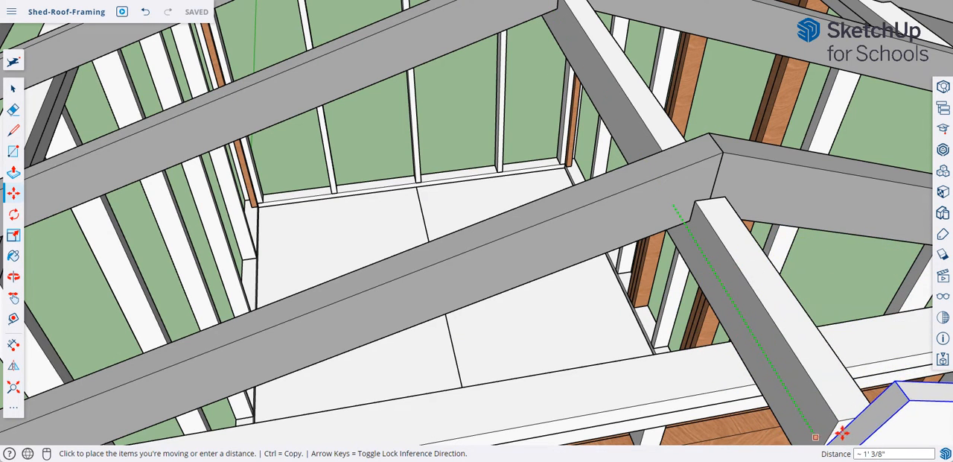
pyautogui.moveTo(840, 426); pyautogui.dragTo(599, 123, button='middle')
pyautogui.moveTo(618, 278); pyautogui.dragTo(728, 341, button='middle')
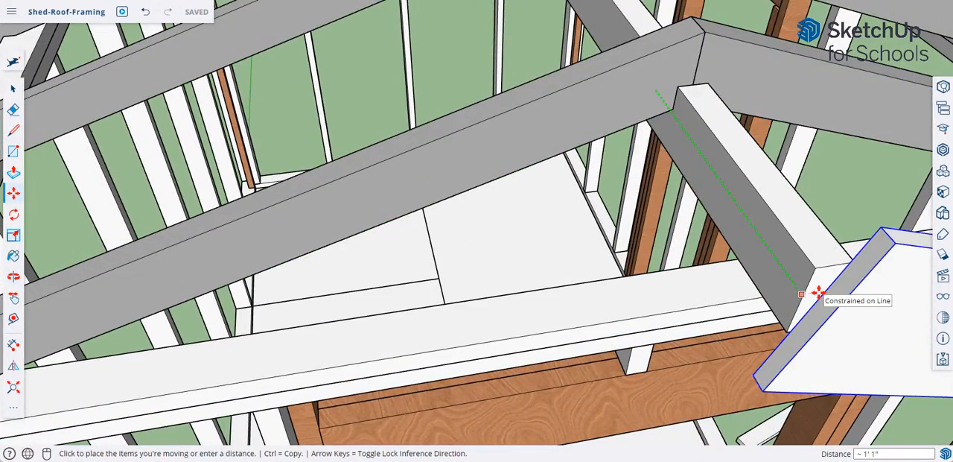
pyautogui.click(818, 293)
# - Shift the sloped board about 1" back along the green axis against the ridge board's end
pyautogui.moveTo(803, 311); pyautogui.dragTo(324, 206, button='middle')
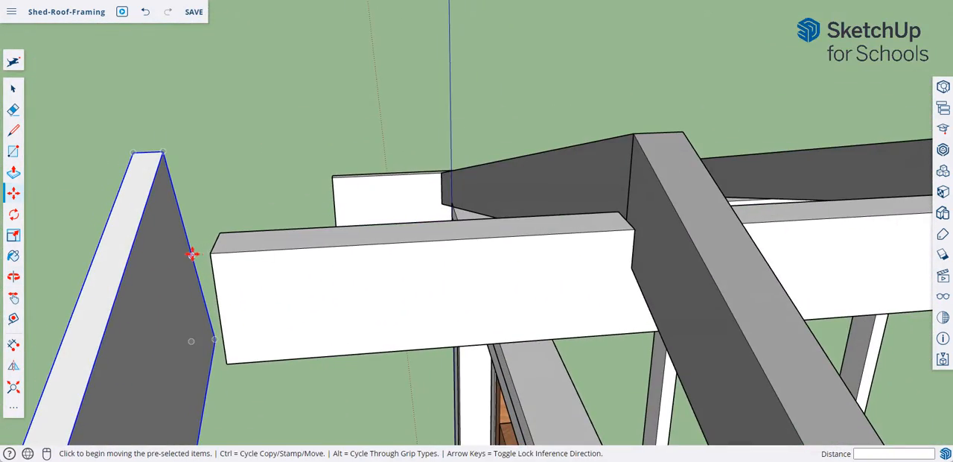
pyautogui.click(192, 254)
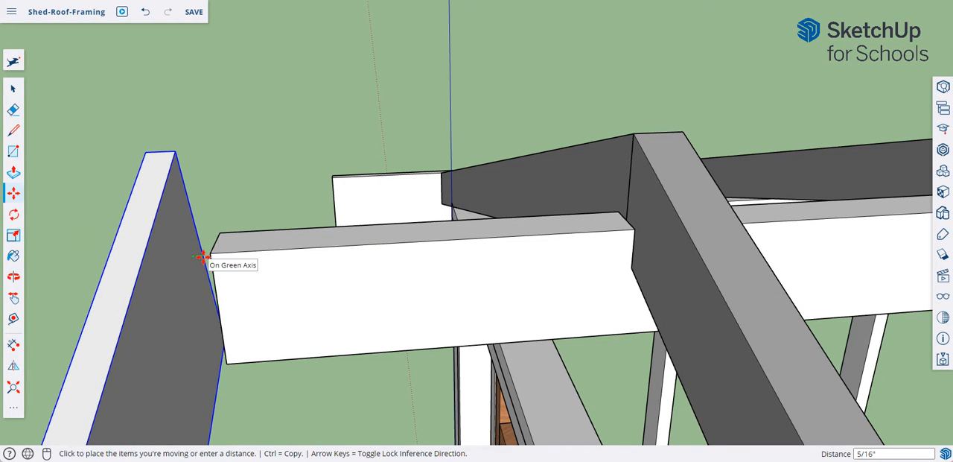
pyautogui.click(216, 257)
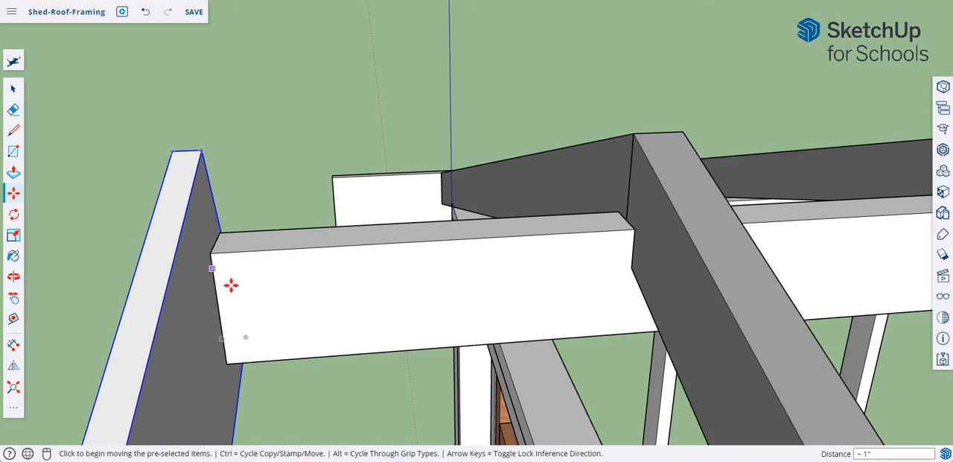
# - Open the sloped gable board's group for editing
pyautogui.moveTo(230, 283); pyautogui.dragTo(39, 180, button='middle')
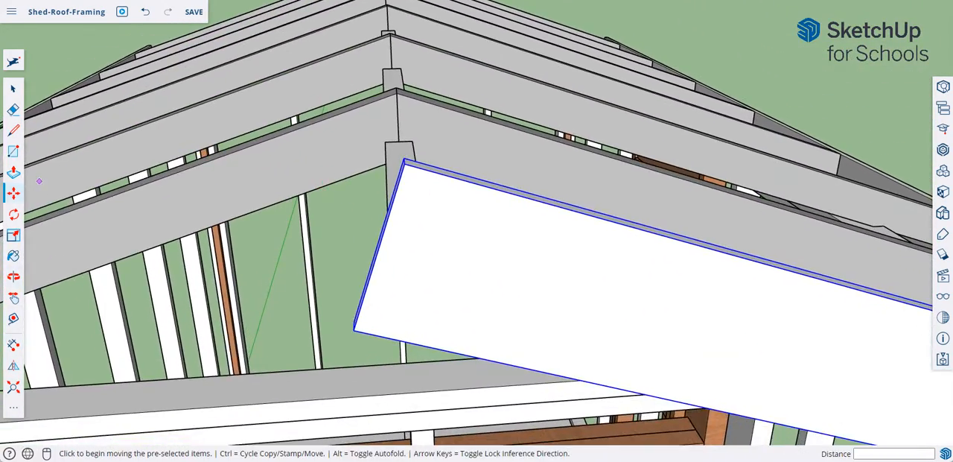
pyautogui.click(15, 89)
pyautogui.rightClick(431, 212)
pyautogui.click(462, 268)
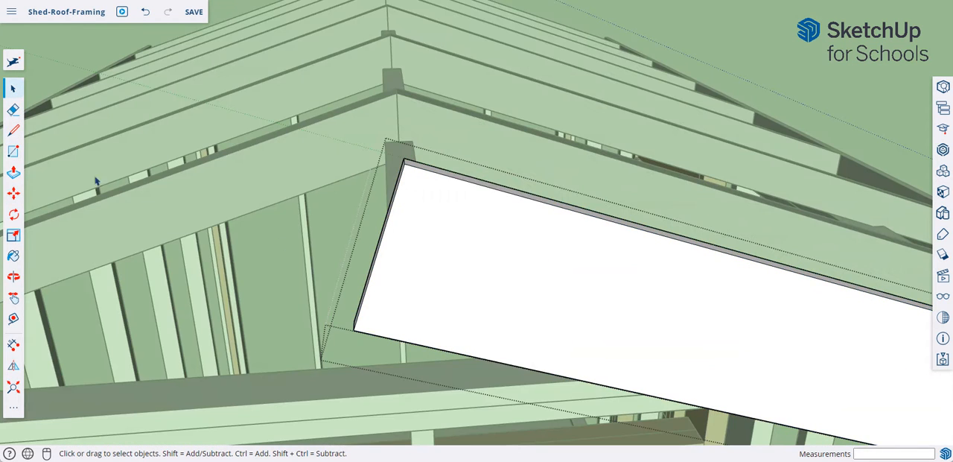
# - Try to draw a vertical cut line from the board's upper ridge corner to its lower edge, and erase the stray line
pyautogui.click(14, 129)
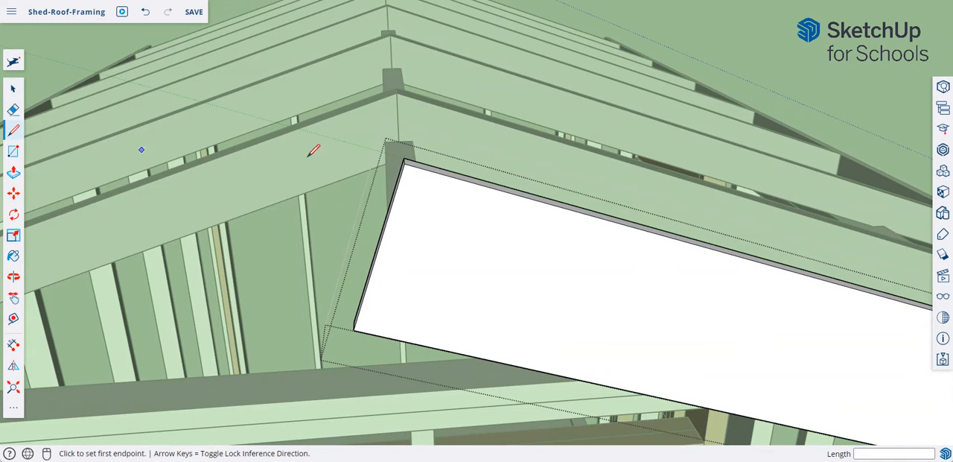
pyautogui.click(404, 164)
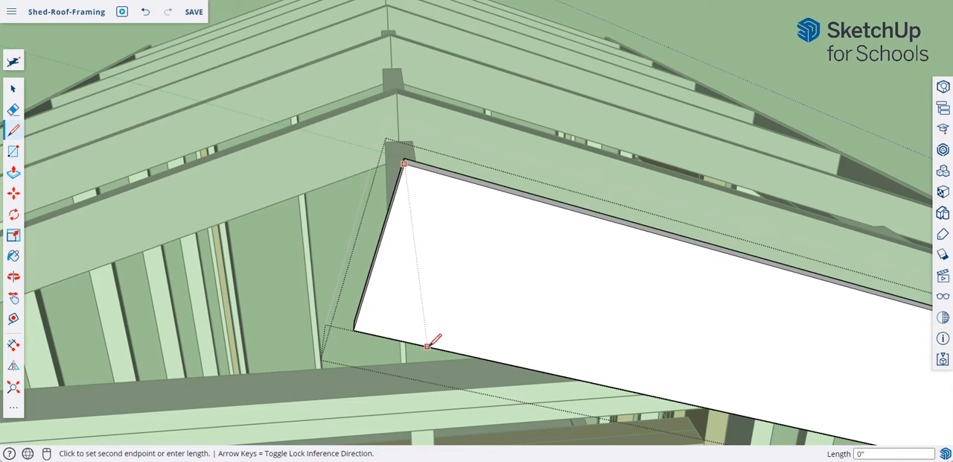
pyautogui.click(425, 344)
pyautogui.click(425, 349)
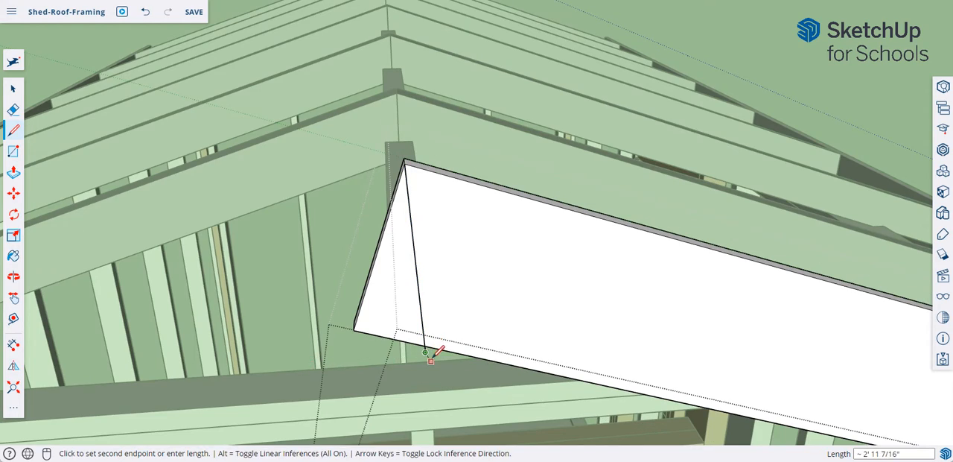
pyautogui.moveTo(437, 346)
pyautogui.mouseDown(button='middle')
pyautogui.moveTo(538, 292)
pyautogui.moveTo(409, 336)
pyautogui.moveTo(373, 335)
pyautogui.moveTo(296, 283)
pyautogui.moveTo(361, 241)
pyautogui.moveTo(347, 292)
pyautogui.moveTo(351, 278)
pyautogui.mouseUp(button='middle')
pyautogui.click(13, 110)
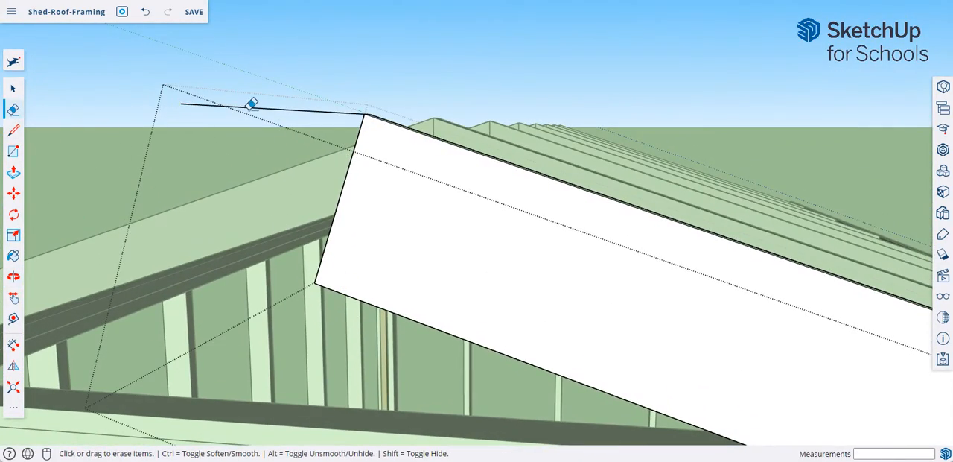
pyautogui.click(250, 107)
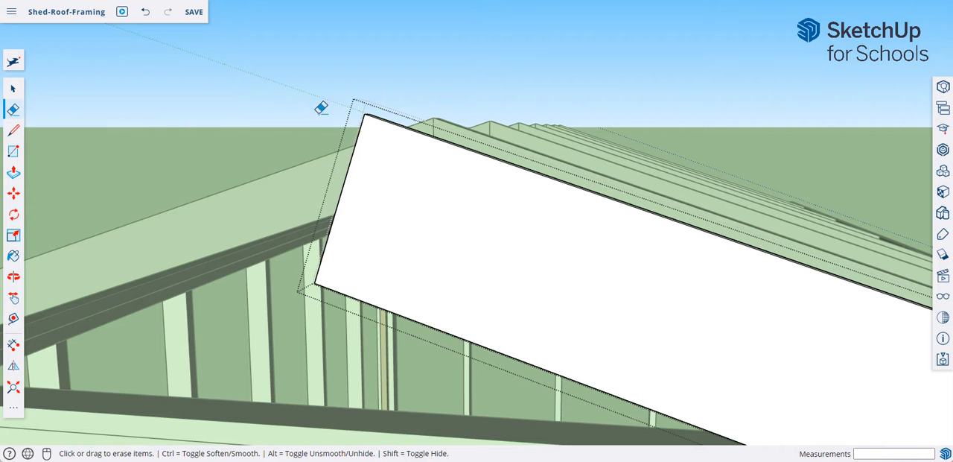
# - Draw a vertical cut line on the sloped board's face from its upper ridge corner to its lower edge
pyautogui.click(14, 130)
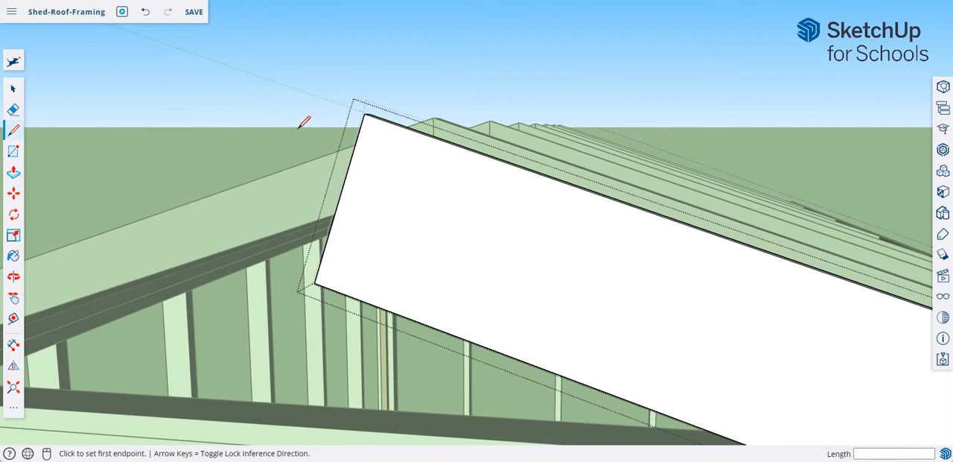
pyautogui.click(364, 114)
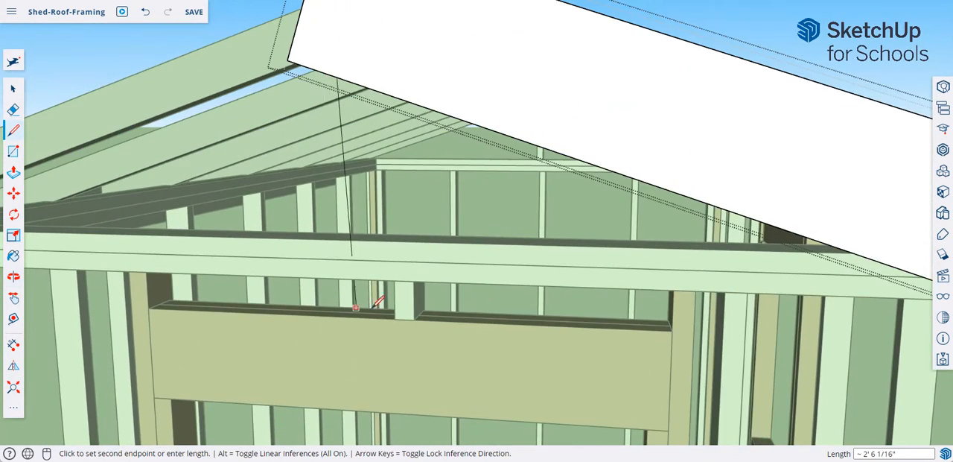
pyautogui.moveTo(397, 290); pyautogui.dragTo(383, 315, button='middle')
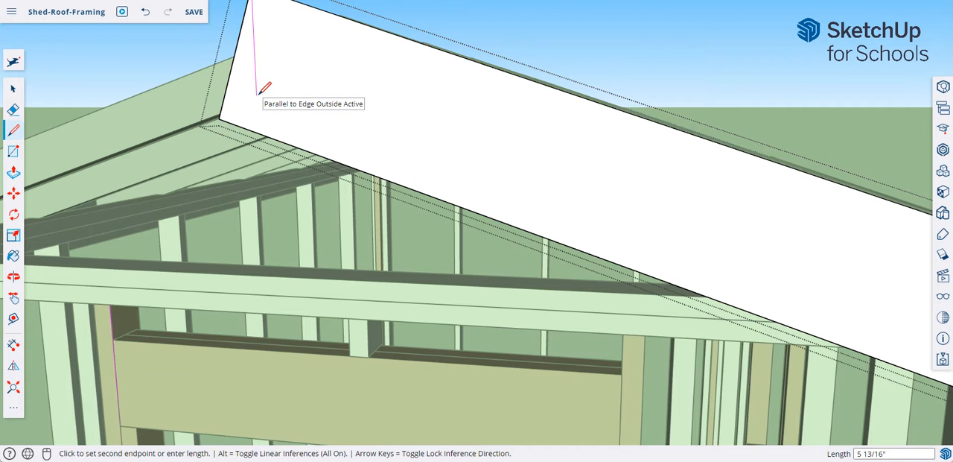
pyautogui.click(263, 136)
# - Push the triangular waste at the ridge end through the board's 3/4" thickness to form the plumb cut
pyautogui.moveTo(292, 132)
pyautogui.mouseDown(button='middle')
pyautogui.moveTo(320, 155)
pyautogui.moveTo(500, 189)
pyautogui.moveTo(500, 216)
pyautogui.mouseUp(button='middle')
pyautogui.click(14, 172)
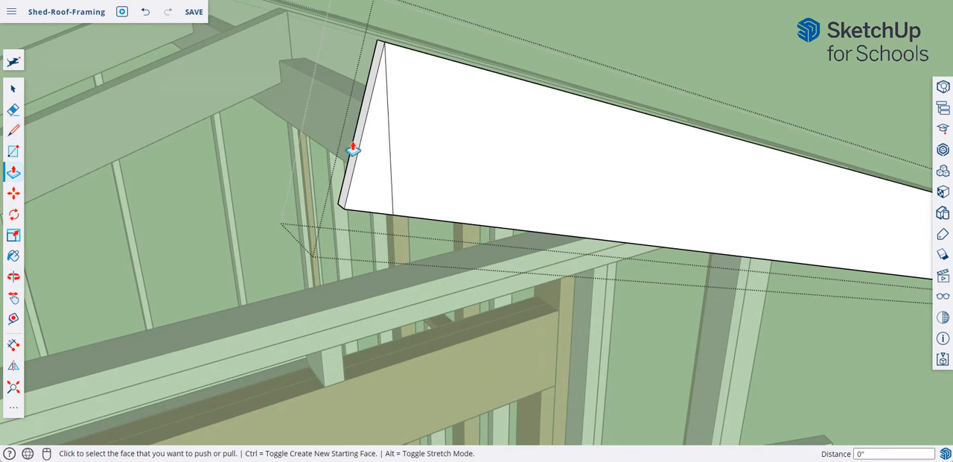
pyautogui.click(368, 157)
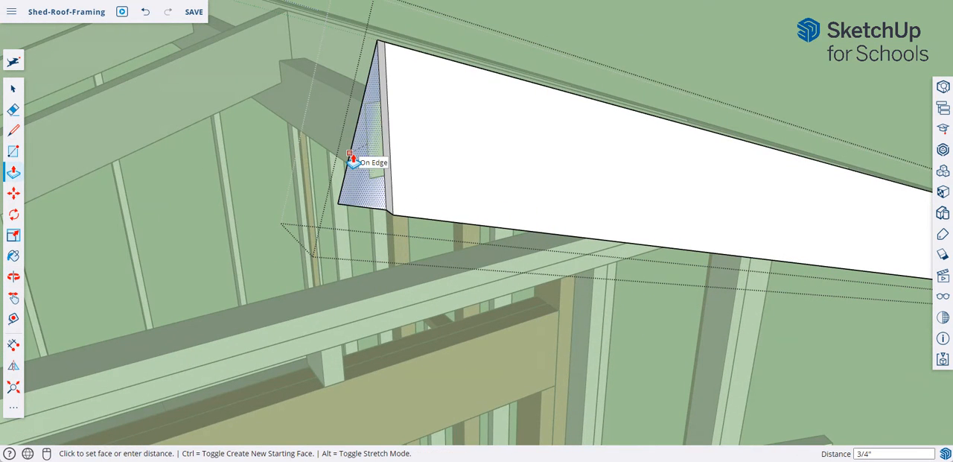
pyautogui.click(350, 158)
pyautogui.moveTo(379, 124); pyautogui.dragTo(426, 146, button='middle')
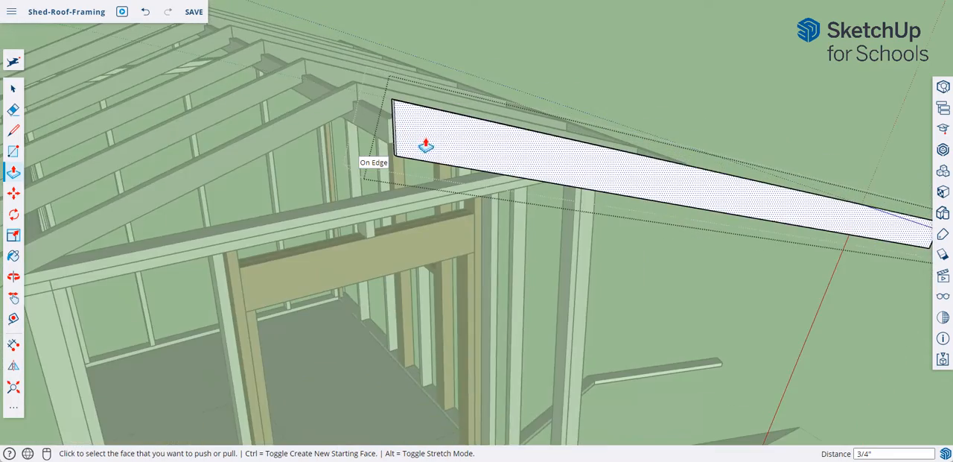
# - Shorten the sloped board by pushing its lower end face about 8' 9 7/8" back to the eave fascia's upper corner
pyautogui.moveTo(587, 181); pyautogui.dragTo(320, 160, button='middle')
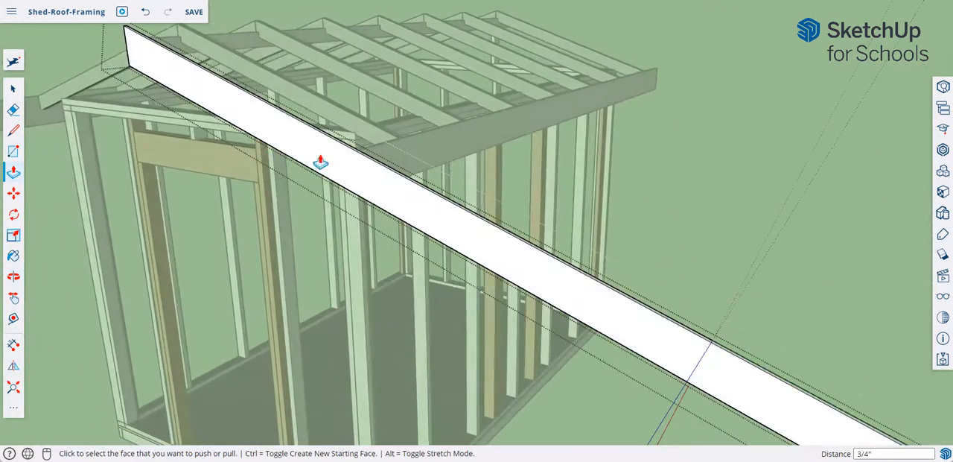
pyautogui.scroll(-1, 646, 209)
pyautogui.scroll(-3, 646, 210)
pyautogui.moveTo(707, 228); pyautogui.dragTo(566, 333, button='middle')
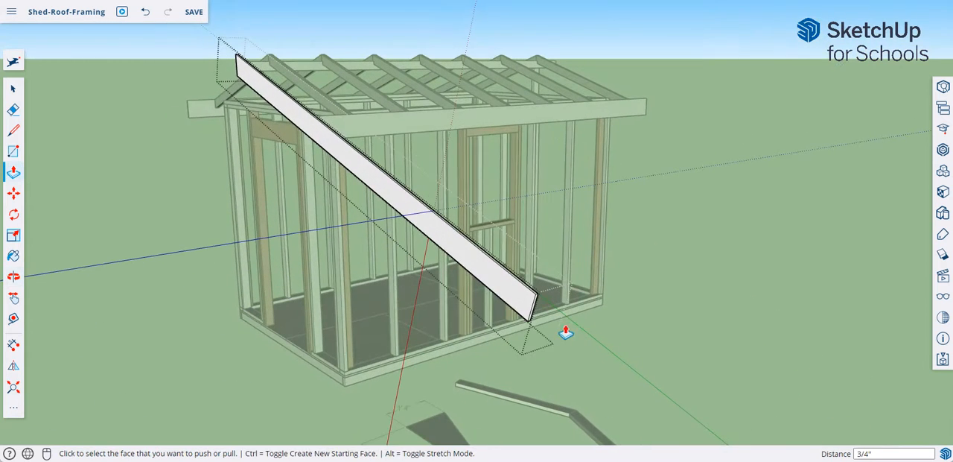
pyautogui.click(532, 316)
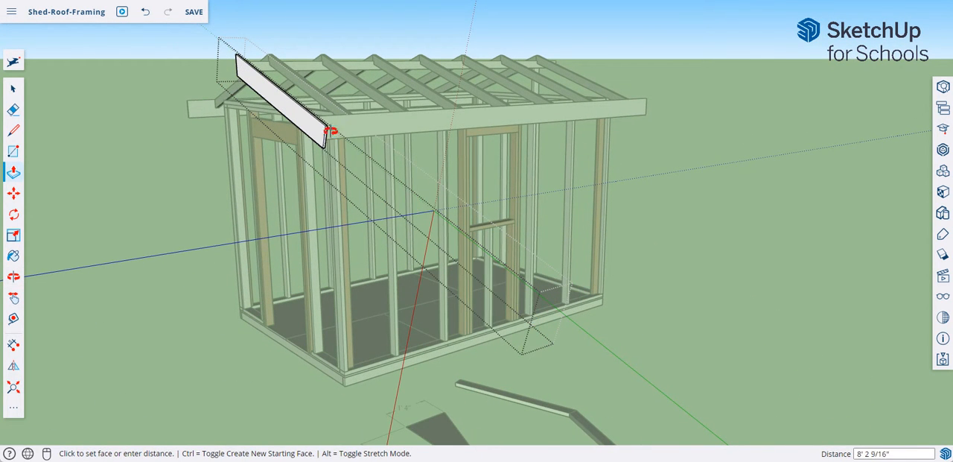
pyautogui.moveTo(330, 131); pyautogui.dragTo(185, 152, button='middle')
pyautogui.scroll(6, 184, 152)
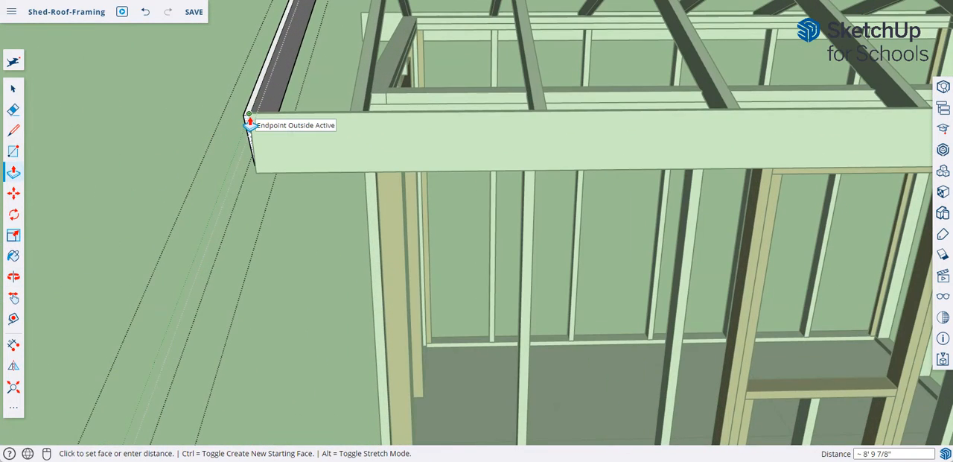
pyautogui.click(250, 123)
# - Extend the sloped board's lower end face slightly so that it projects past the eave fascia
pyautogui.moveTo(277, 181); pyautogui.dragTo(372, 187, button='middle')
pyautogui.click(390, 177)
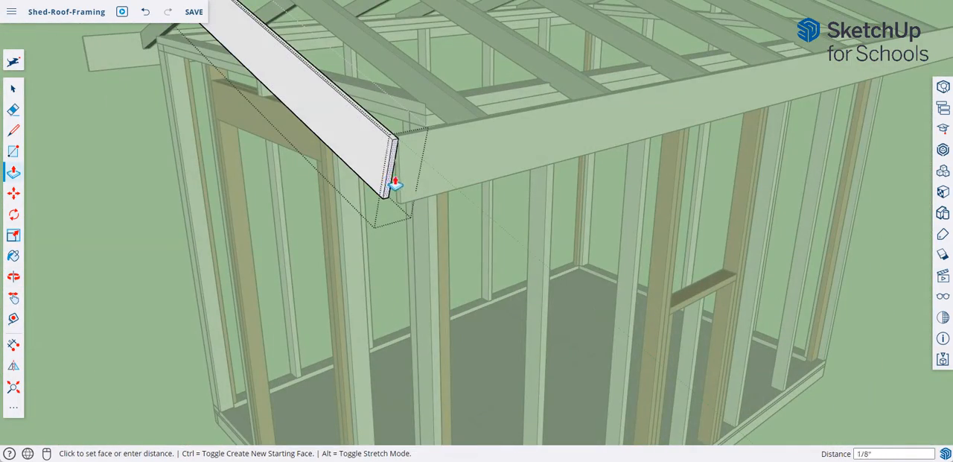
pyautogui.click(417, 198)
pyautogui.moveTo(417, 198); pyautogui.dragTo(341, 240, button='middle')
# - Draw a cut line about 7 7/8" long on the board's inner face, following the eave fascia's end down to the lower edge
pyautogui.click(15, 131)
pyautogui.scroll(10, 118, 114)
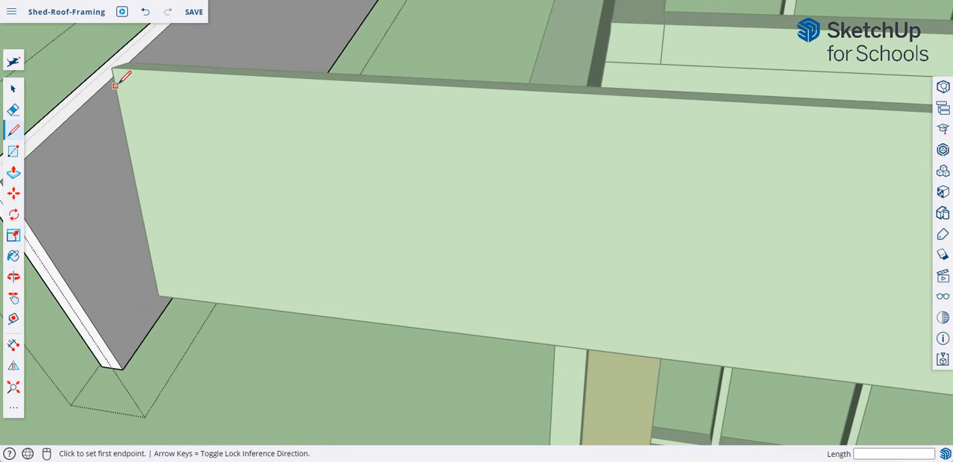
pyautogui.scroll(-6, 221, 139)
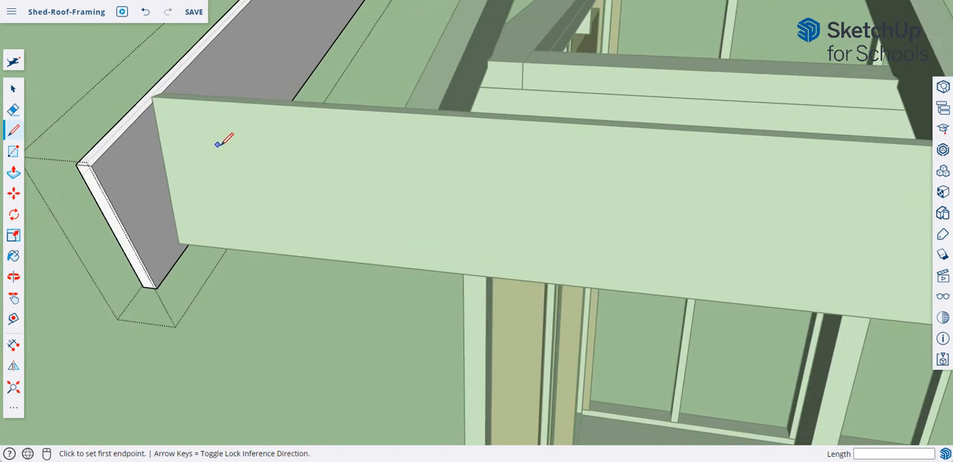
pyautogui.scroll(3, 203, 141)
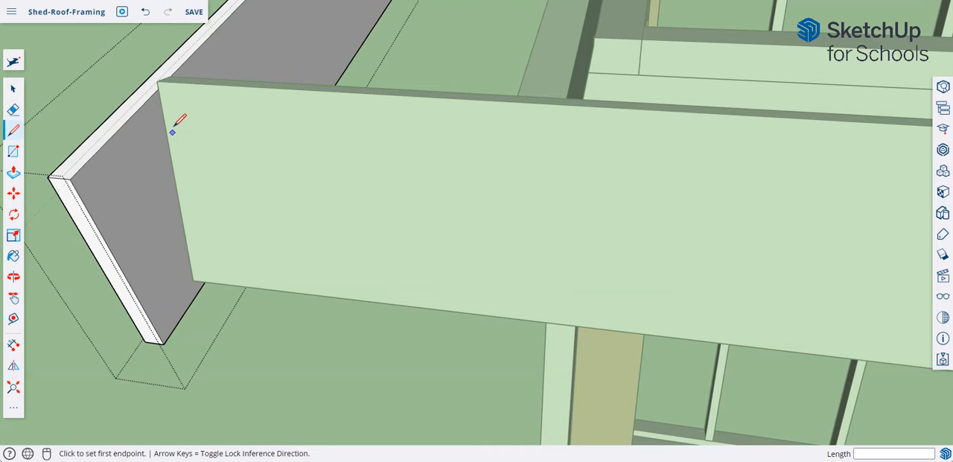
pyautogui.click(159, 86)
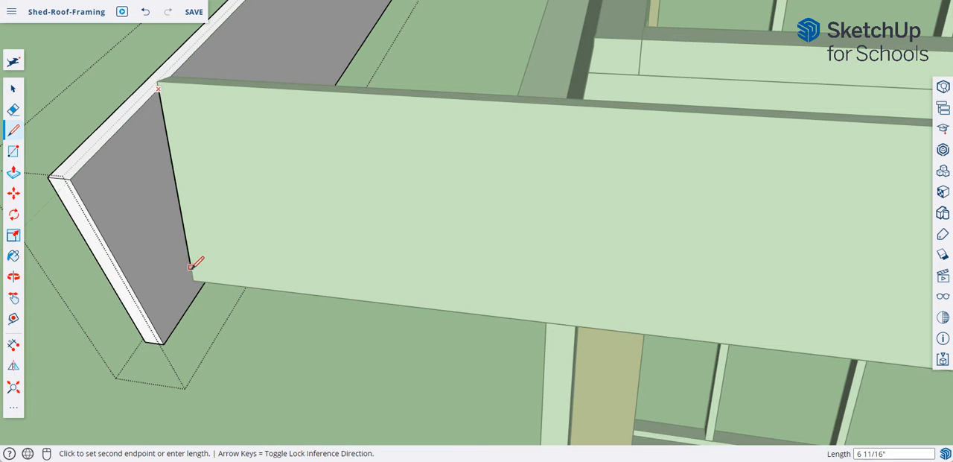
pyautogui.click(195, 295)
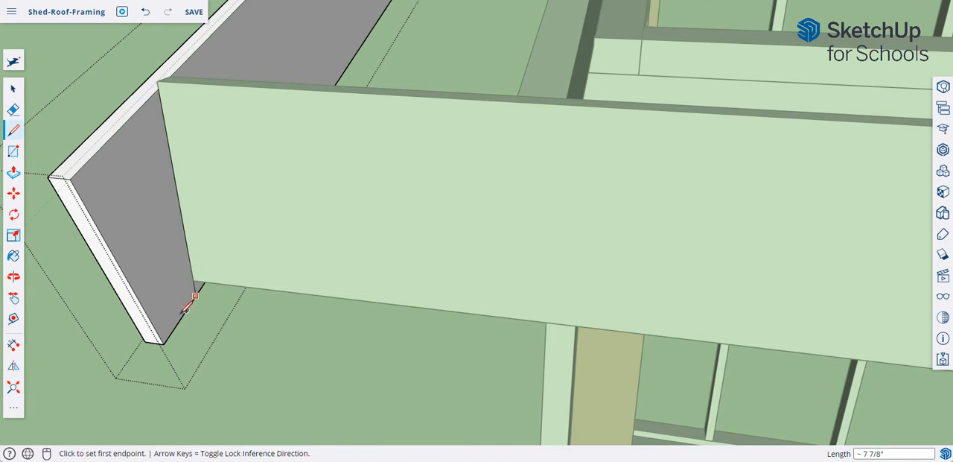
# - Push the waste beyond the eave cut line through the 3/4" thickness and close the board's group
pyautogui.click(14, 175)
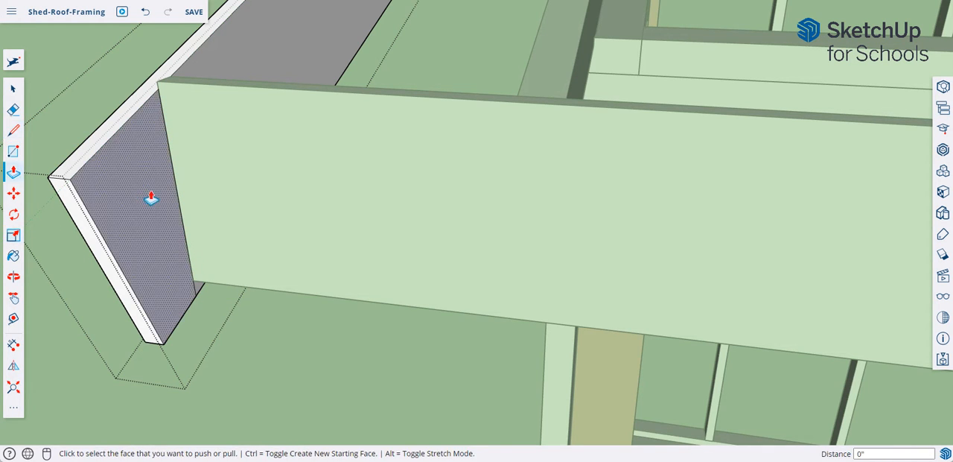
pyautogui.click(149, 198)
pyautogui.click(67, 202)
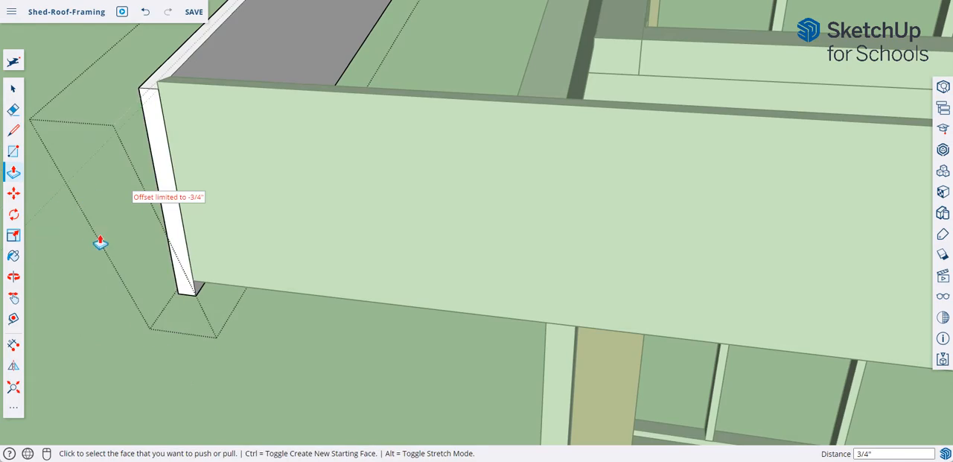
pyautogui.moveTo(100, 243); pyautogui.dragTo(149, 141, button='middle')
pyautogui.scroll(-4, 589, 195)
pyautogui.scroll(-5, 543, 213)
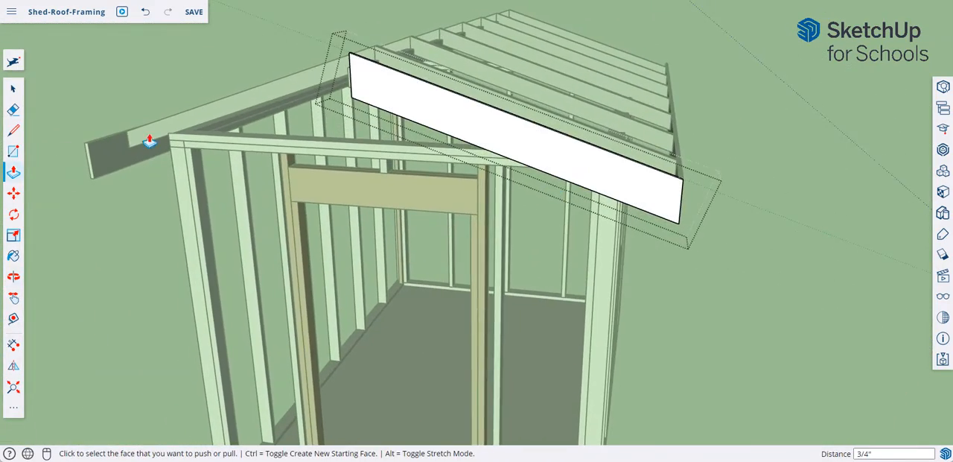
pyautogui.rightClick(83, 88)
pyautogui.click(120, 119)
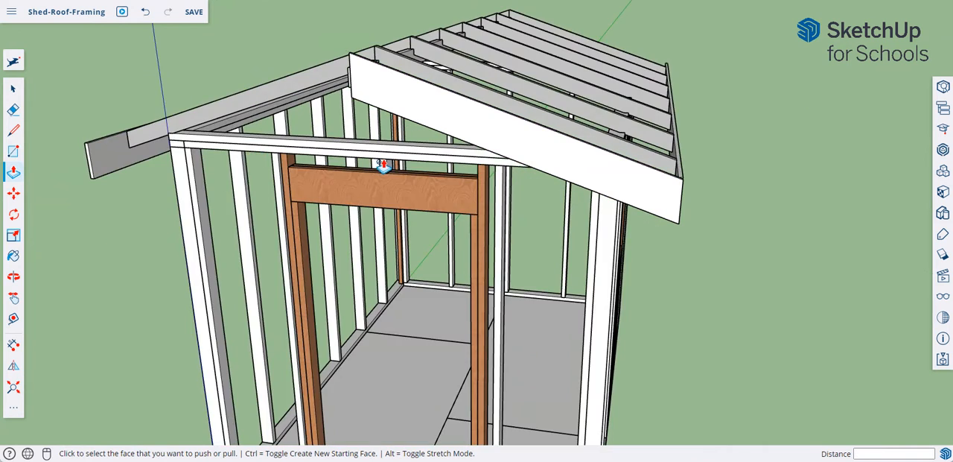
# - Mirror a copy of the sloped gable board to the opposite roof slope across a vertical plane at its ridge end
pyautogui.moveTo(385, 166); pyautogui.dragTo(493, 192, button='middle')
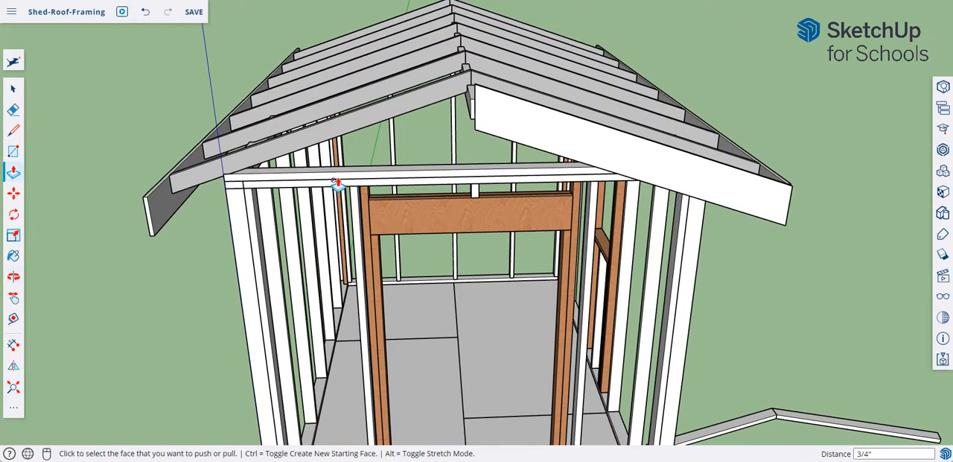
pyautogui.click(13, 89)
pyautogui.click(496, 123)
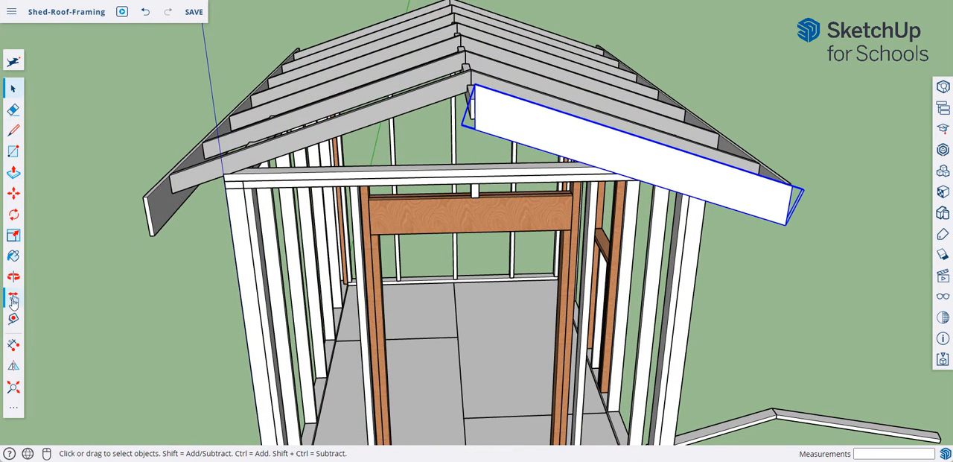
pyautogui.click(11, 367)
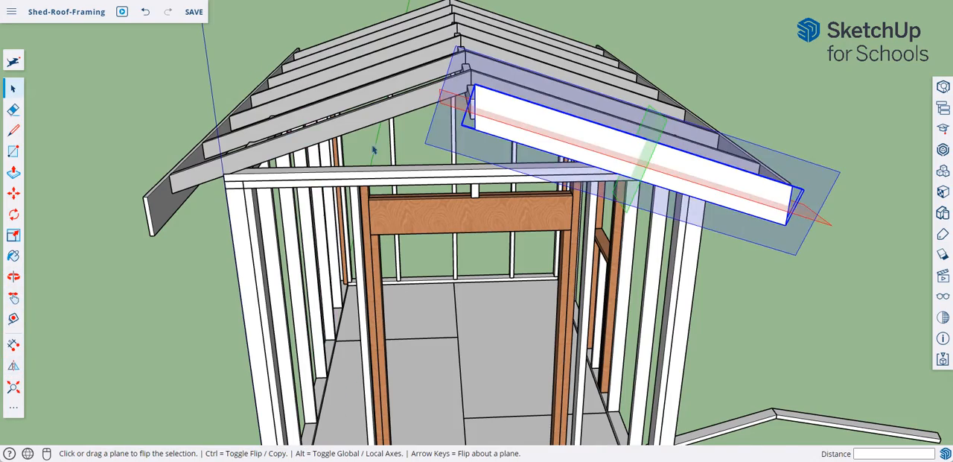
pyautogui.scroll(5, 440, 124)
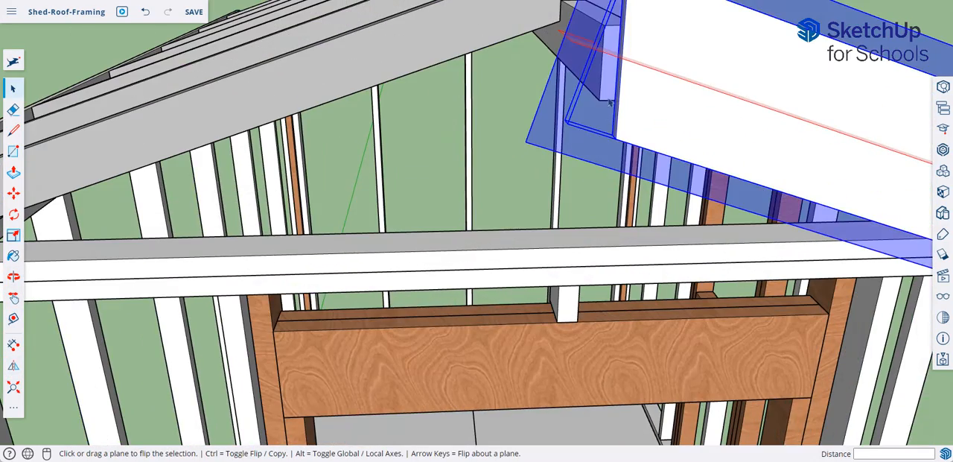
pyautogui.moveTo(610, 169); pyautogui.dragTo(721, 185, button='middle')
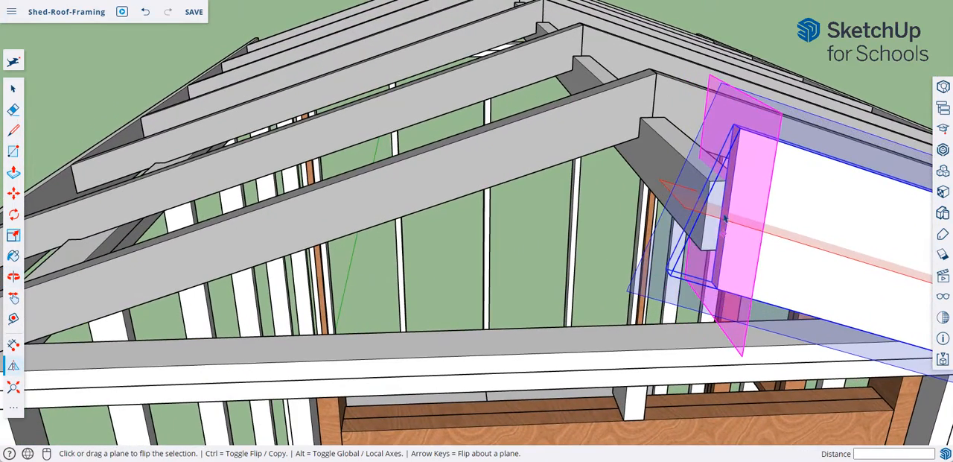
pyautogui.click(733, 175)
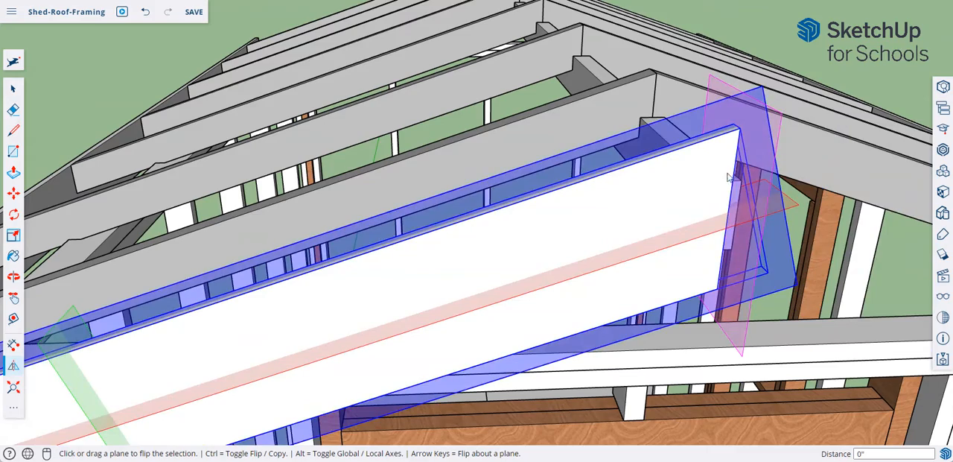
pyautogui.press('ctrl')
pyautogui.moveTo(740, 198); pyautogui.dragTo(626, 180, button='middle')
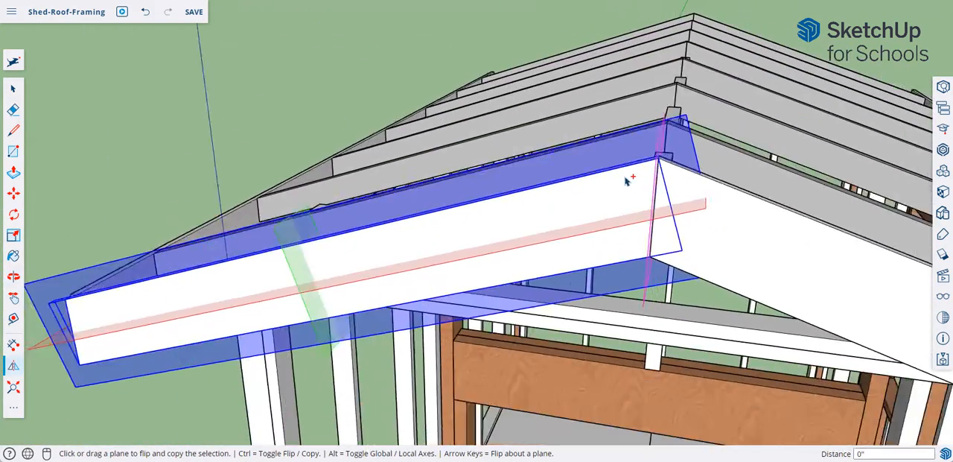
pyautogui.scroll(-3, 626, 181)
pyautogui.rightClick(285, 144)
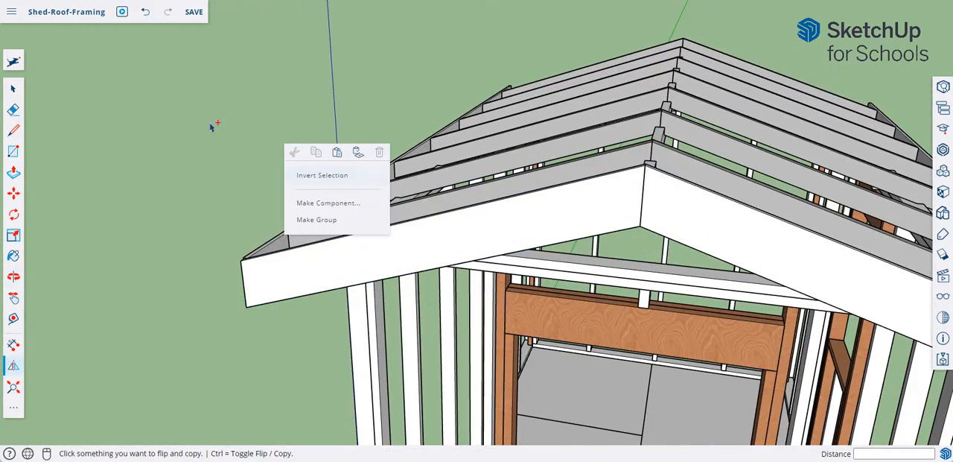
pyautogui.click(12, 91)
# - Move the eave fascia board down 1/4" so its upper corner meets the sloped gable board's top edge
pyautogui.moveTo(375, 213); pyautogui.dragTo(150, 183, button='middle')
pyautogui.scroll(-3, 152, 184)
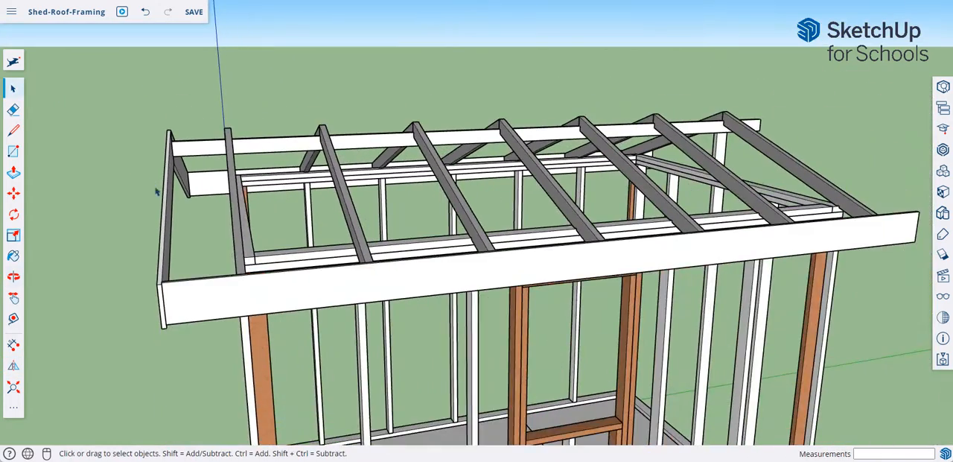
pyautogui.moveTo(185, 231); pyautogui.dragTo(507, 189, button='middle')
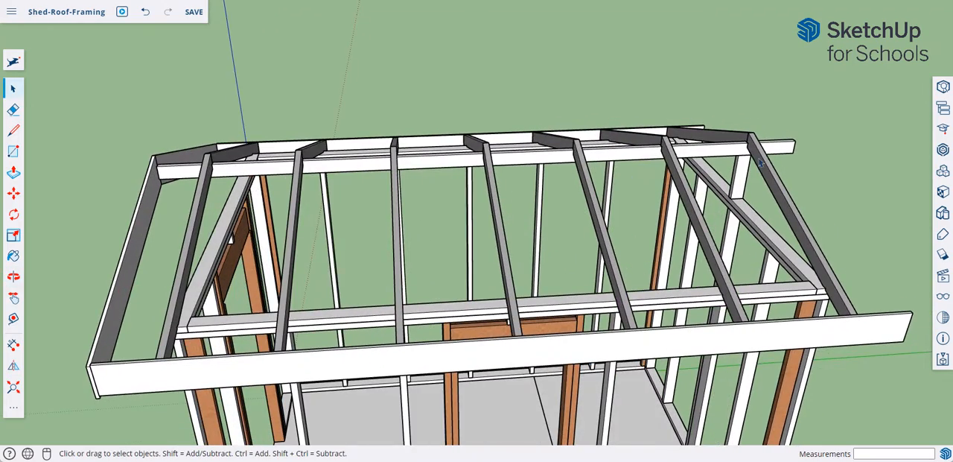
pyautogui.moveTo(231, 242); pyautogui.dragTo(488, 220, button='middle')
pyautogui.scroll(10, 526, 198)
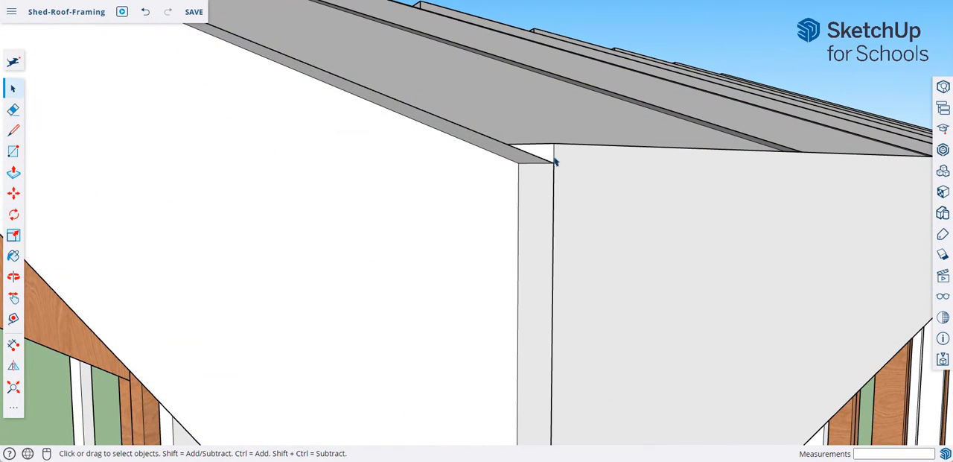
pyautogui.scroll(-1, 603, 183)
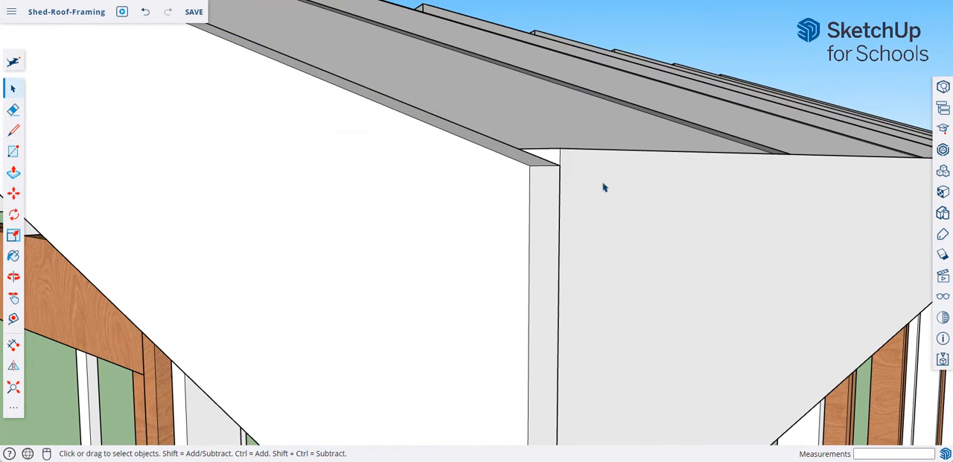
pyautogui.click(15, 194)
pyautogui.click(562, 149)
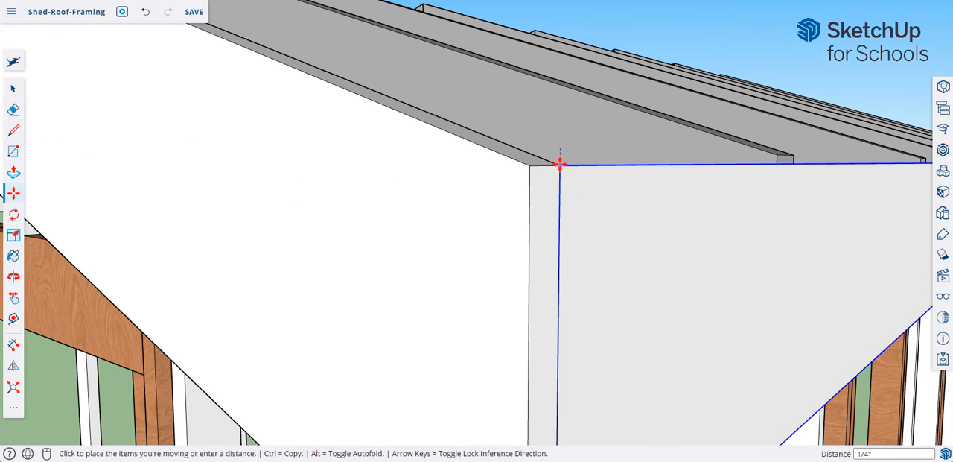
pyautogui.click(556, 169)
pyautogui.press('o')
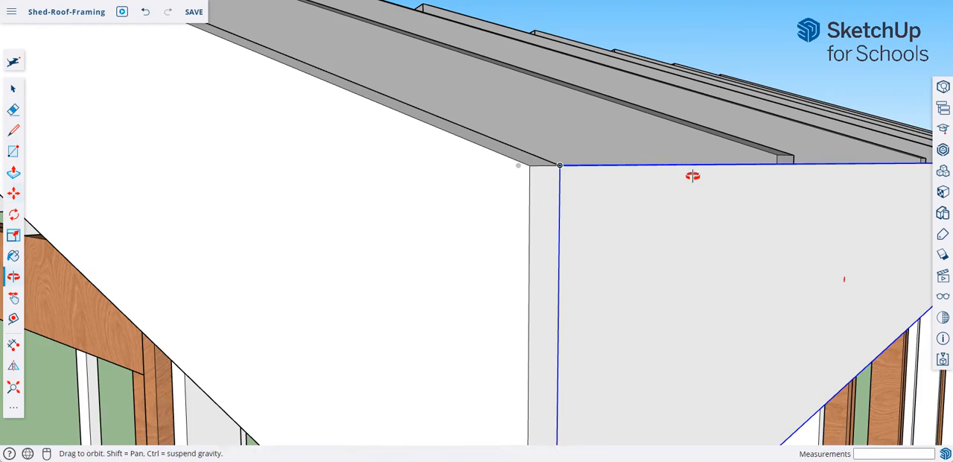
pyautogui.moveTo(692, 174); pyautogui.dragTo(773, 181)
pyautogui.press('m')
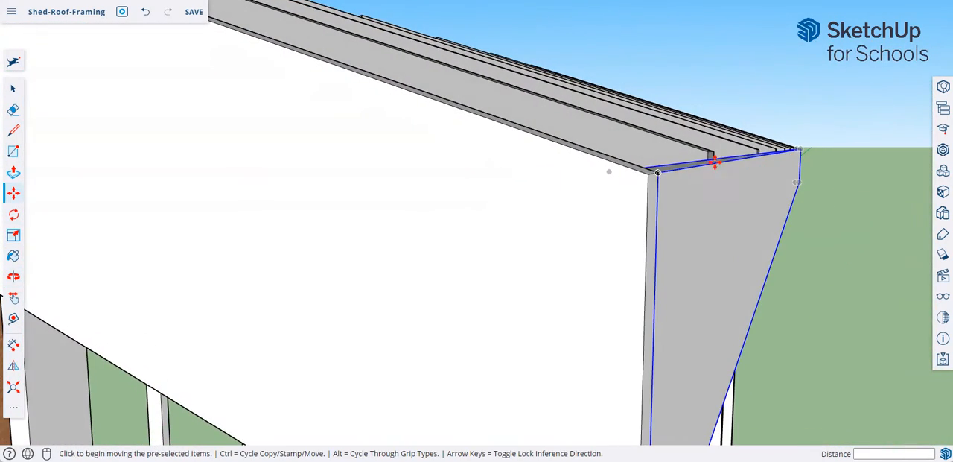
# - Move the fascia board on the opposite eave down 1/4" so its upper corner meets the sloped gable board's end
pyautogui.scroll(-3, 714, 155)
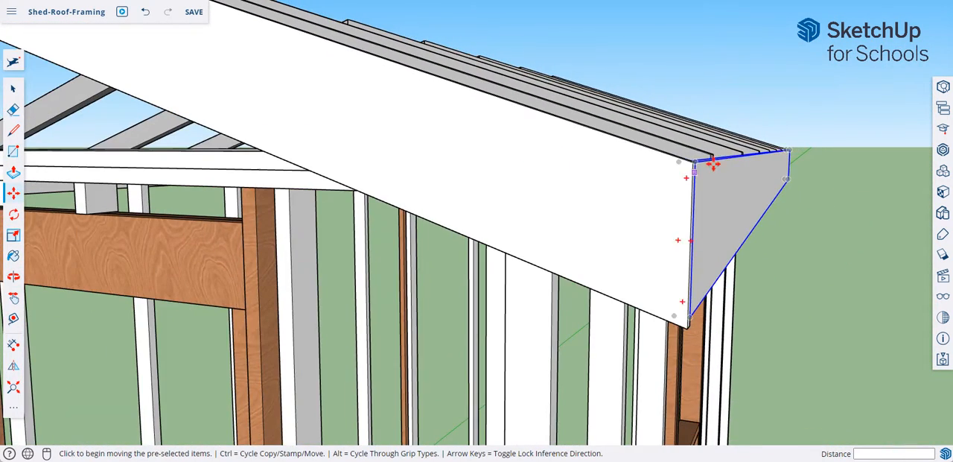
pyautogui.moveTo(695, 170); pyautogui.dragTo(608, 213, button='middle')
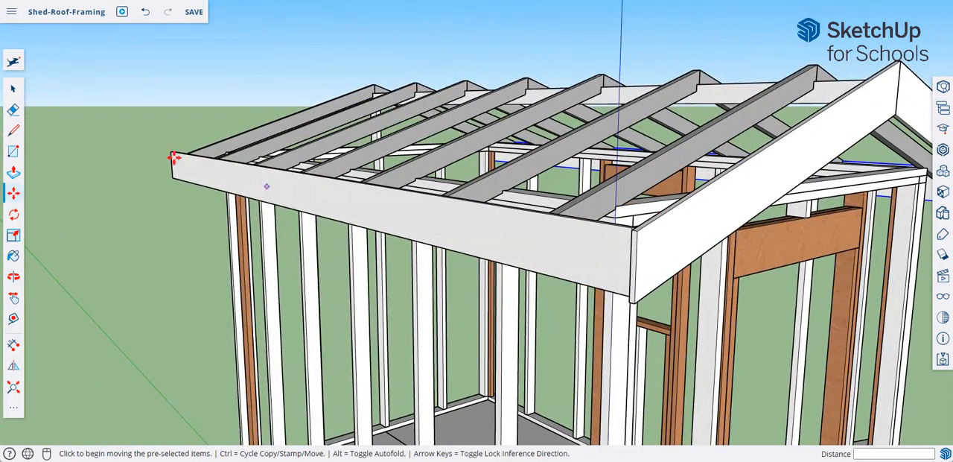
pyautogui.click(13, 90)
pyautogui.scroll(6, 581, 223)
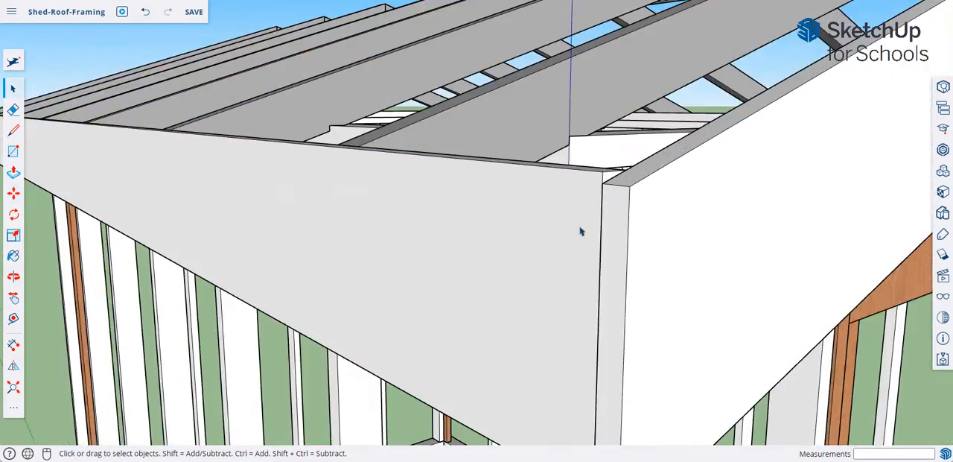
pyautogui.click(14, 193)
pyautogui.click(614, 143)
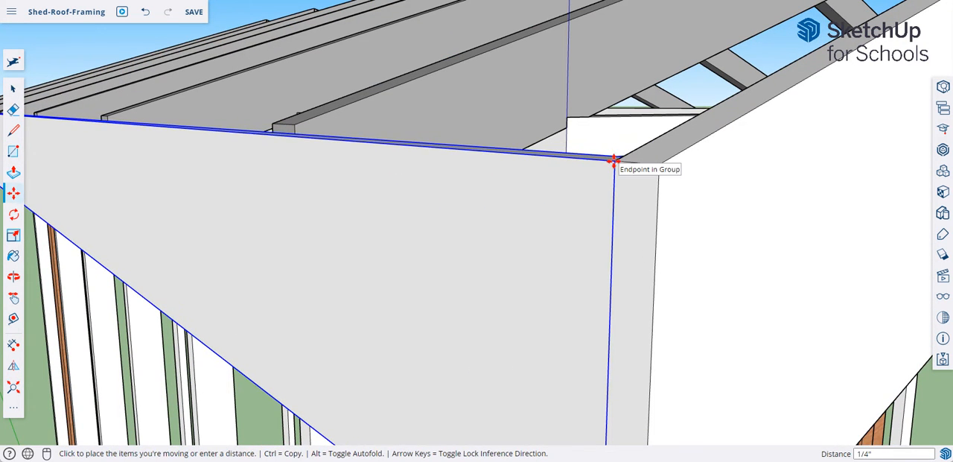
pyautogui.click(614, 161)
# - Draw a 3.5" by 1.5" rectangle on the end rafter's outer face, just above the wall's corner
pyautogui.moveTo(685, 210); pyautogui.dragTo(372, 261, button='middle')
pyautogui.scroll(-6, 535, 273)
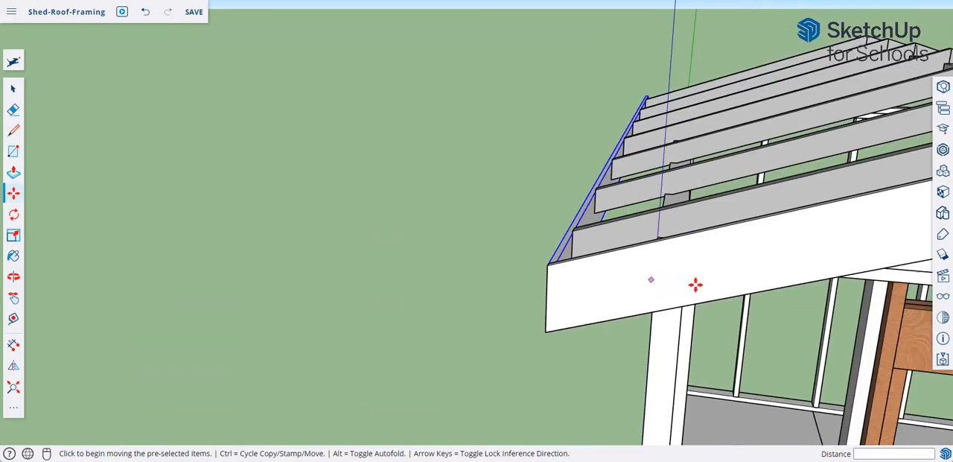
pyautogui.moveTo(696, 285); pyautogui.dragTo(577, 89, button='middle')
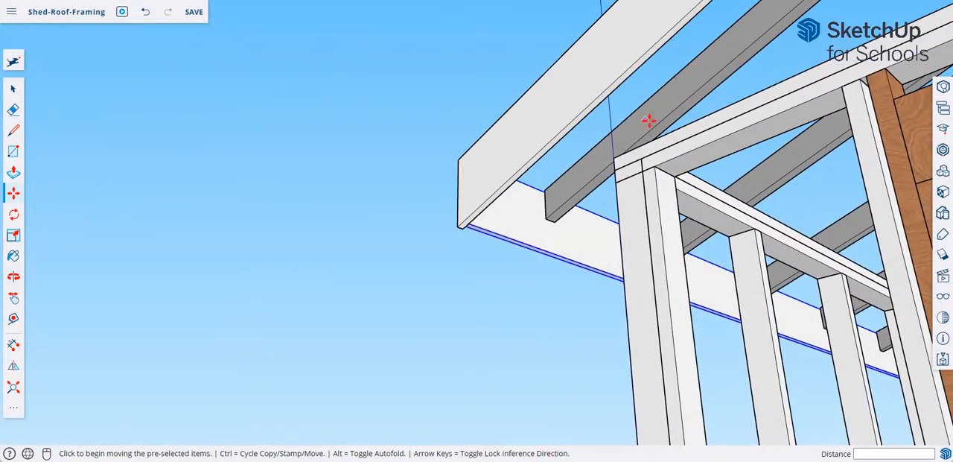
pyautogui.moveTo(648, 120); pyautogui.dragTo(743, 92, button='middle')
pyautogui.moveTo(790, 138); pyautogui.dragTo(538, 130, button='middle')
pyautogui.press('m')
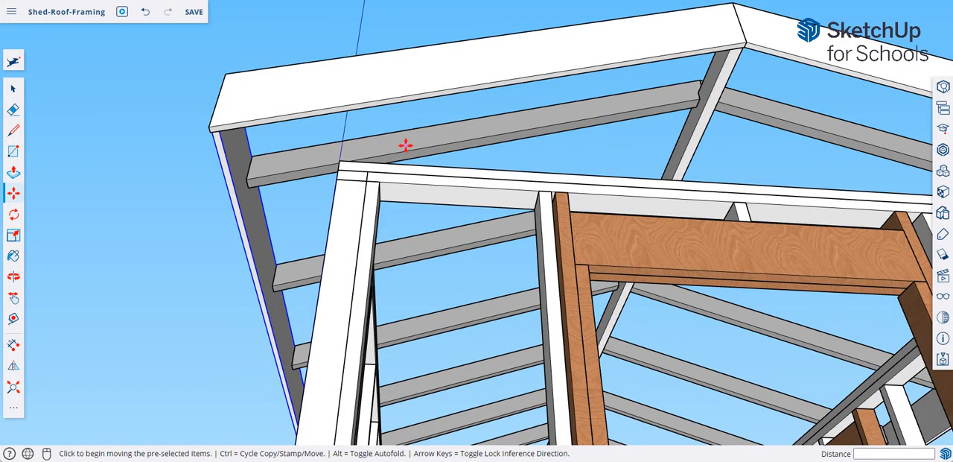
pyautogui.scroll(4, 405, 145)
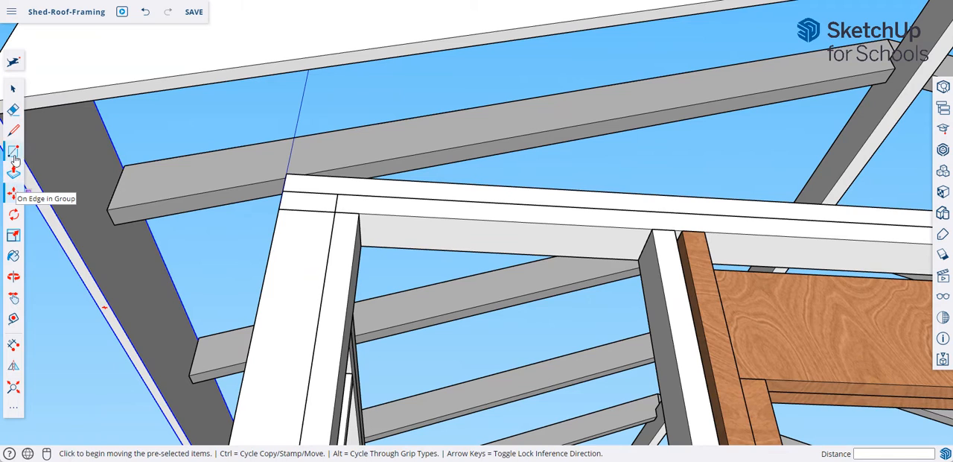
pyautogui.click(14, 152)
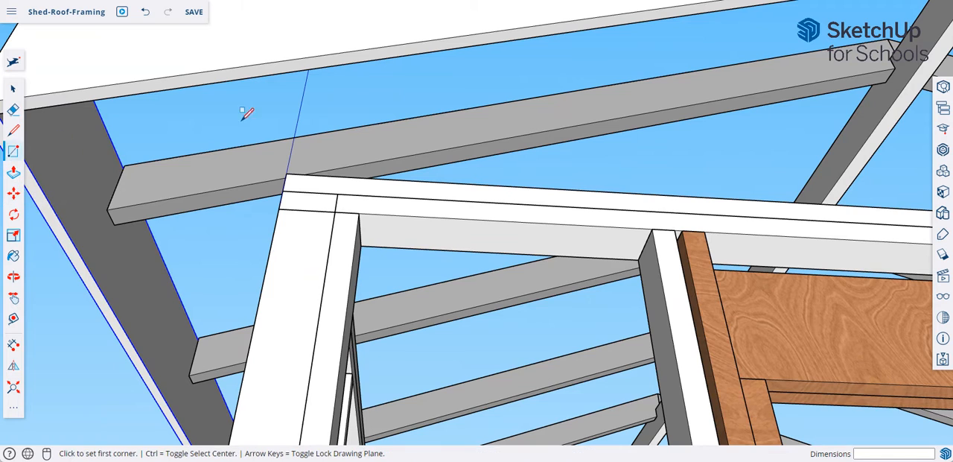
pyautogui.click(311, 162)
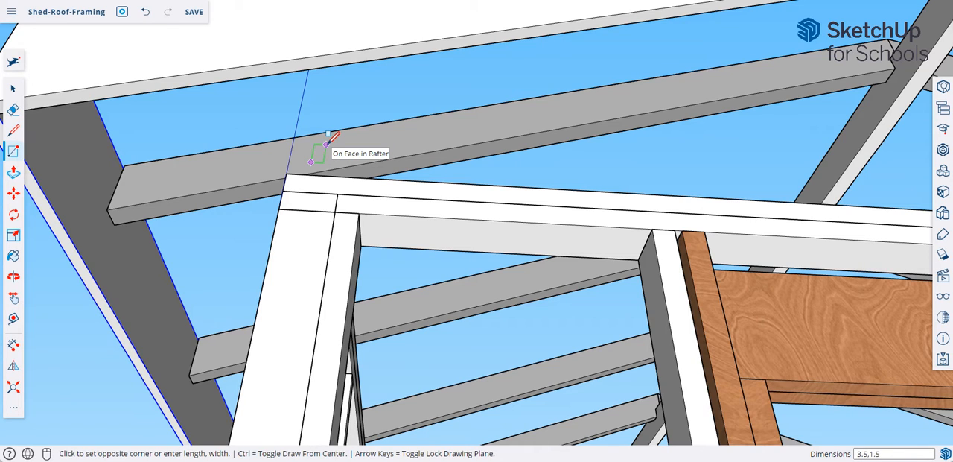
pyautogui.write('3.5,1.5')
pyautogui.press('Return')
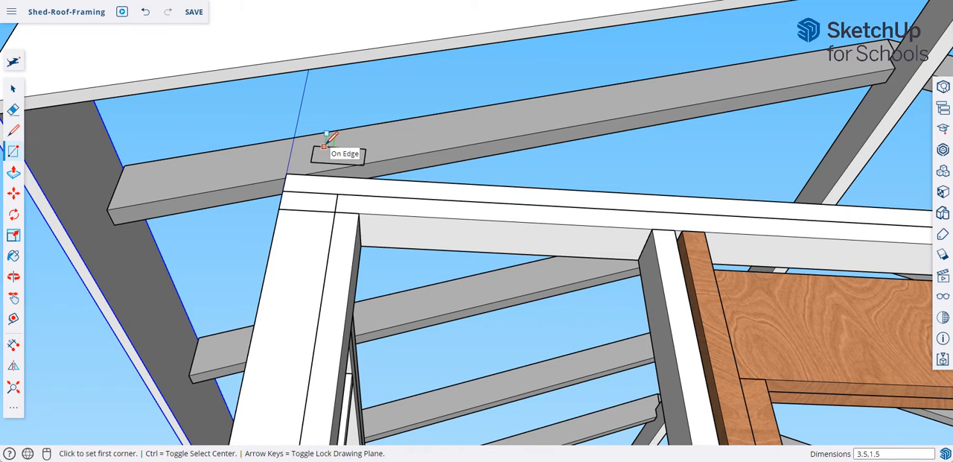
pyautogui.press('ctrl')
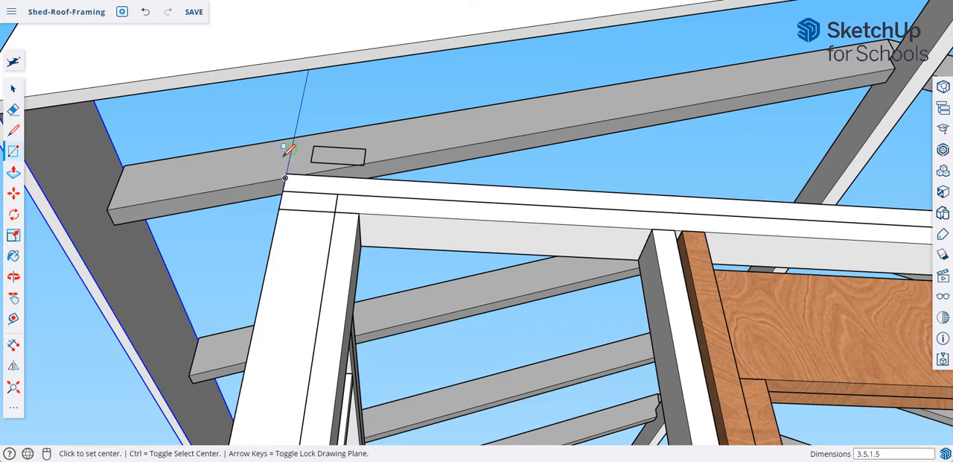
# - Pull the rectangle out 1' to meet the sloped gable board and make the resulting block a group
pyautogui.click(13, 172)
pyautogui.click(330, 163)
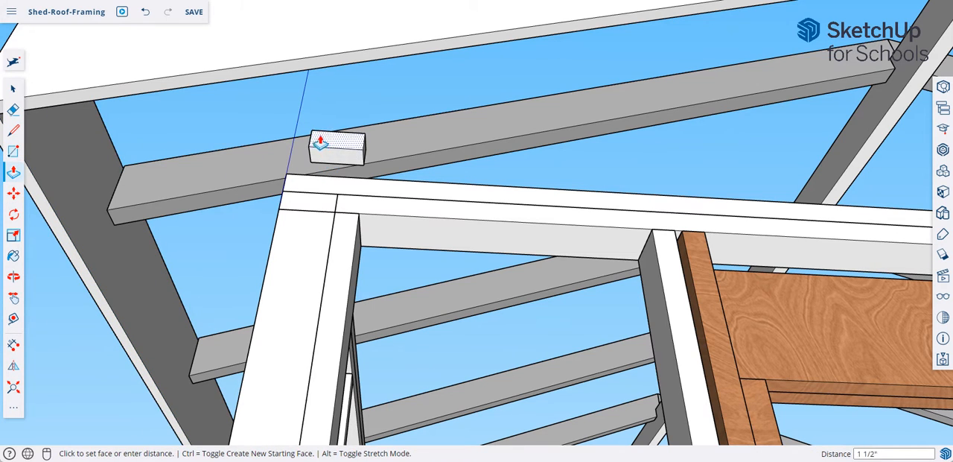
pyautogui.click(266, 83)
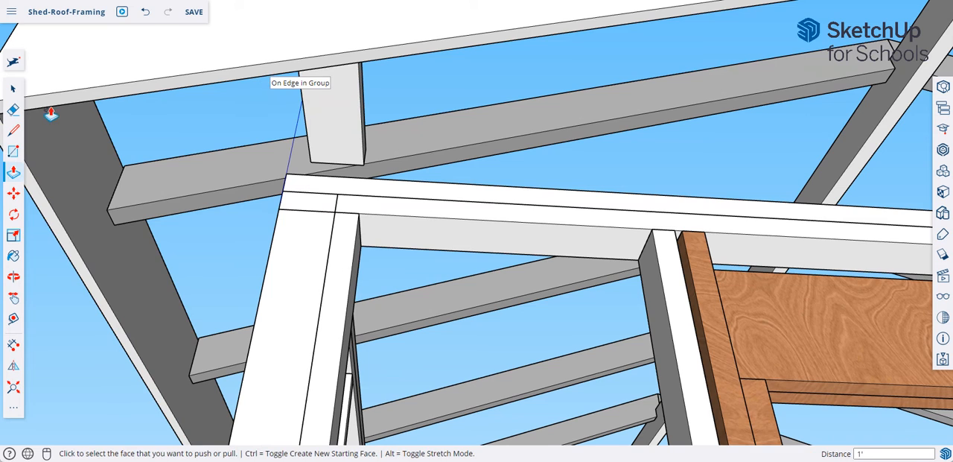
pyautogui.click(20, 94)
pyautogui.click(355, 107)
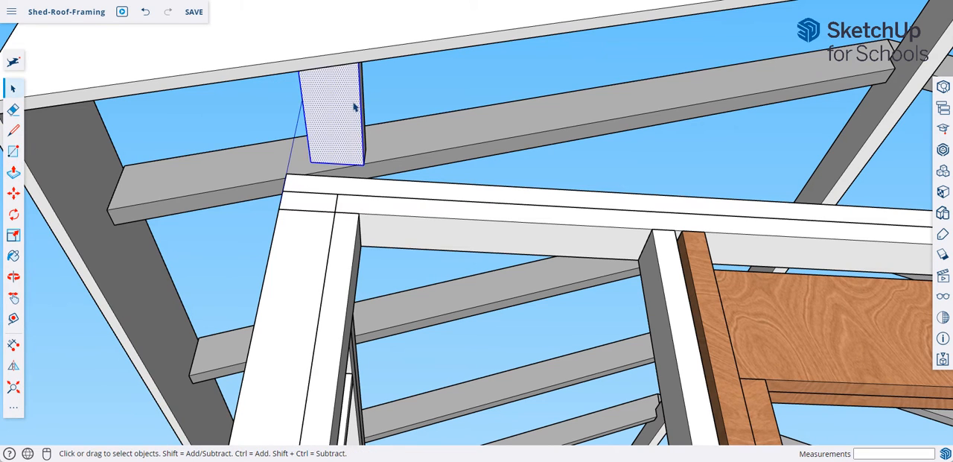
pyautogui.rightClick(355, 107)
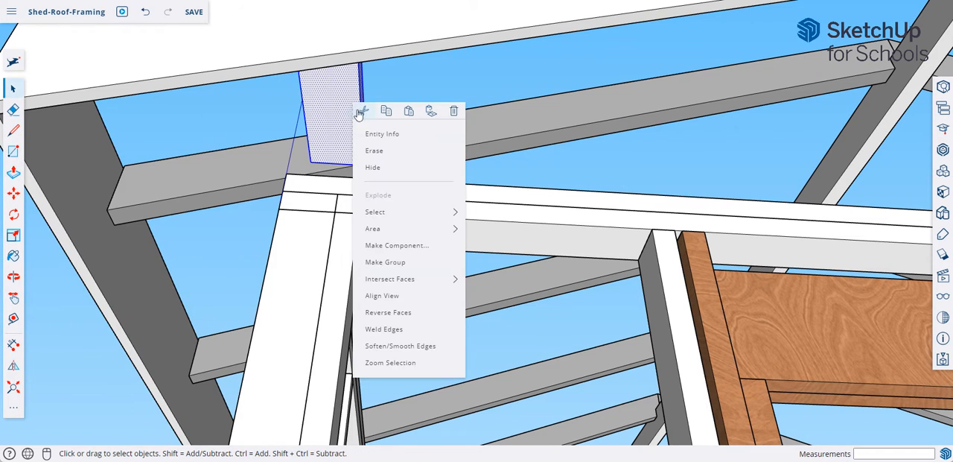
pyautogui.click(387, 262)
# - Rotate the block 90° in the rafter face's plane about its lower corner so it stands on edge
pyautogui.click(14, 215)
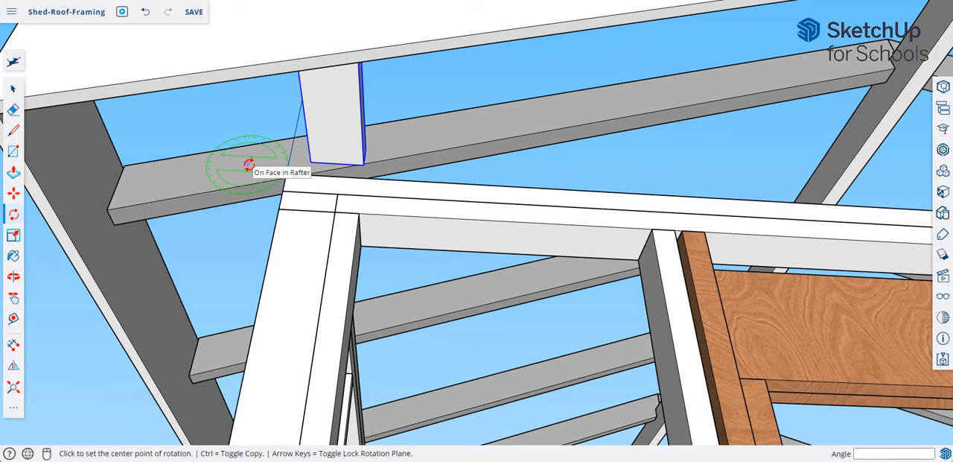
pyautogui.click(311, 162)
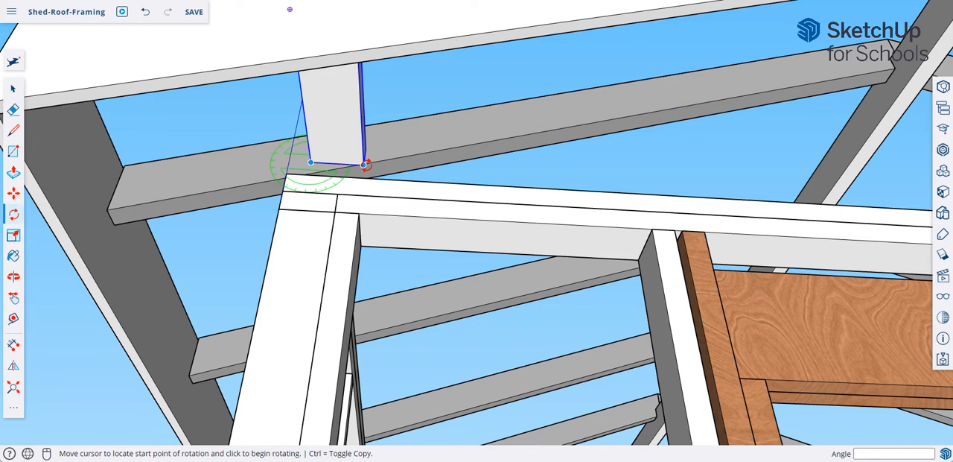
pyautogui.click(363, 165)
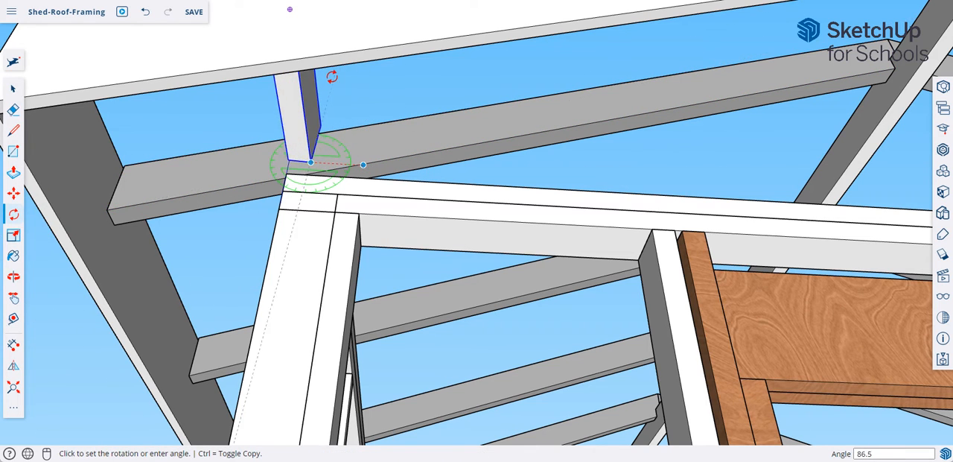
pyautogui.click(327, 78)
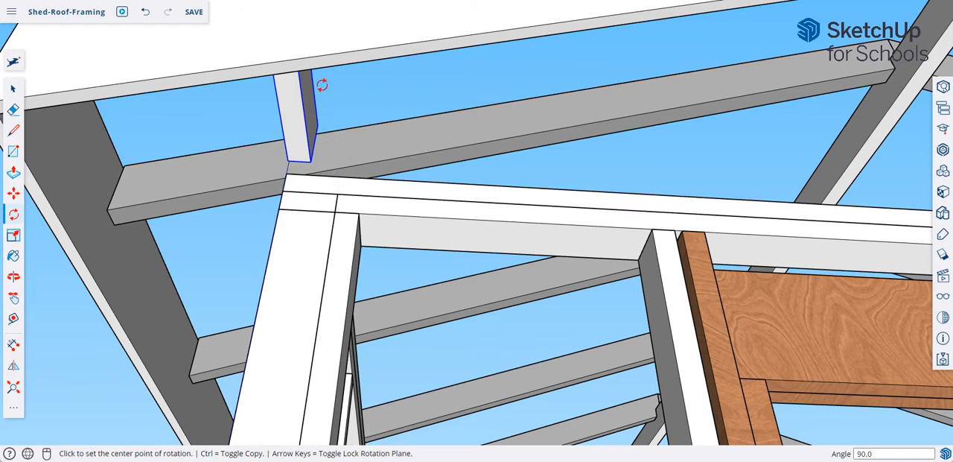
# - Move the block about 1 1/8" so its lower corner sits on the outer corner of the wall's top plate
pyautogui.click(13, 193)
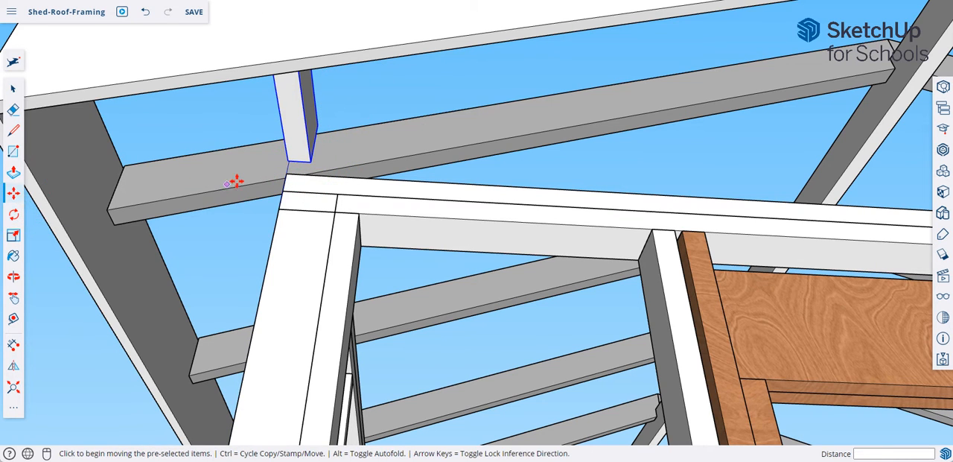
pyautogui.click(287, 161)
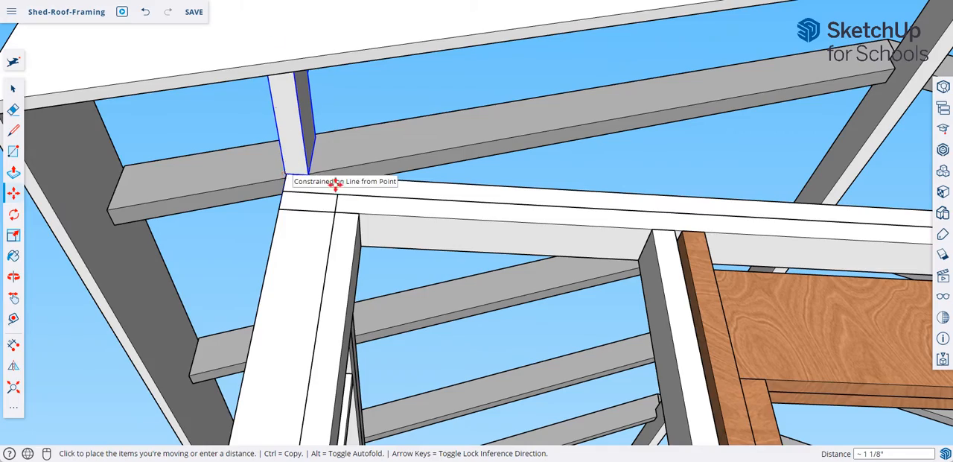
pyautogui.moveTo(288, 186); pyautogui.dragTo(301, 234, button='middle')
pyautogui.moveTo(506, 221); pyautogui.dragTo(505, 247)
pyautogui.press('m')
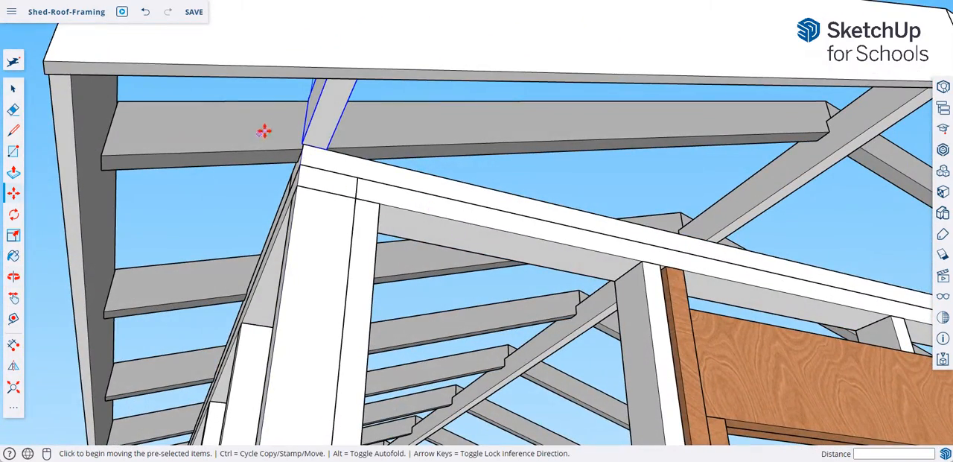
# - Rotate the block about 18.4° around its corner on the top plate so it stands perpendicular to the rafter's sloped edge
pyautogui.scroll(3, 282, 131)
pyautogui.scroll(-3, 264, 129)
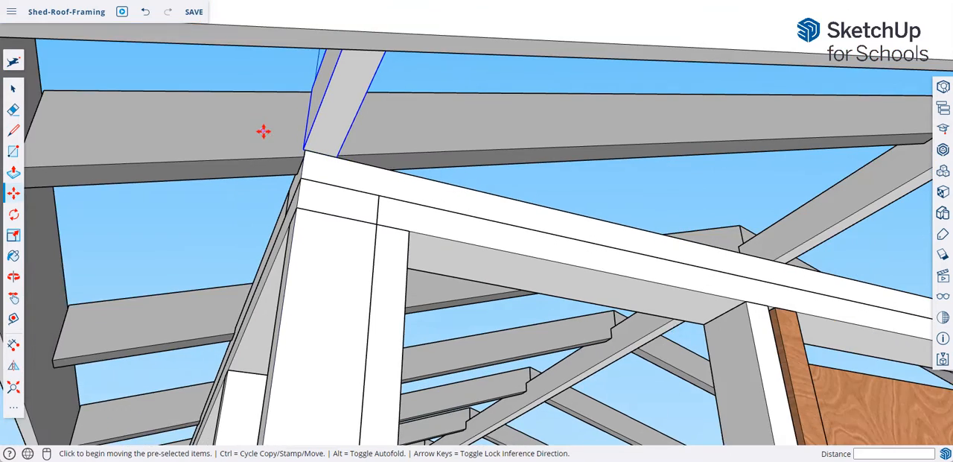
pyautogui.moveTo(265, 133); pyautogui.dragTo(297, 149, button='middle')
pyautogui.click(14, 214)
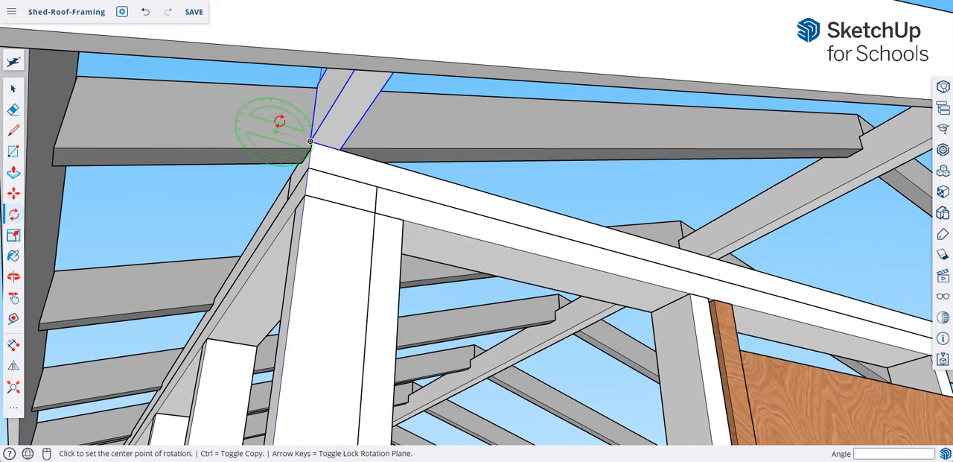
pyautogui.scroll(3, 283, 115)
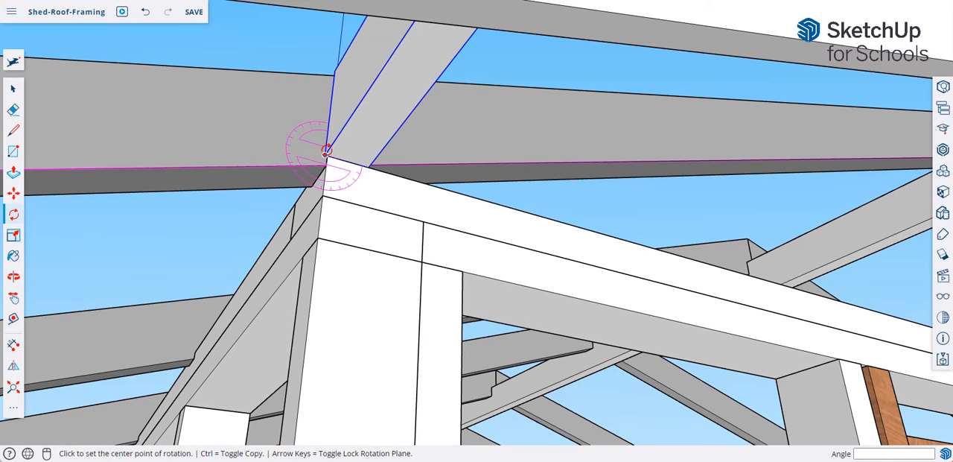
pyautogui.click(325, 155)
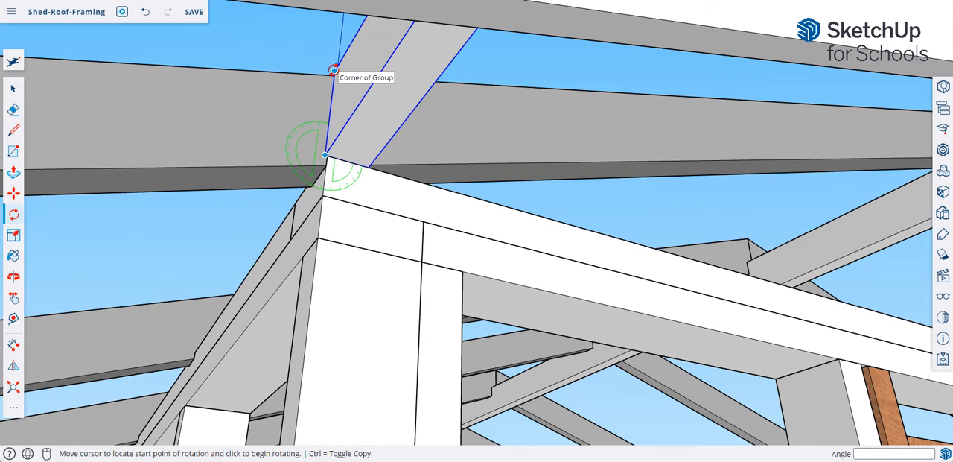
pyautogui.click(334, 70)
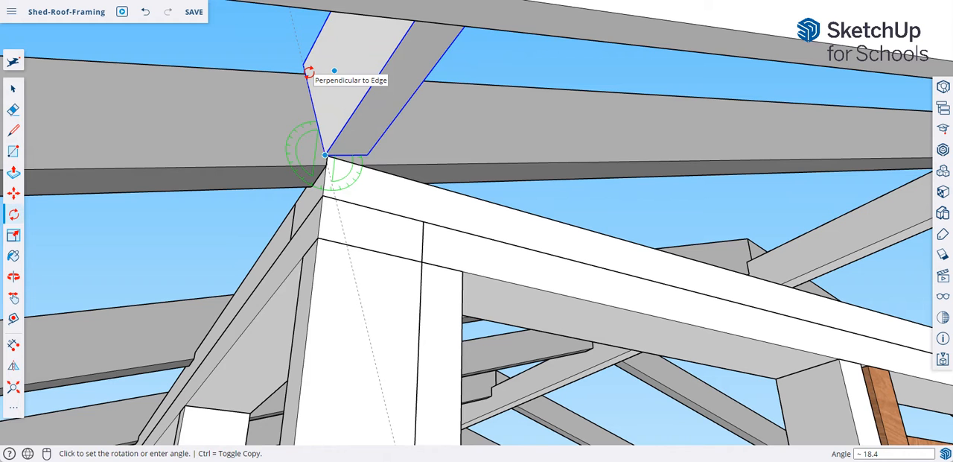
pyautogui.click(308, 72)
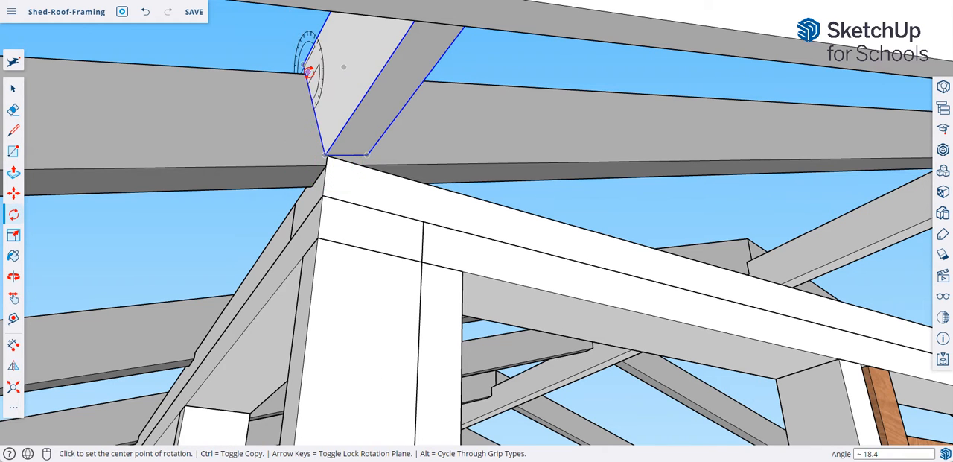
# - Try to move the block about 7/16" from its upper corner onto the end rafter's top edge
pyautogui.moveTo(388, 211); pyautogui.dragTo(120, 224, button='middle')
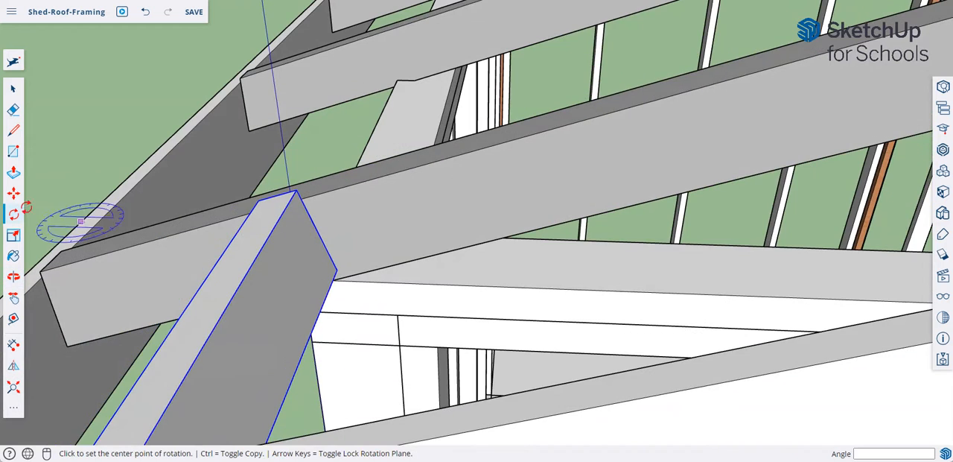
pyautogui.click(13, 193)
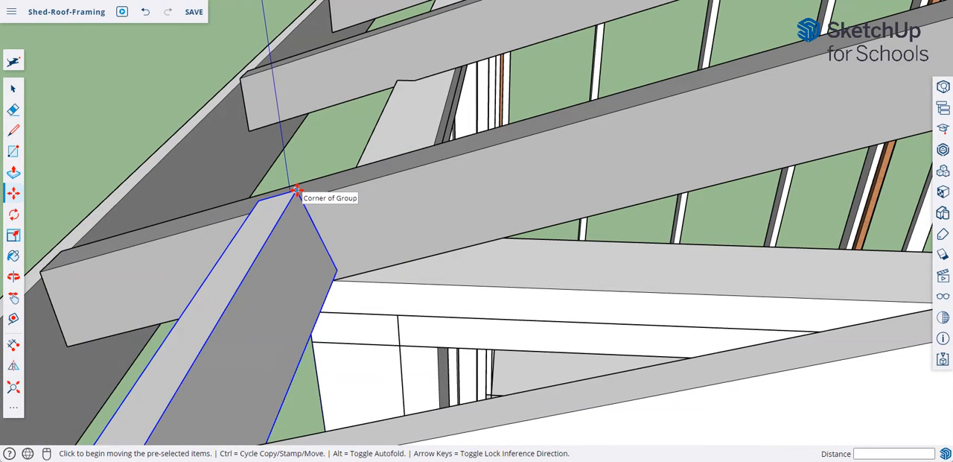
pyautogui.click(296, 191)
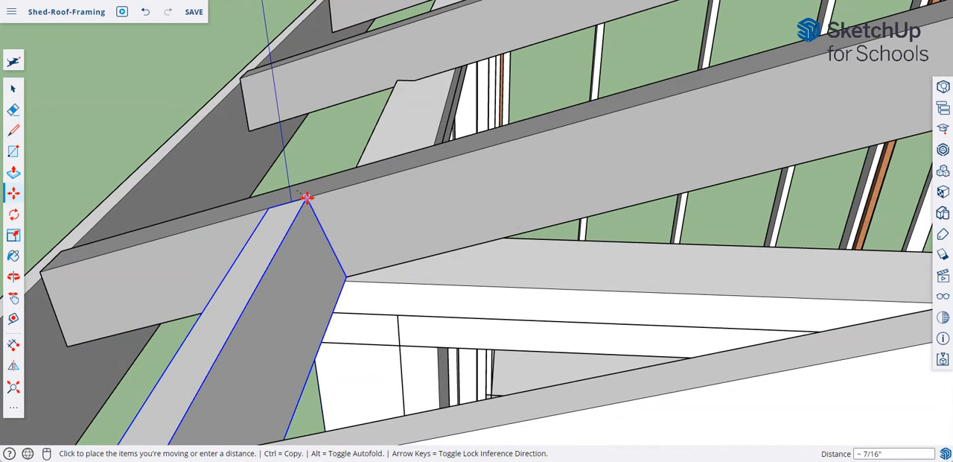
pyautogui.click(306, 197)
pyautogui.hotkey('ctrl', 'z')
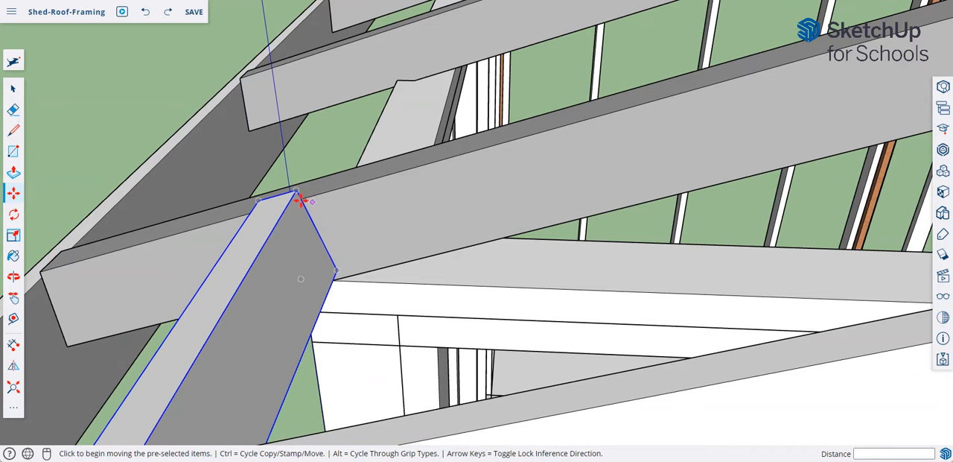
# - Move the block about 3/8" so its upper corner sits on the end rafter's top edge
pyautogui.click(294, 193)
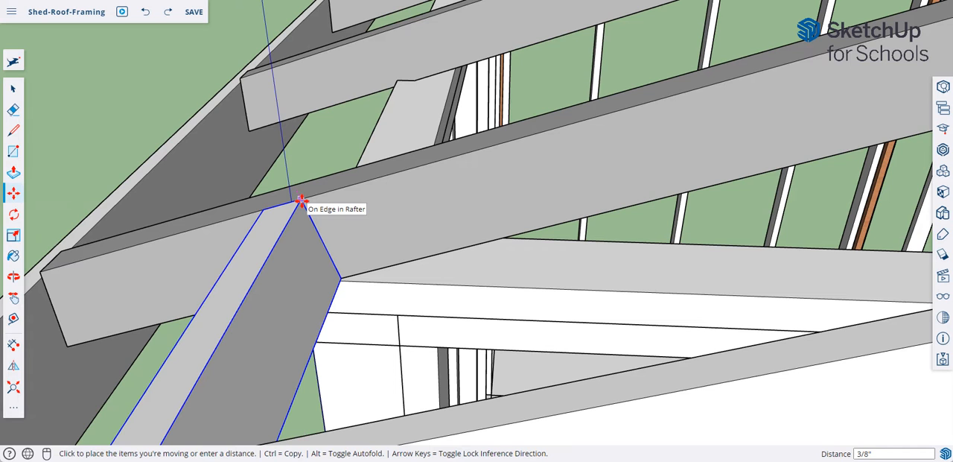
pyautogui.scroll(6, 300, 200)
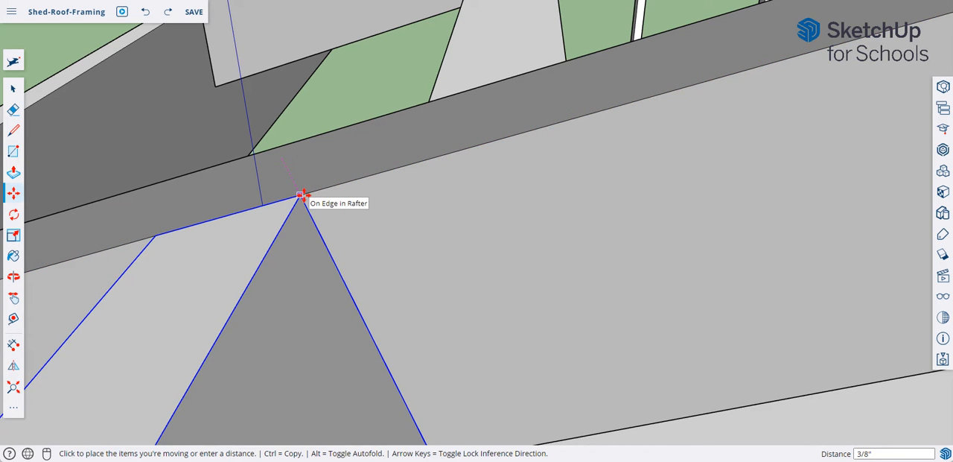
pyautogui.click(324, 206)
pyautogui.scroll(-4, 332, 204)
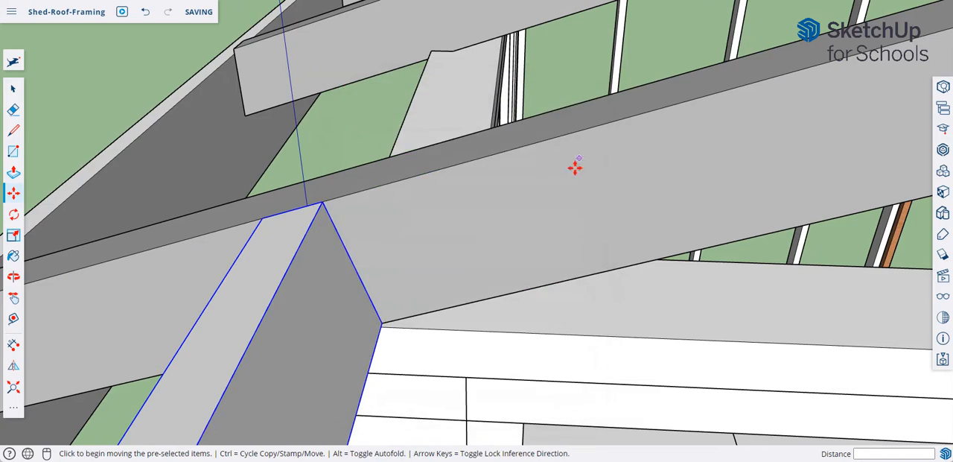
# - Copy the block about 4' 2 1/4" up the end rafter, from its upper corner to the rafter's top corner at the ridge
pyautogui.scroll(-5, 575, 167)
pyautogui.moveTo(631, 181); pyautogui.dragTo(388, 243, button='middle')
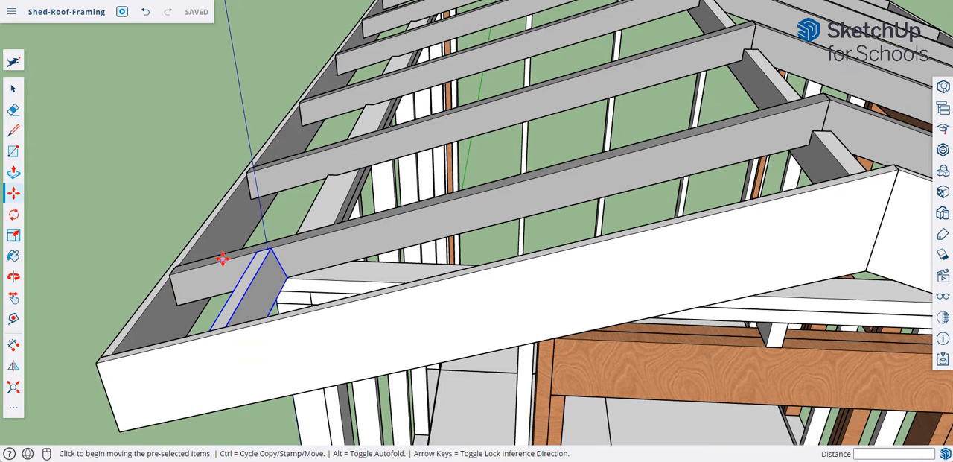
pyautogui.press('ctrl')
pyautogui.click(270, 252)
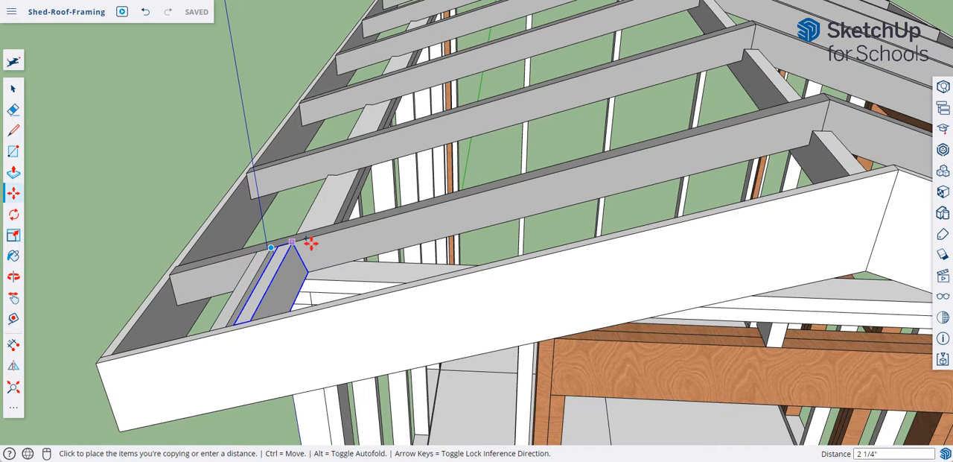
pyautogui.click(823, 101)
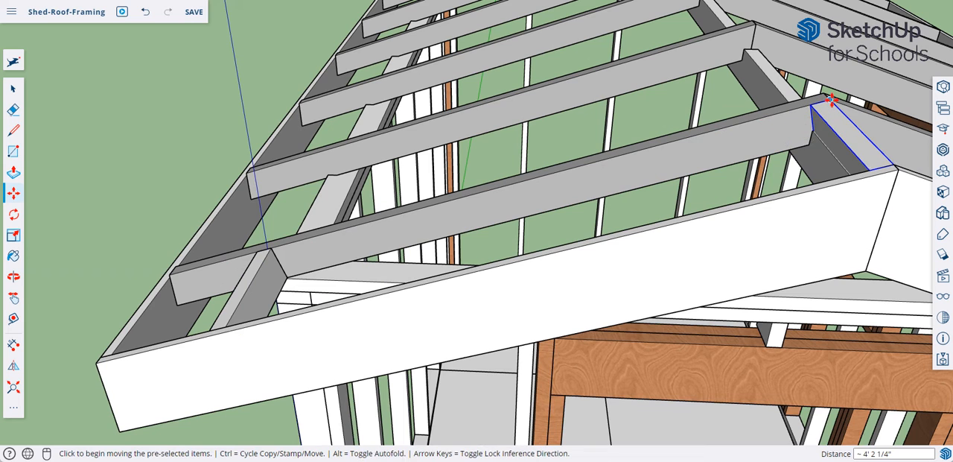
# - Copy the block at the ridge 24" down along the end rafter's top edge
pyautogui.click(831, 101)
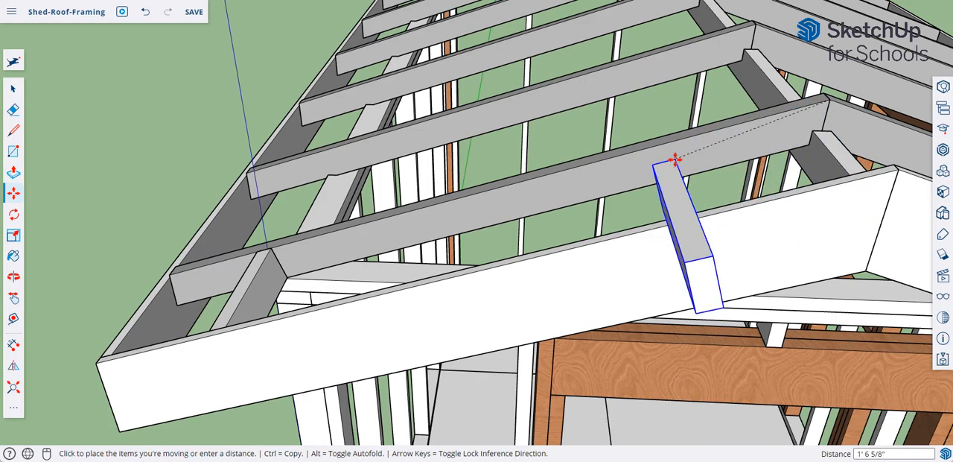
pyautogui.moveTo(679, 162); pyautogui.dragTo(547, 230, button='middle')
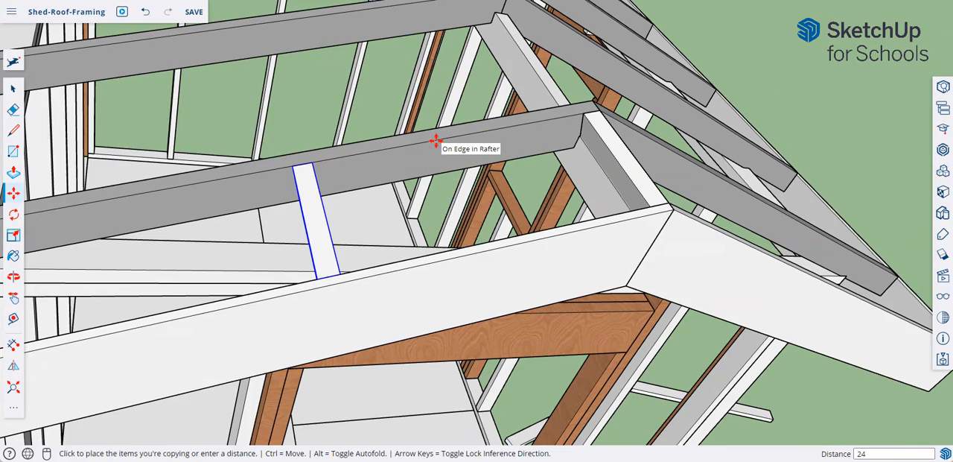
pyautogui.click(441, 144)
pyautogui.moveTo(470, 192); pyautogui.dragTo(333, 189, button='middle')
pyautogui.scroll(-3, 423, 171)
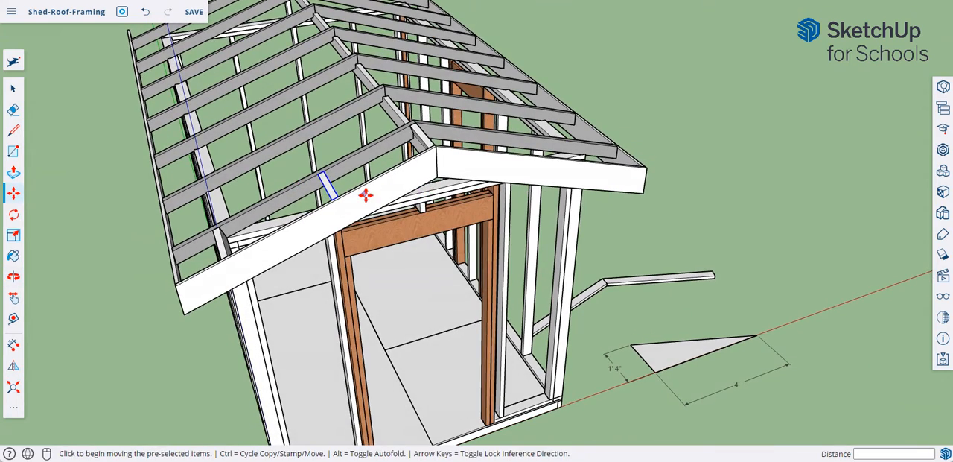
pyautogui.moveTo(458, 196); pyautogui.dragTo(428, 195, button='middle')
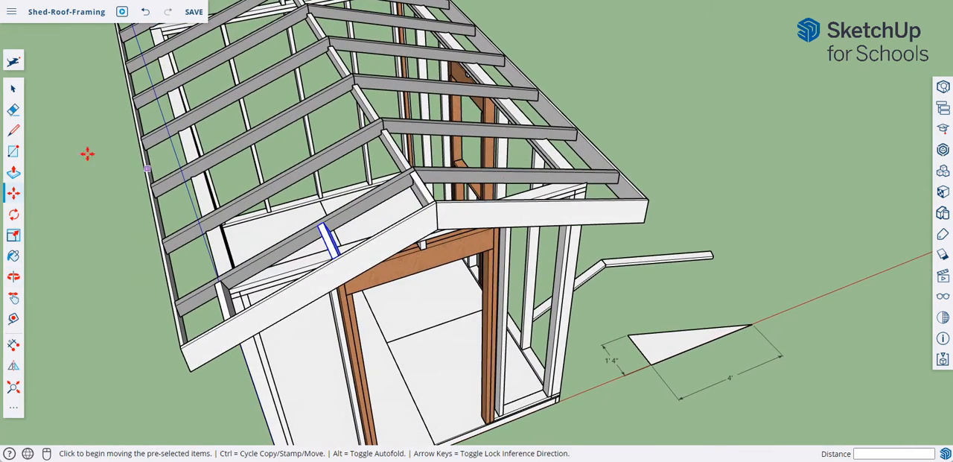
pyautogui.click(13, 367)
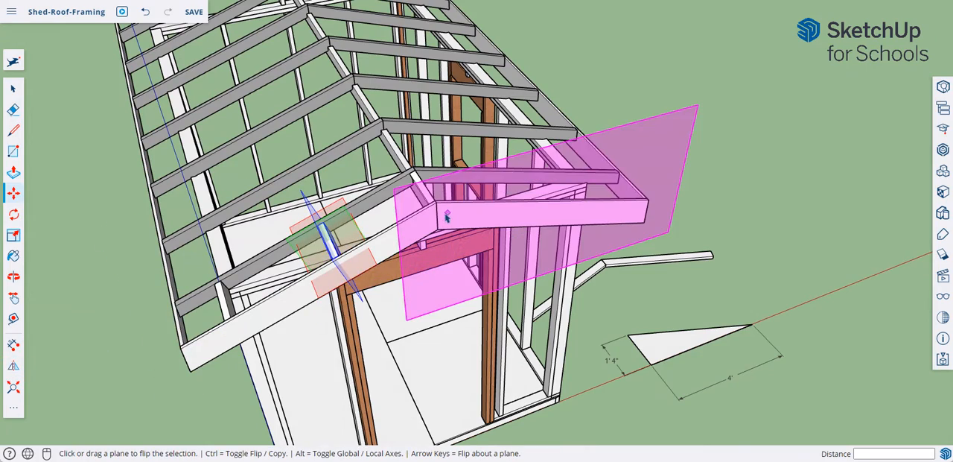
pyautogui.moveTo(439, 214); pyautogui.dragTo(376, 212, button='middle')
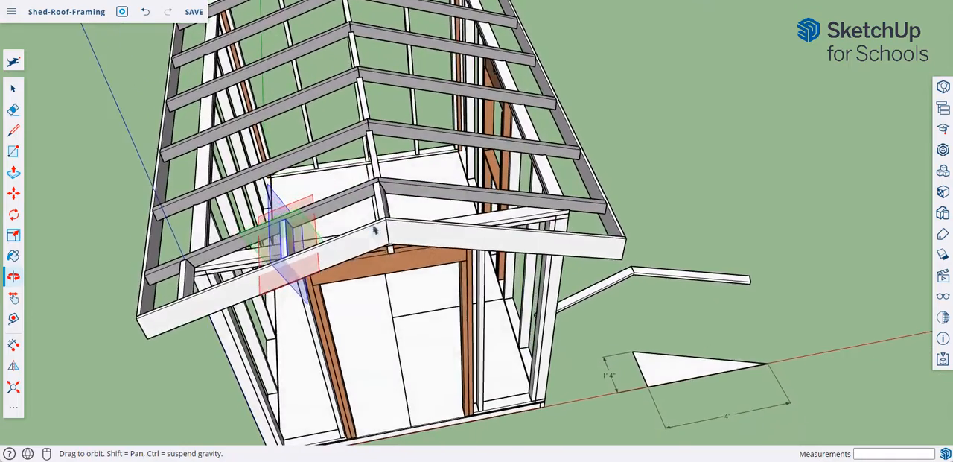
pyautogui.scroll(3, 380, 209)
pyautogui.scroll(5, 379, 210)
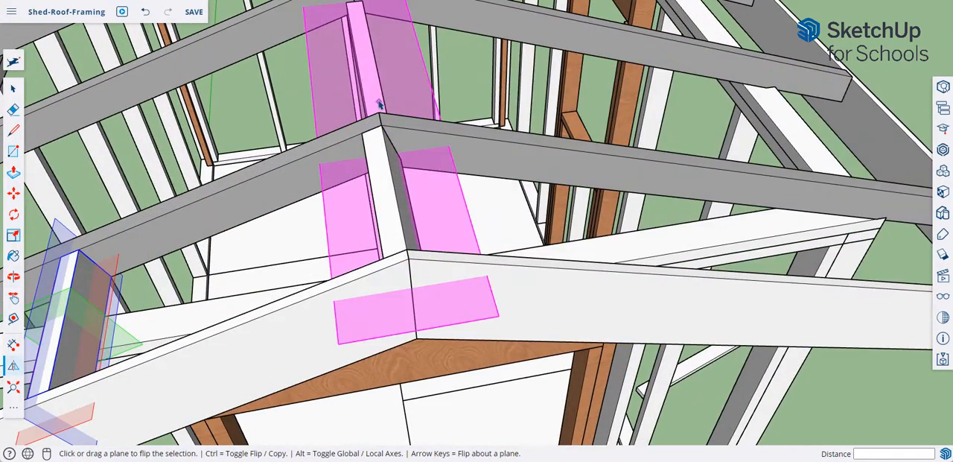
pyautogui.moveTo(391, 147); pyautogui.dragTo(415, 275, button='middle')
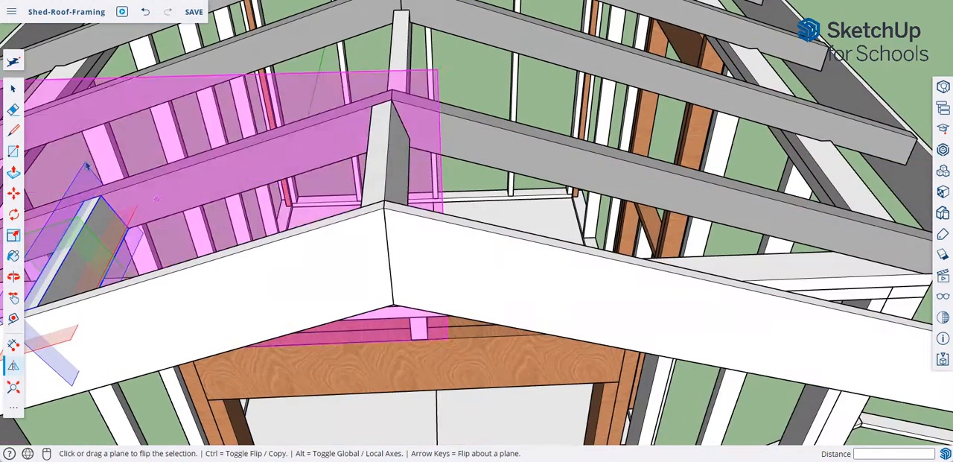
# - Delete the sloped gable board on the side without blocks and the extra block at the ridge
pyautogui.click(14, 91)
pyautogui.click(501, 273)
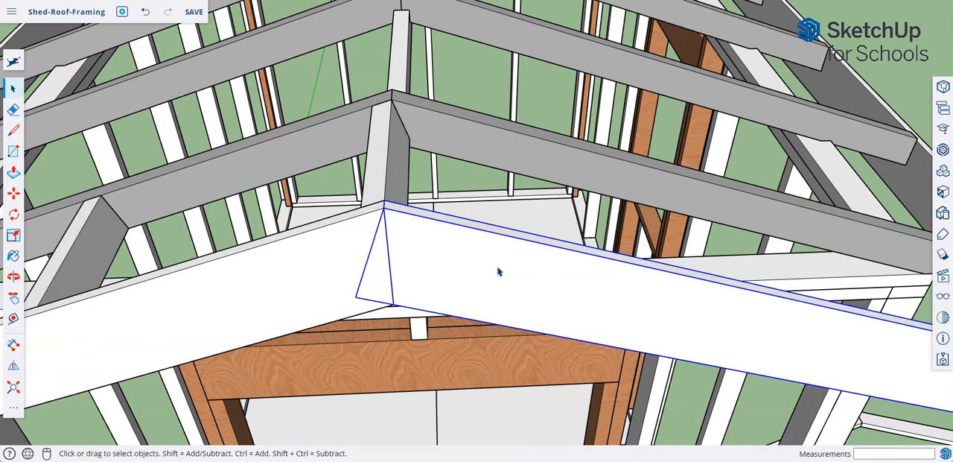
pyautogui.press('Delete')
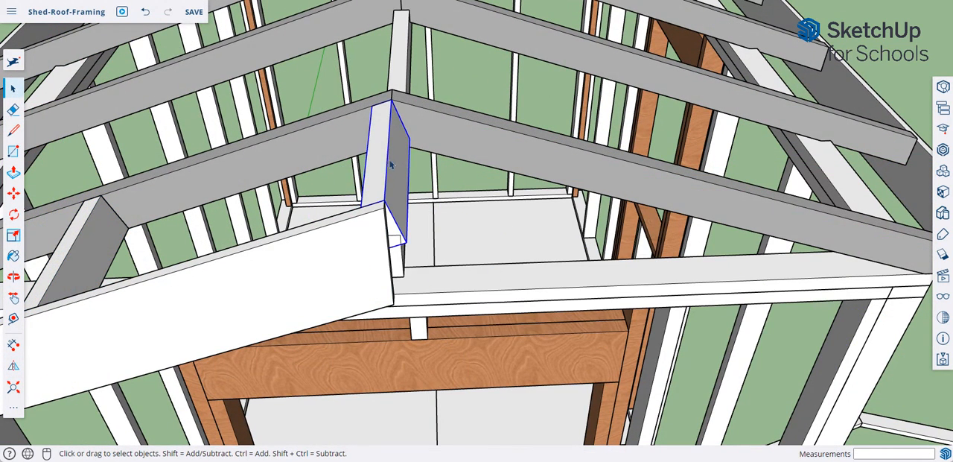
pyautogui.press('Delete')
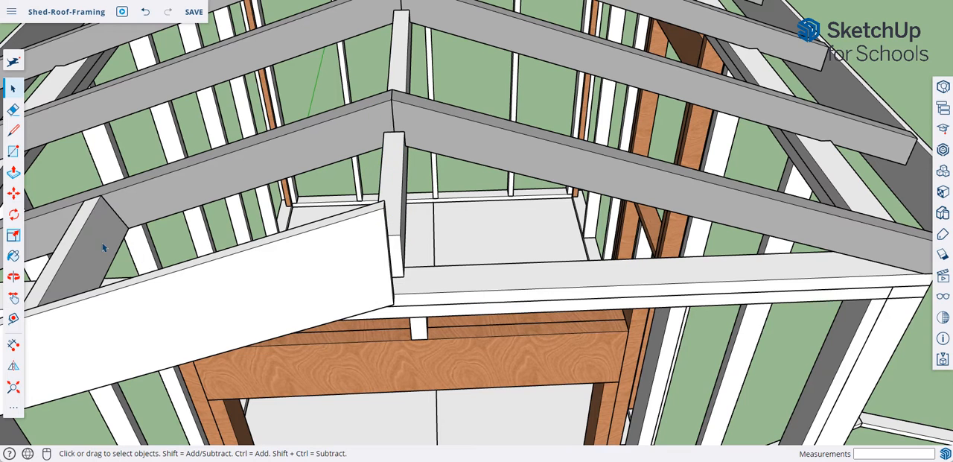
# - Try to mirror-copy the remaining gable board and its upper block about the board's plumb-cut face at the peak
pyautogui.keyDown('shift'); pyautogui.click(171, 309); pyautogui.keyUp('shift')
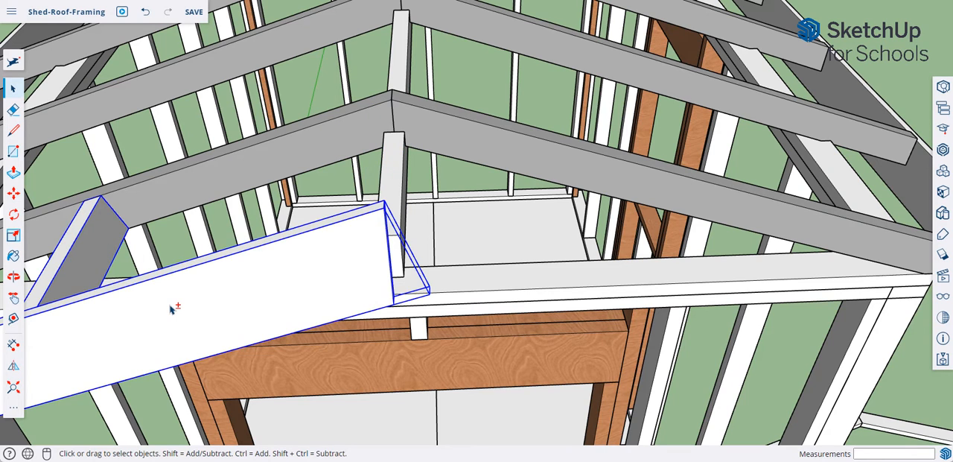
pyautogui.click(14, 366)
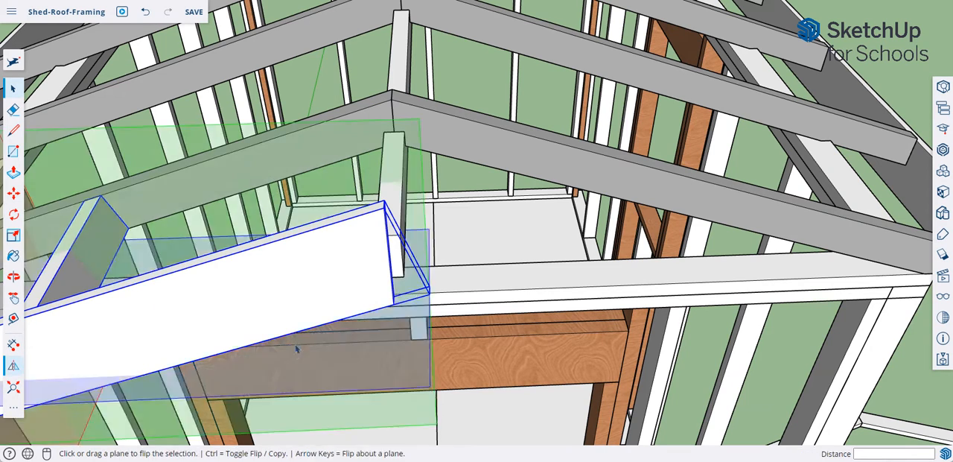
pyautogui.moveTo(415, 335); pyautogui.dragTo(277, 225, button='middle')
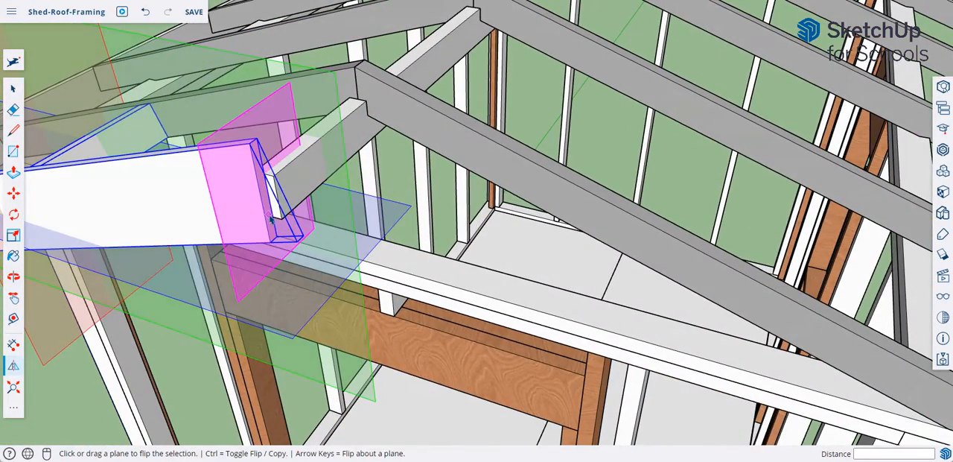
pyautogui.click(270, 218)
pyautogui.press('ctrl')
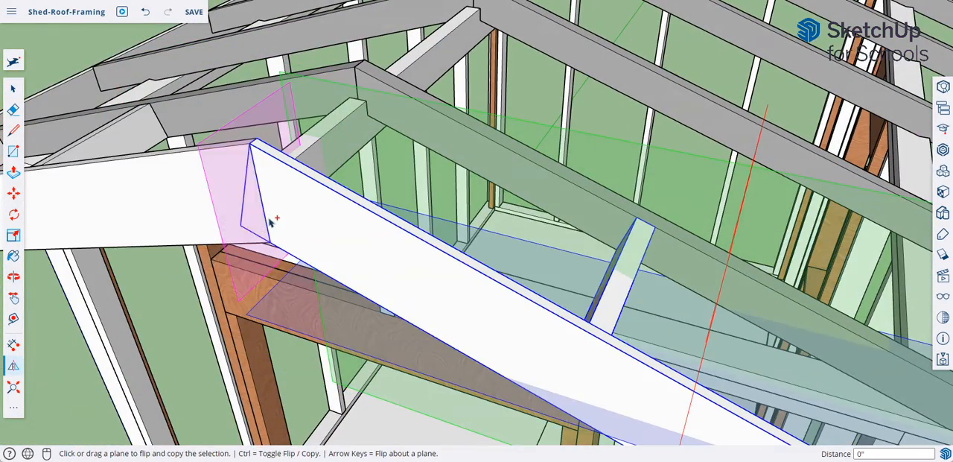
pyautogui.scroll(-5, 295, 265)
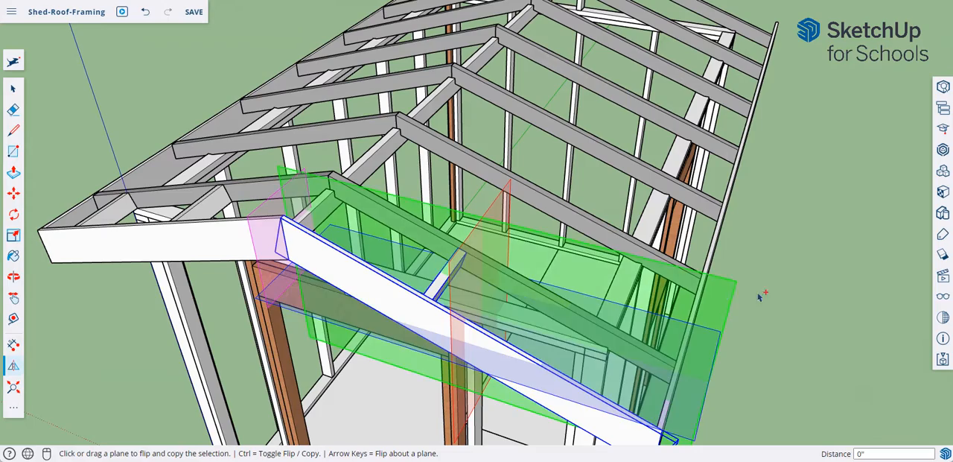
pyautogui.click(13, 89)
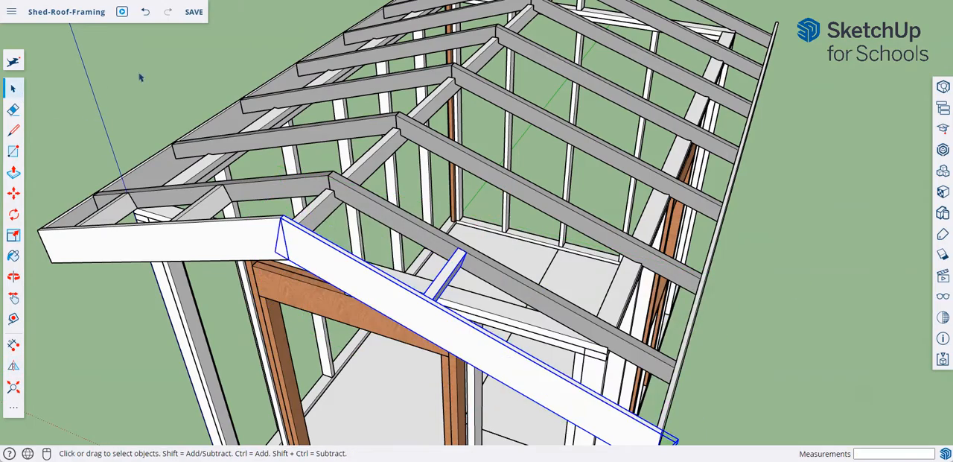
pyautogui.moveTo(366, 311); pyautogui.dragTo(354, 284, button='middle')
pyautogui.scroll(-3, 355, 285)
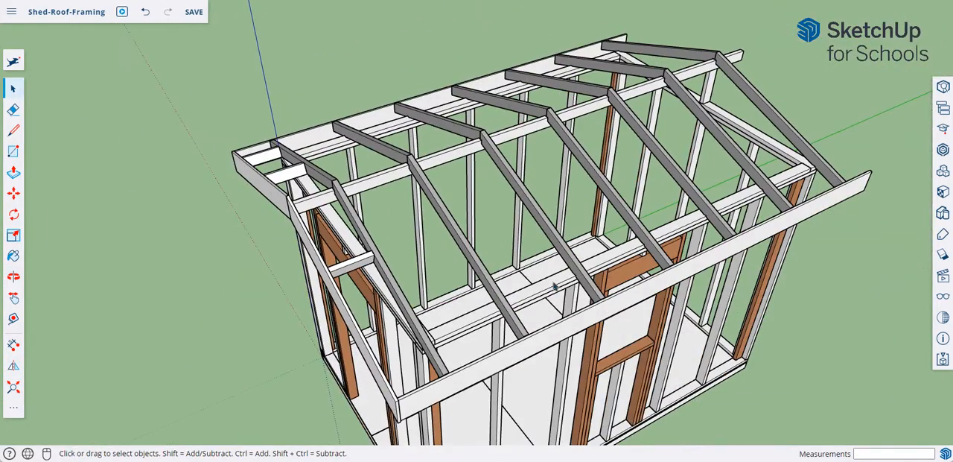
# - Mirror-copy the gable board and both of its lookout blocks about the board's plumb-cut face onto the other roof slope
pyautogui.moveTo(713, 180); pyautogui.dragTo(273, 196, button='middle')
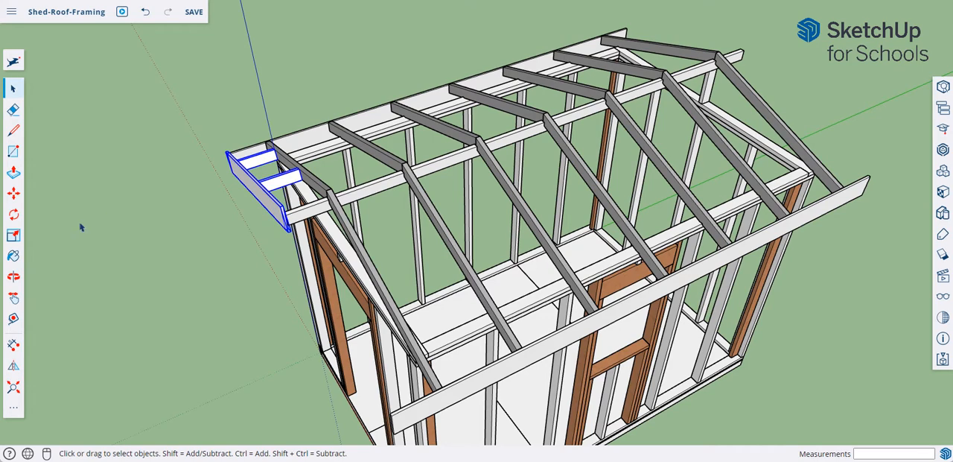
pyautogui.click(13, 366)
pyautogui.scroll(6, 269, 224)
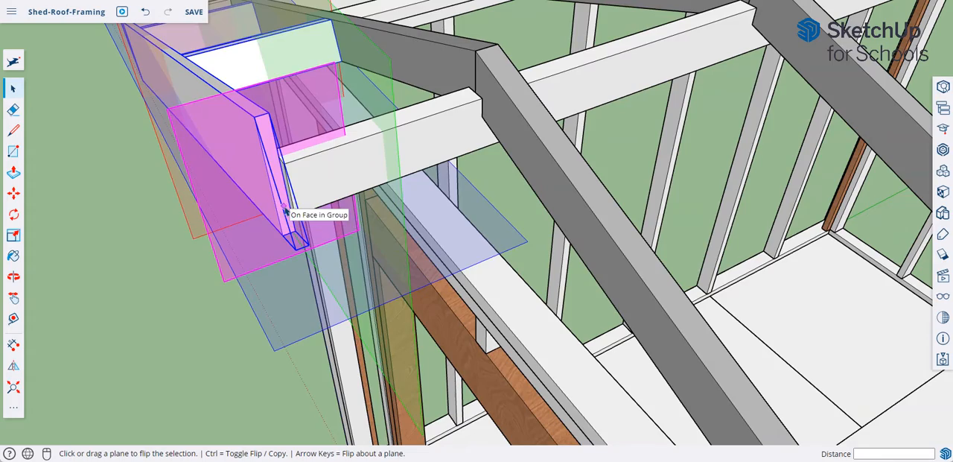
pyautogui.click(286, 213)
pyautogui.press('ctrl')
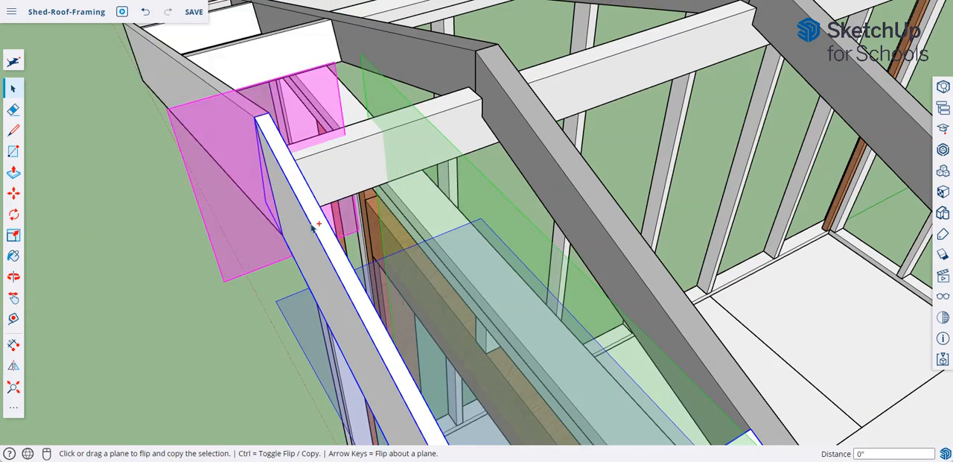
pyautogui.scroll(-10, 317, 224)
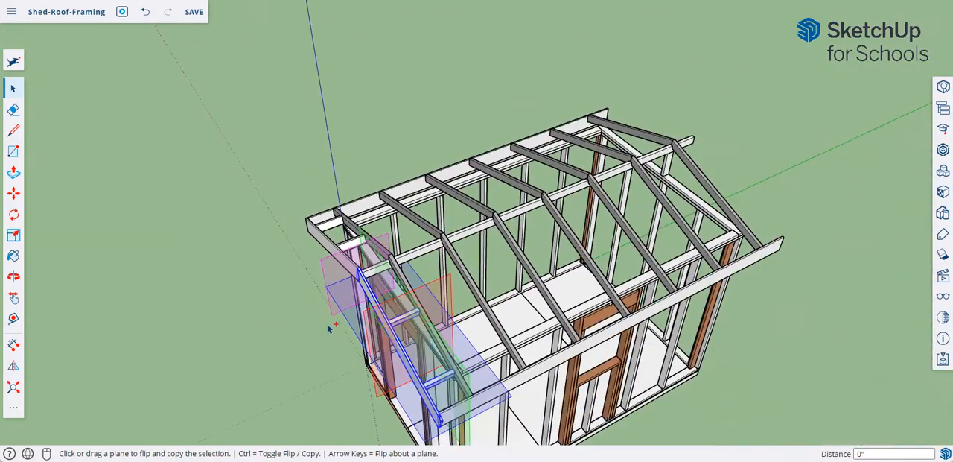
pyautogui.moveTo(330, 329); pyautogui.dragTo(201, 294, button='middle')
pyautogui.click(14, 91)
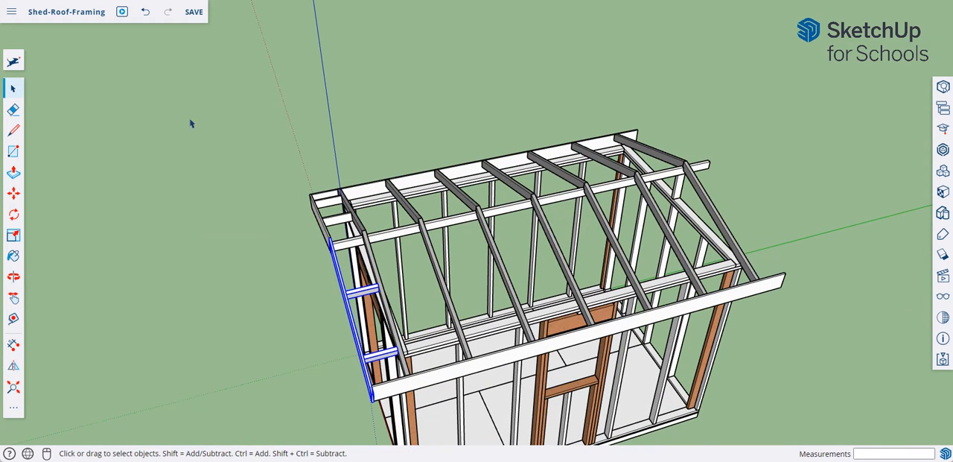
# - Flip both gable boards and all four lookout blocks about the midpoint of the long fascia board to the shed's opposite end
pyautogui.click(342, 218)
pyautogui.moveTo(310, 212); pyautogui.dragTo(588, 262, button='middle')
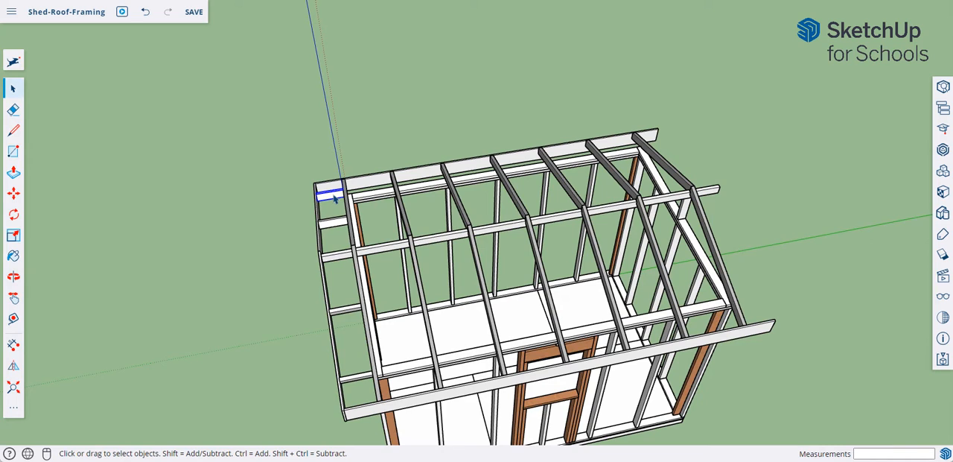
pyautogui.keyDown('shift'); pyautogui.click(339, 257); pyautogui.keyUp('shift')
pyautogui.keyDown('shift'); pyautogui.click(345, 262); pyautogui.keyUp('shift')
pyautogui.keyDown('shift'); pyautogui.click(337, 303); pyautogui.keyUp('shift')
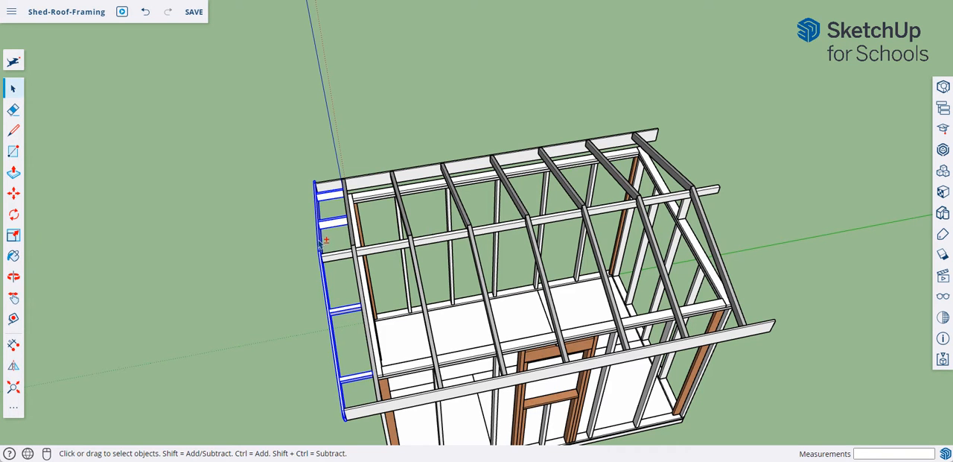
pyautogui.moveTo(350, 256); pyautogui.dragTo(744, 235, button='middle')
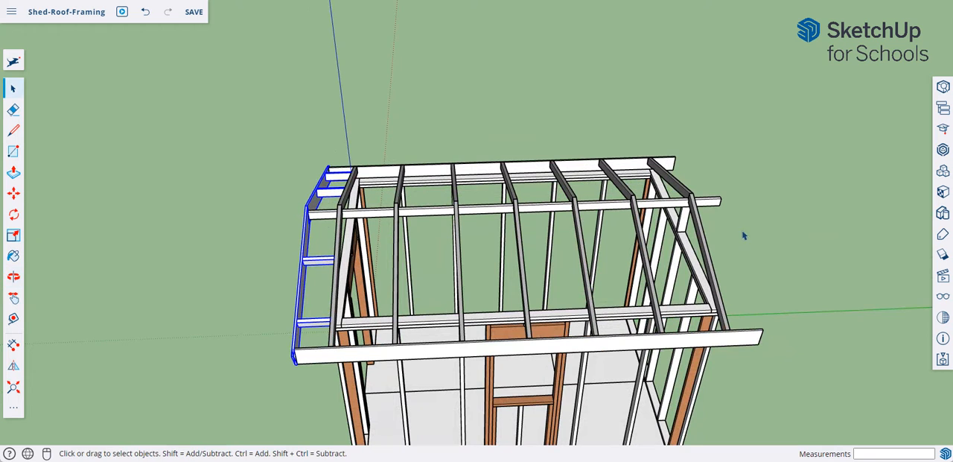
pyautogui.click(16, 368)
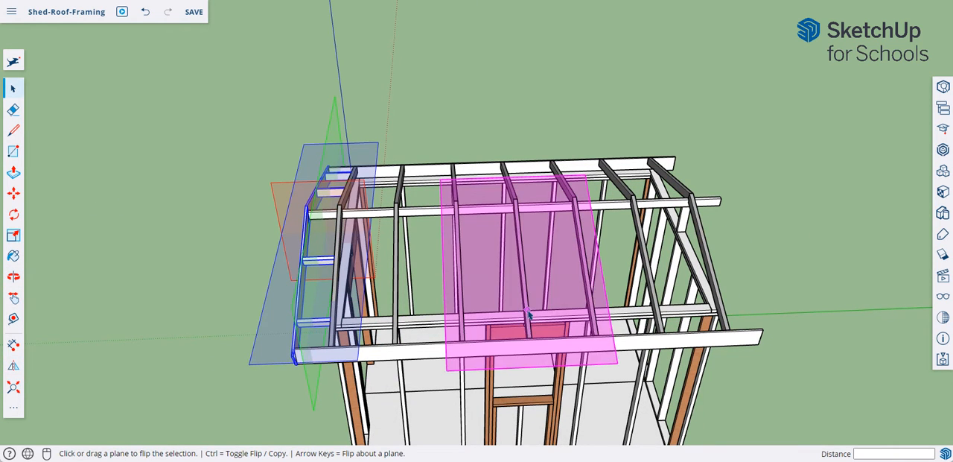
pyautogui.scroll(4, 542, 335)
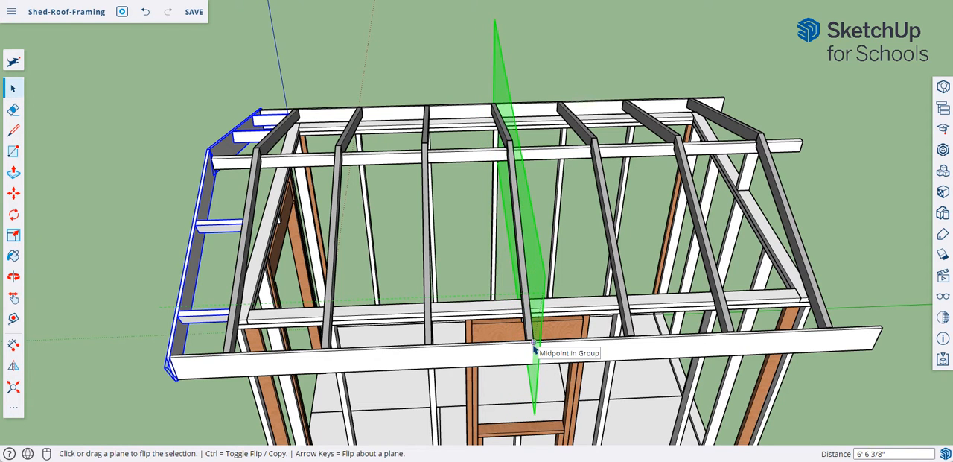
pyautogui.click(534, 344)
pyautogui.moveTo(868, 378); pyautogui.dragTo(782, 395, button='middle')
pyautogui.scroll(5, 782, 373)
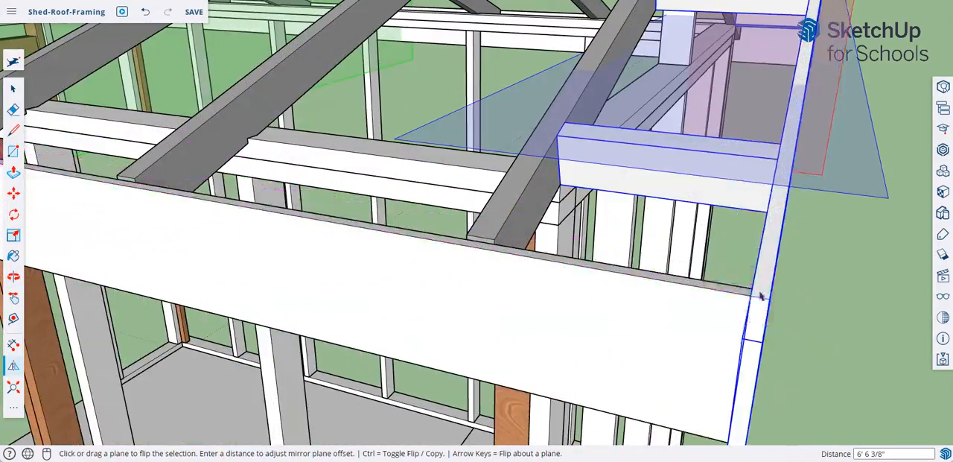
pyautogui.moveTo(795, 339)
pyautogui.mouseDown(button='middle')
pyautogui.moveTo(583, 288)
pyautogui.moveTo(681, 330)
pyautogui.moveTo(906, 363)
pyautogui.moveTo(795, 344)
pyautogui.mouseUp(button='middle')
pyautogui.scroll(-3, 719, 341)
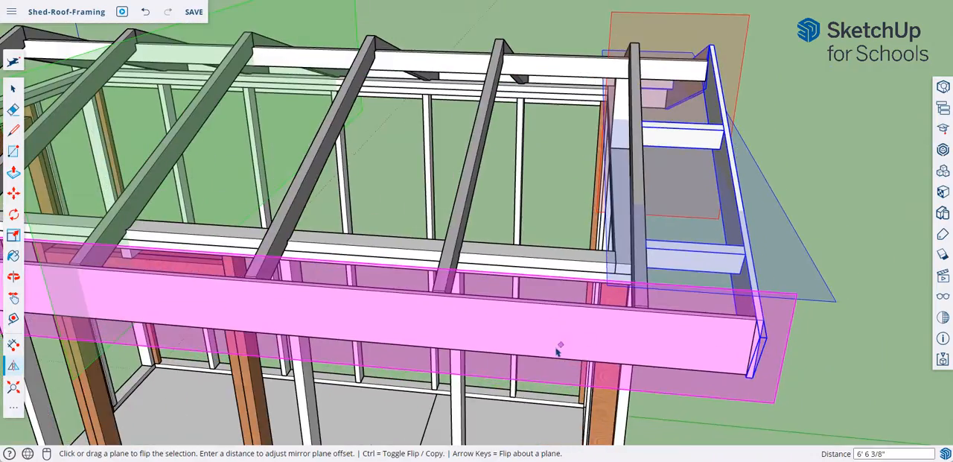
# - Mirror-copy the selected gable boards and lookout blocks about the shed's lengthwise midpoint so both ends have a gable overhang
pyautogui.moveTo(558, 349); pyautogui.dragTo(649, 368, button='middle')
pyautogui.scroll(-6, 617, 340)
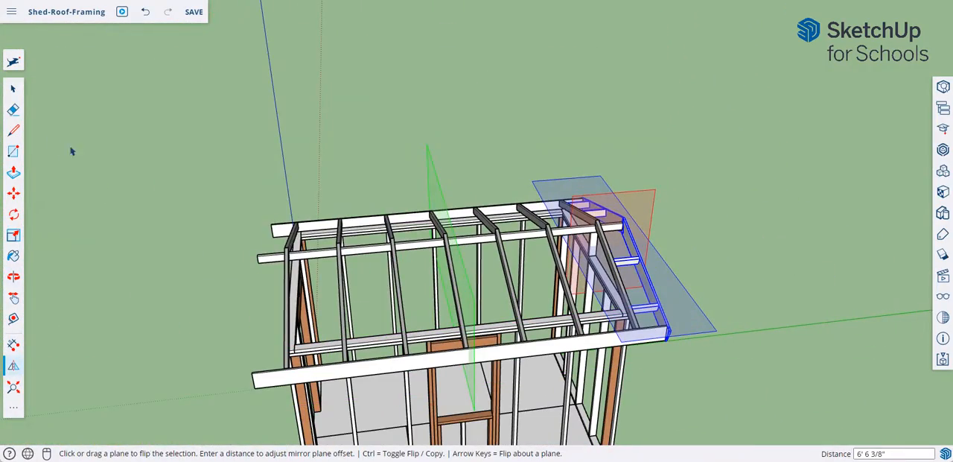
pyautogui.press('ctrl')
pyautogui.moveTo(254, 284); pyautogui.dragTo(363, 199, button='middle')
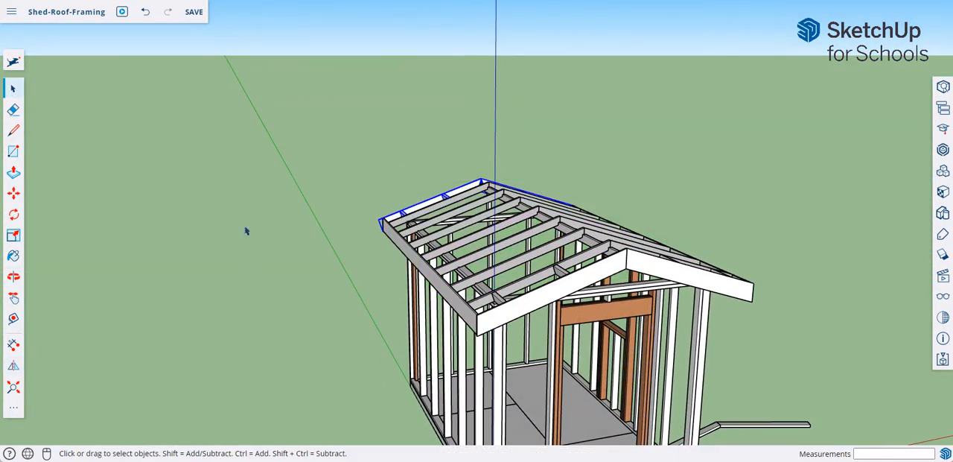
# - Delete the loose rafter pieces, the pitch triangle and its dimensions lying on the ground beside the shed
pyautogui.moveTo(246, 231); pyautogui.dragTo(247, 332, button='middle')
pyautogui.press('space')
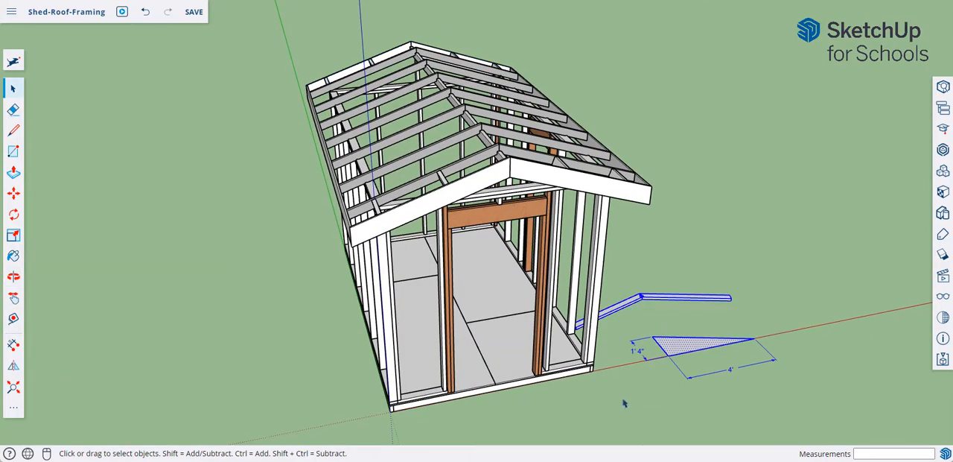
# - Copy the short vertical post under the ridge board at the rear gable to the ridge board's front end above the door
pyautogui.moveTo(645, 355); pyautogui.dragTo(554, 248)
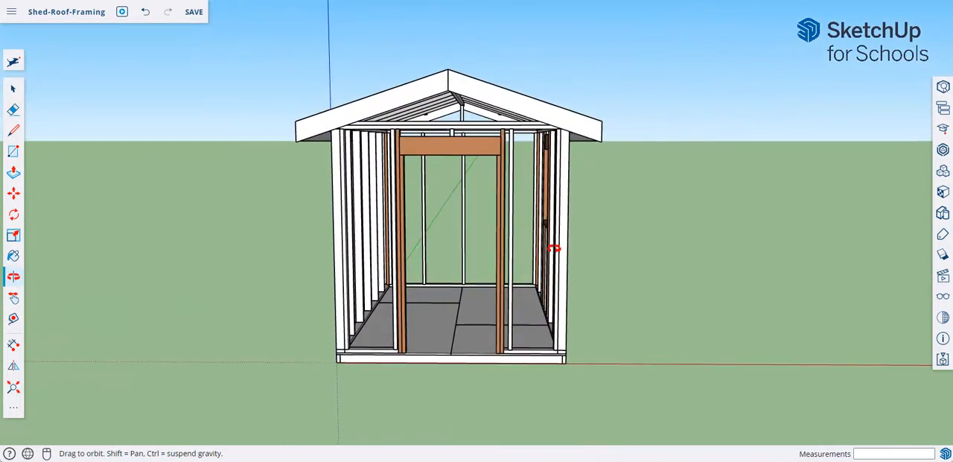
pyautogui.scroll(10, 480, 137)
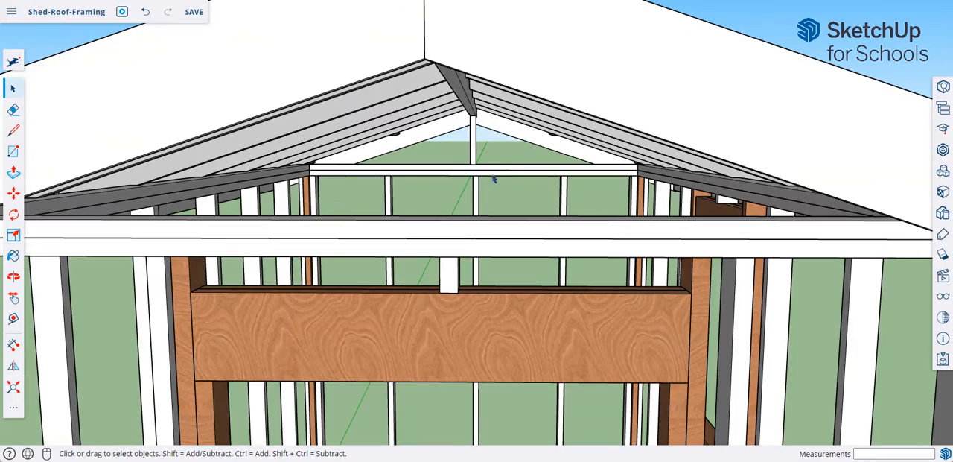
pyautogui.press('space')
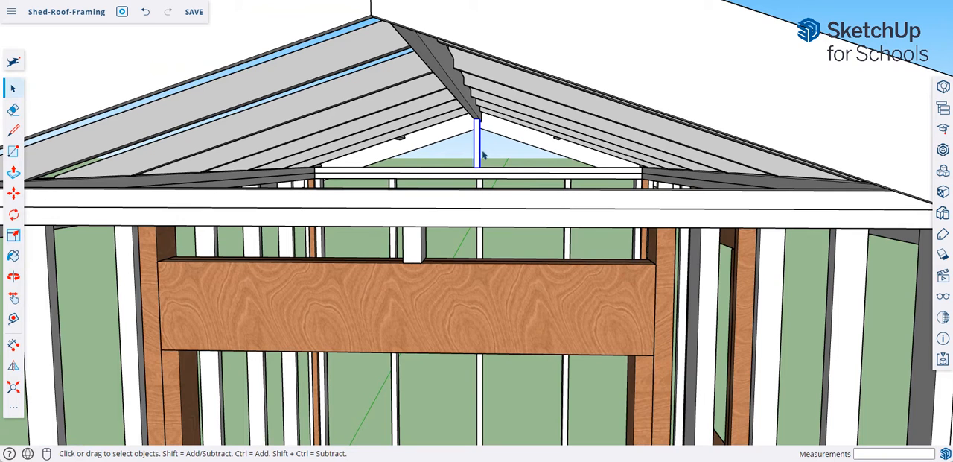
pyautogui.moveTo(497, 150); pyautogui.dragTo(485, 142, button='middle')
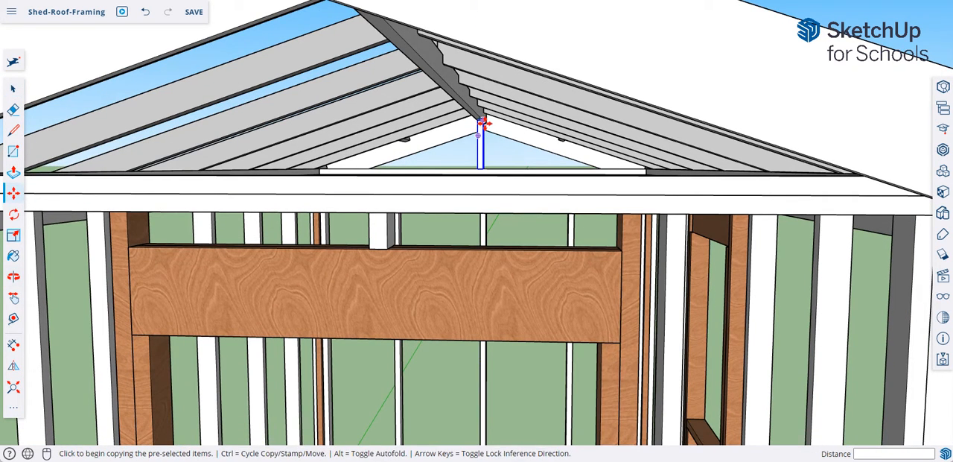
pyautogui.moveTo(403, 63); pyautogui.dragTo(421, 199, button='middle')
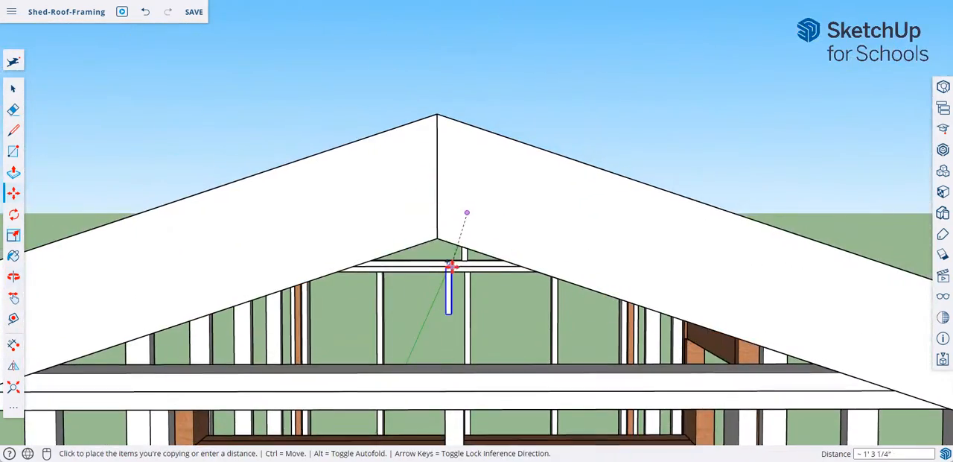
pyautogui.moveTo(450, 263); pyautogui.dragTo(461, 218, button='middle')
pyautogui.moveTo(503, 150); pyautogui.dragTo(536, 255, button='middle')
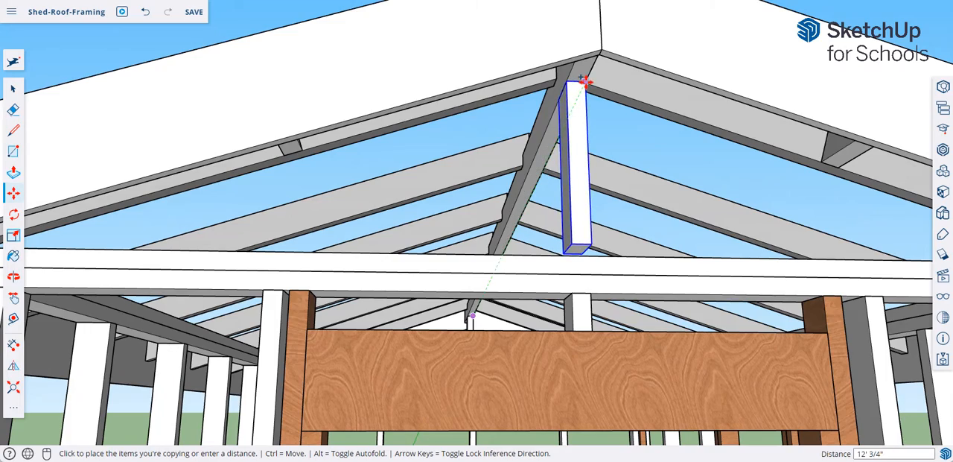
pyautogui.moveTo(589, 153); pyautogui.dragTo(396, 305, button='middle')
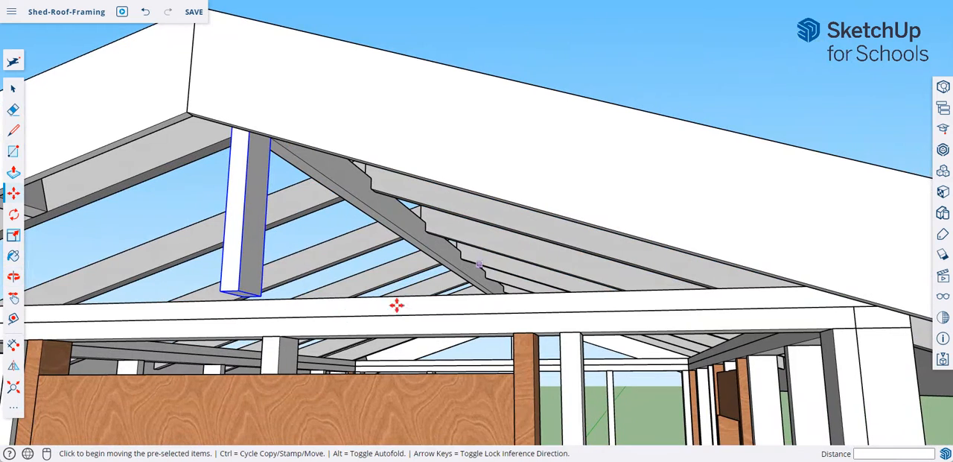
# - Move the copied post back about 5 5/8" by its lower corner so it sits on the front wall's top plate
pyautogui.click(239, 290)
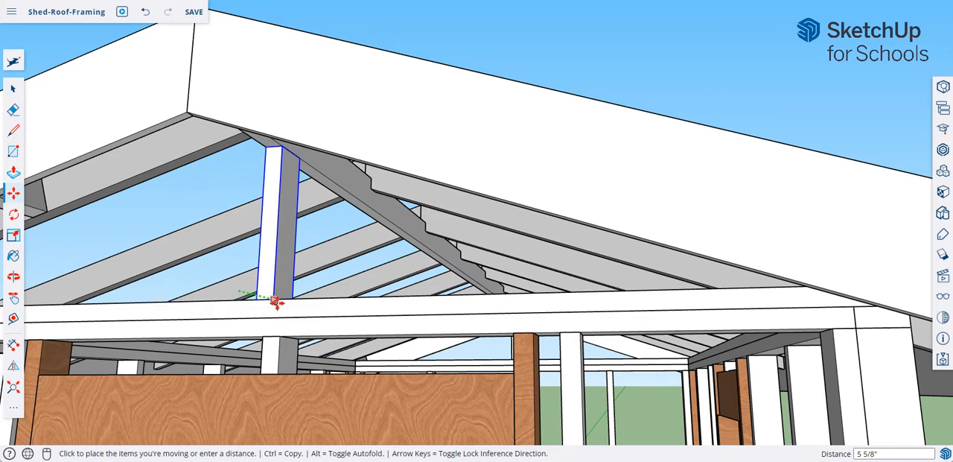
pyautogui.moveTo(321, 326); pyautogui.dragTo(317, 215, button='middle')
pyautogui.scroll(-3, 477, 340)
pyautogui.scroll(3, 465, 336)
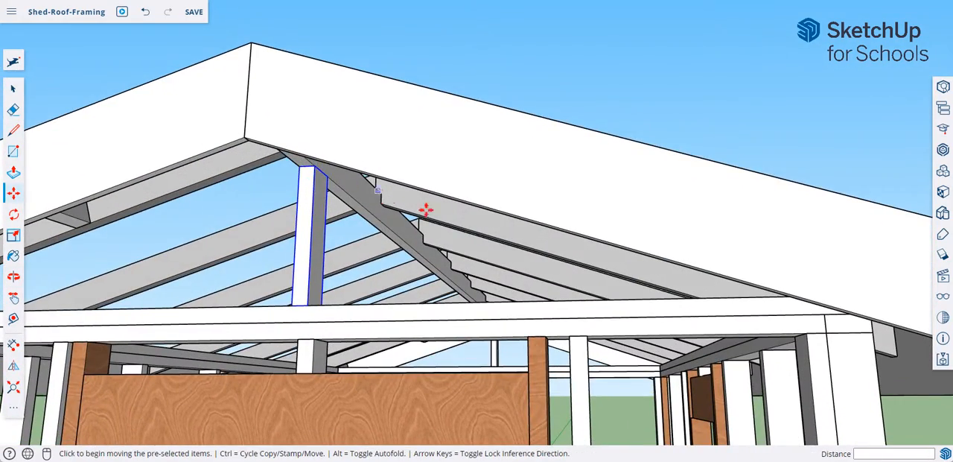
pyautogui.scroll(-5, 453, 261)
pyautogui.moveTo(472, 285); pyautogui.dragTo(724, 241, button='middle')
pyautogui.press('m')
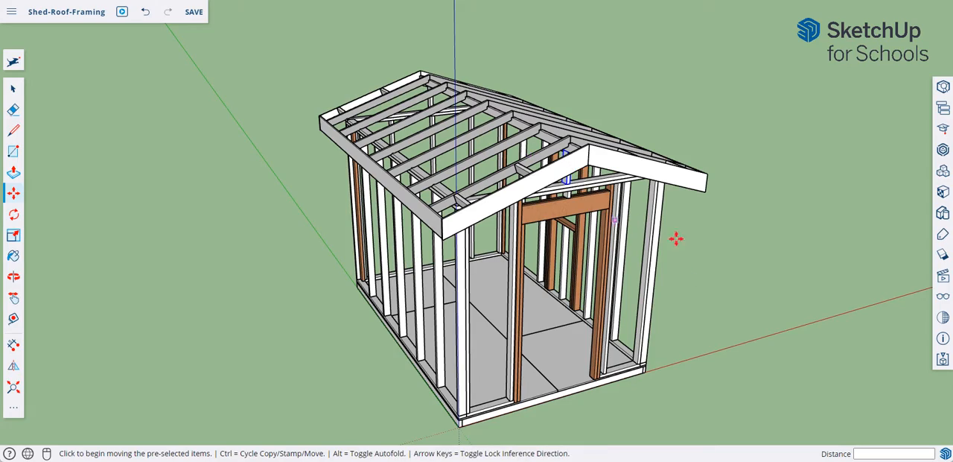
pyautogui.moveTo(706, 261); pyautogui.dragTo(463, 257, button='middle')
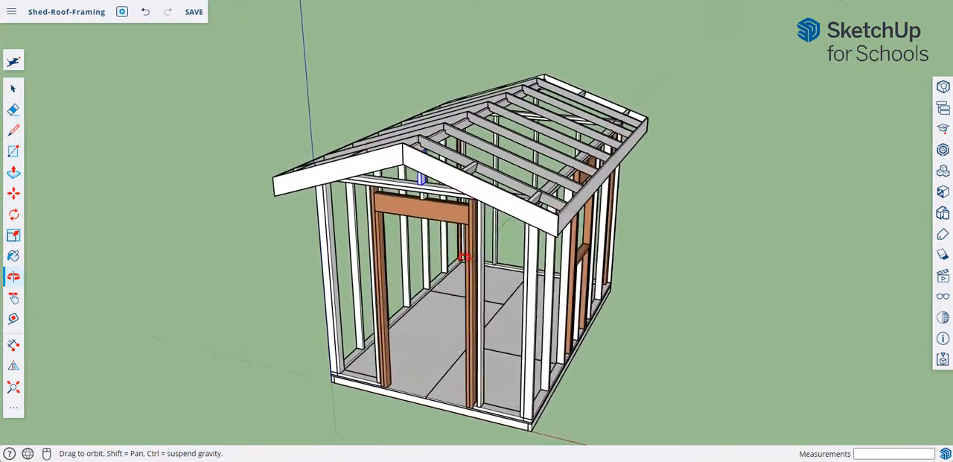